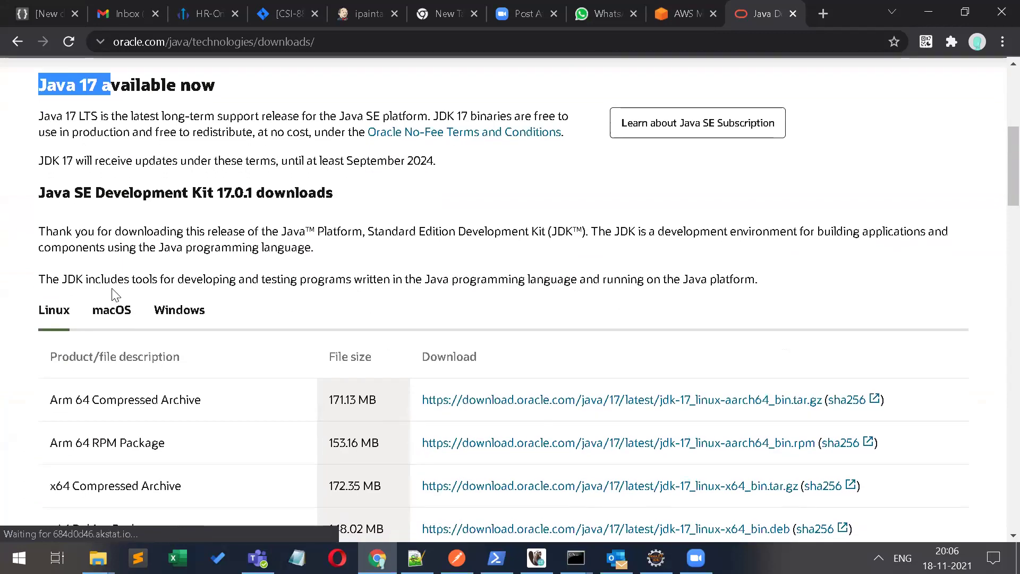
scroll(113, 292, "down", 8)
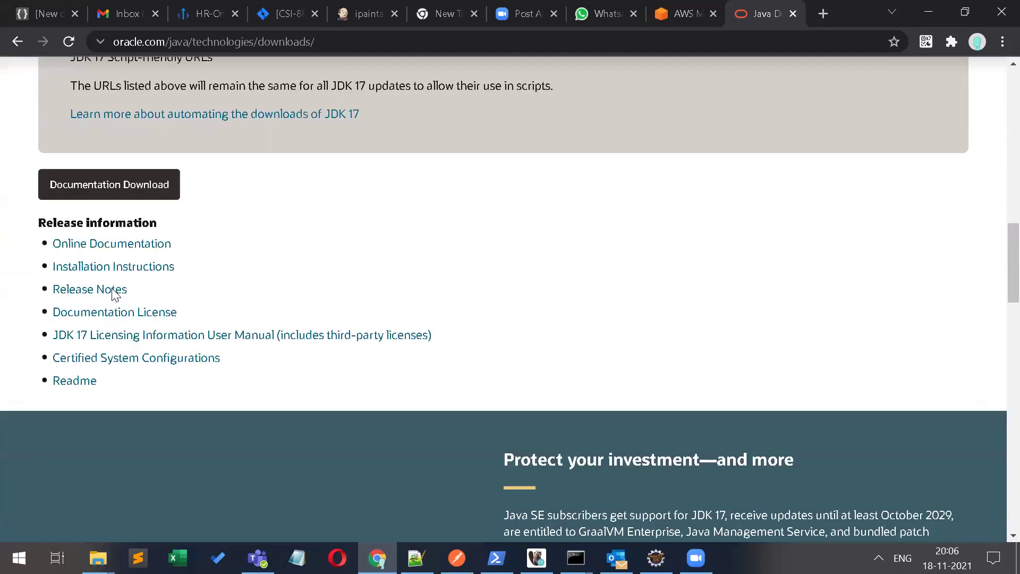
Step: Switch the downloads page to the Java 8 section
scroll(113, 293, "up", 5)
scroll(112, 291, "up", 7)
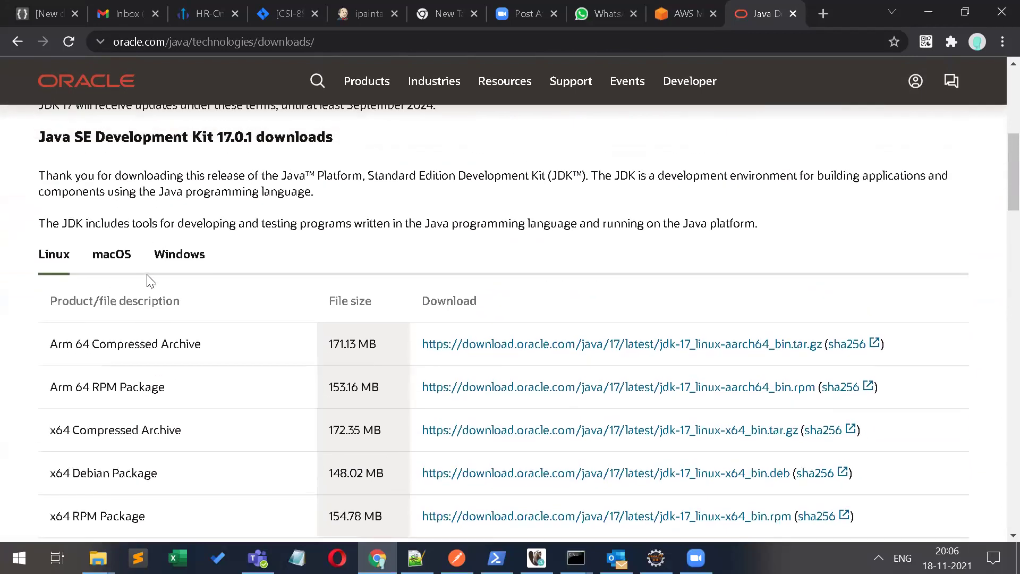
scroll(113, 294, "up", 8)
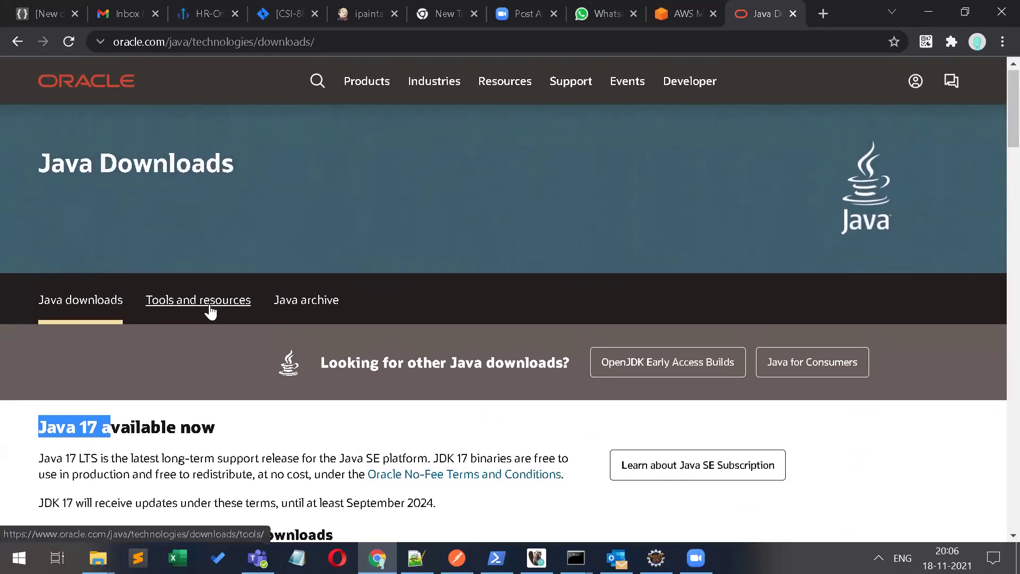
scroll(357, 363, "down", 10)
scroll(358, 363, "down", 5)
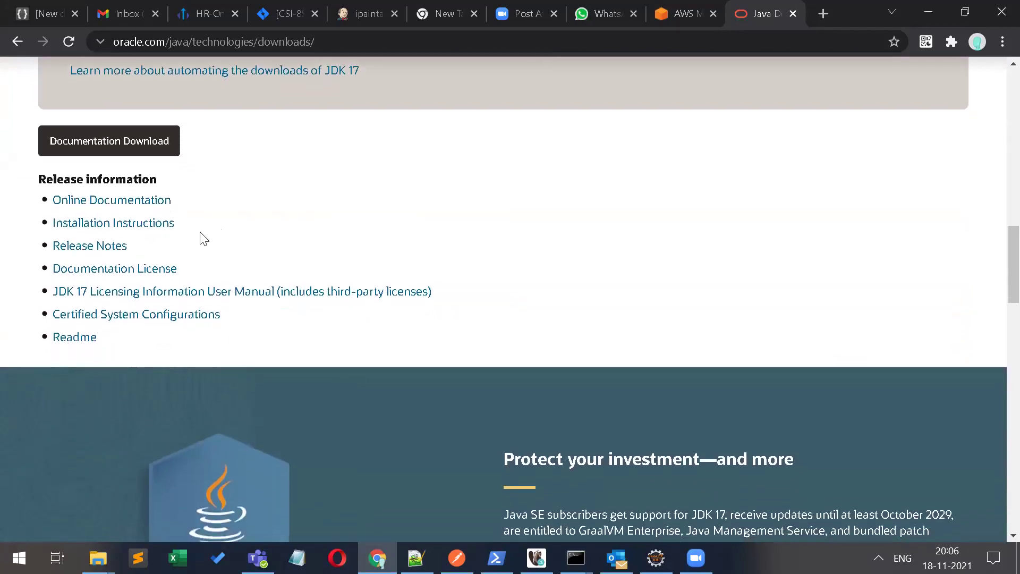
scroll(188, 353, "down", 3)
scroll(187, 350, "down", 4)
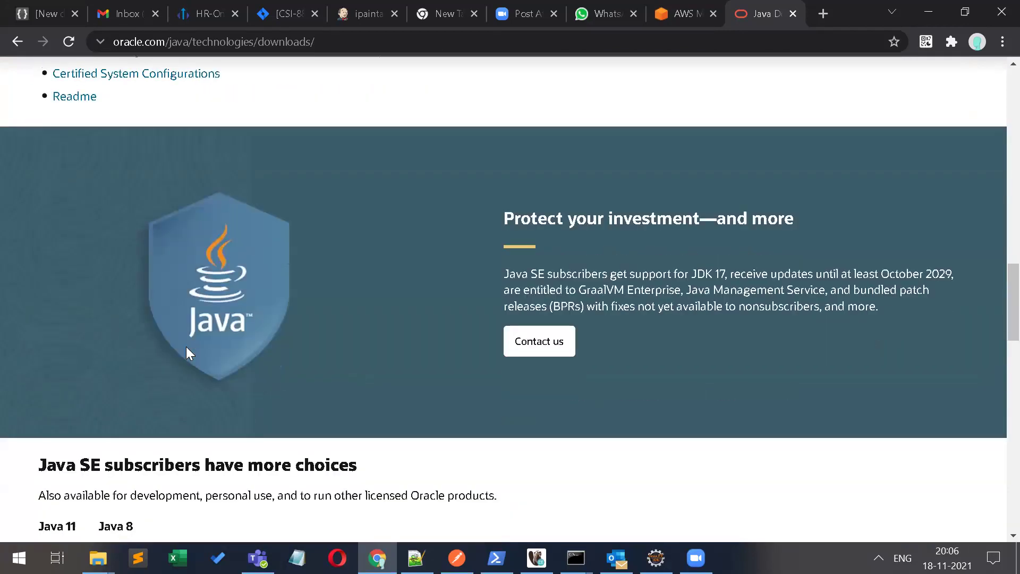
scroll(190, 354, "down", 3)
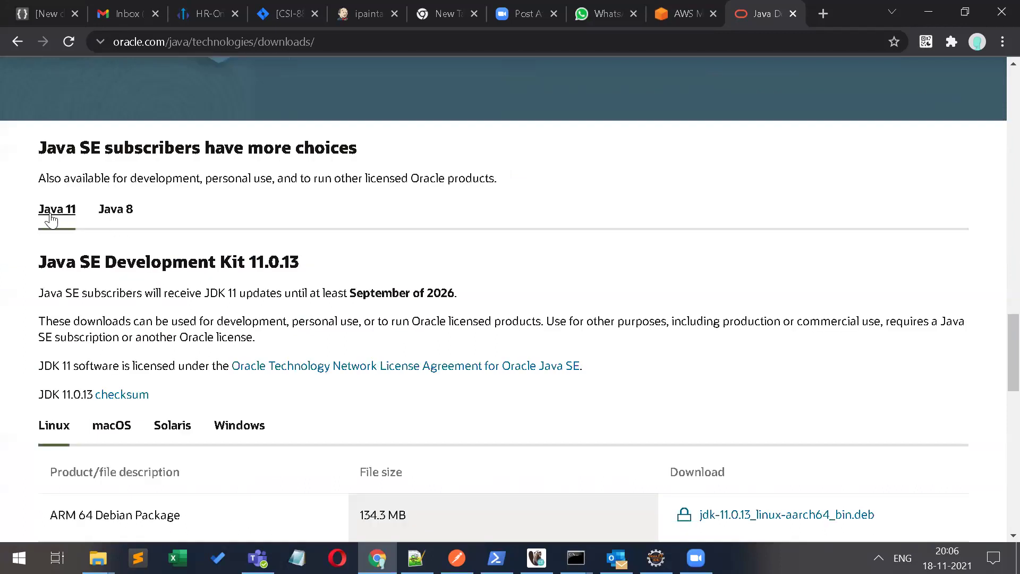
left_click(122, 216)
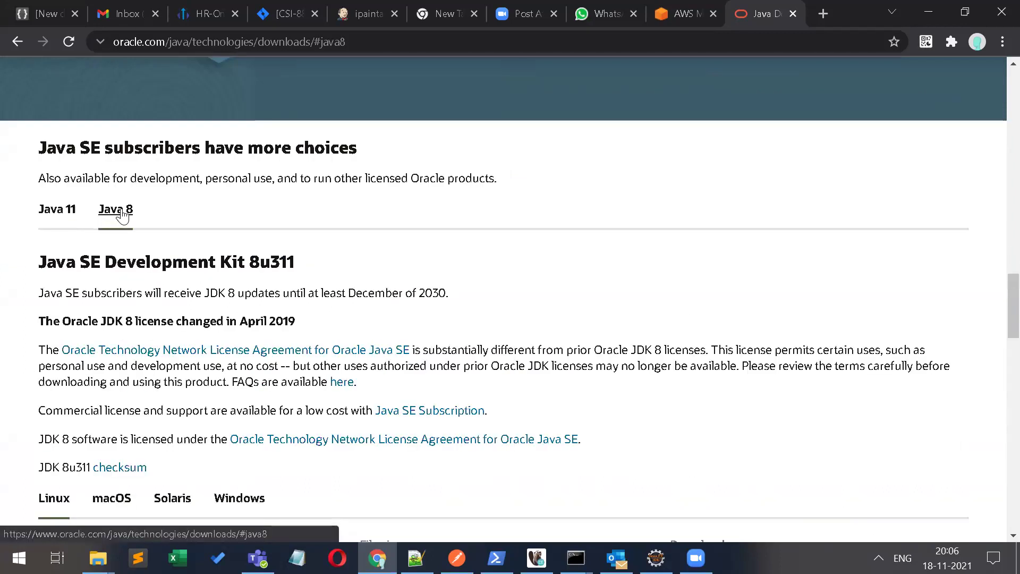
Step: Show the JDK 8u311 Windows installers, x86 (157.37 MB) and x64 (170.57 MB)
scroll(210, 247, "down", 3)
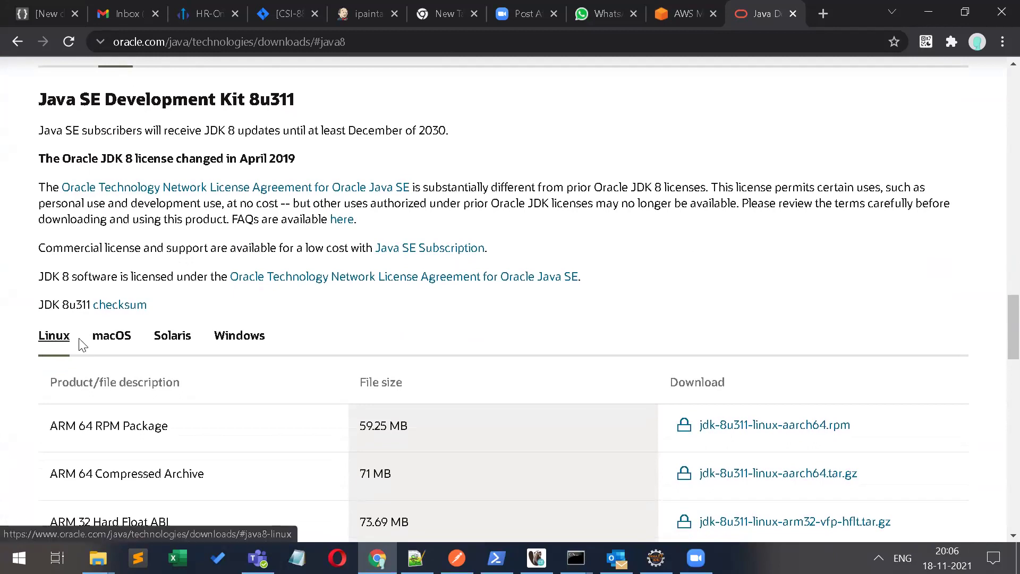
left_click(254, 342)
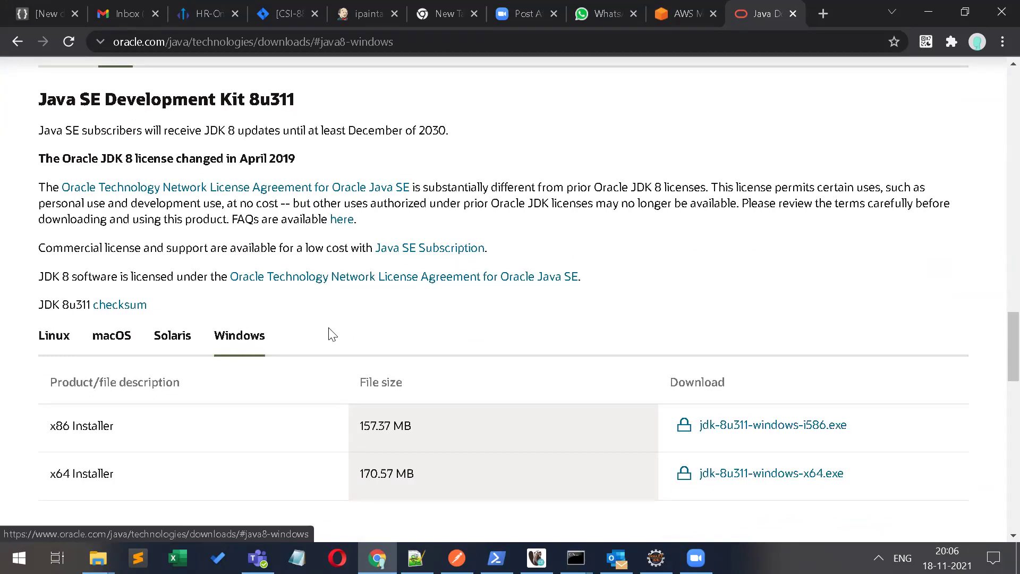
scroll(332, 334, "down", 1)
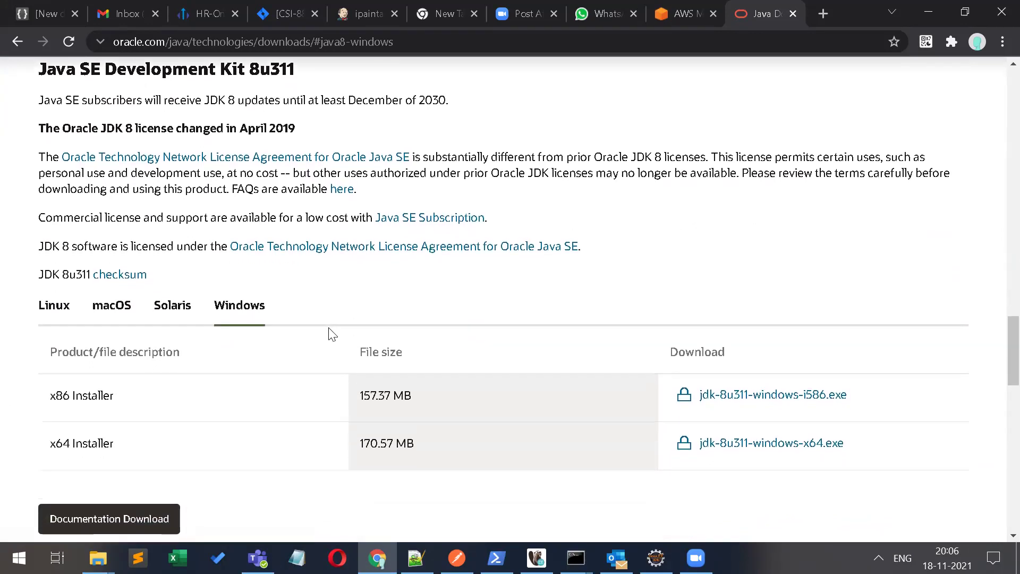
scroll(333, 333, "down", 3)
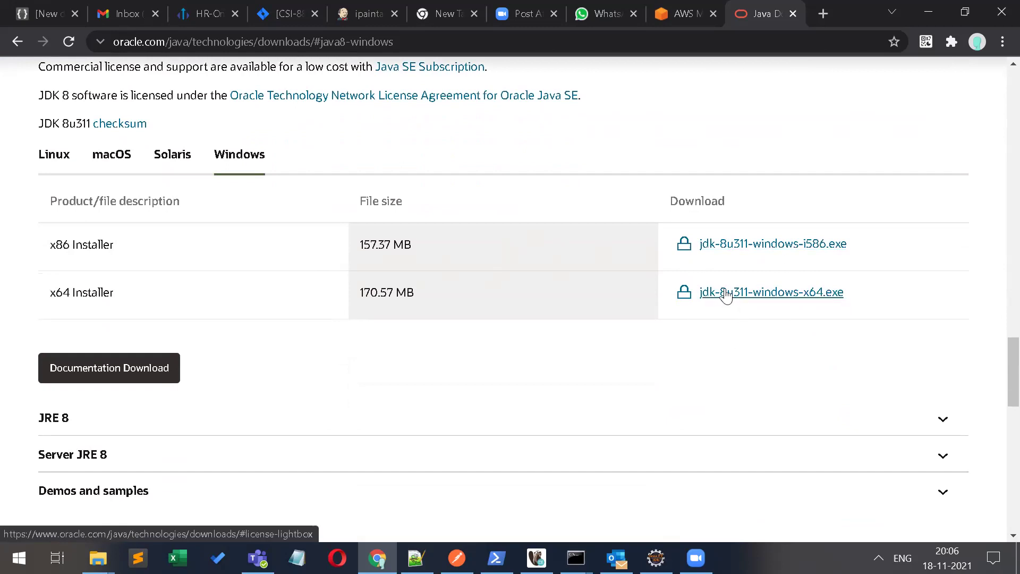
Step: Pick jdk-8u311-windows-i586.exe, accept the Oracle license, and start the download
left_click(756, 248)
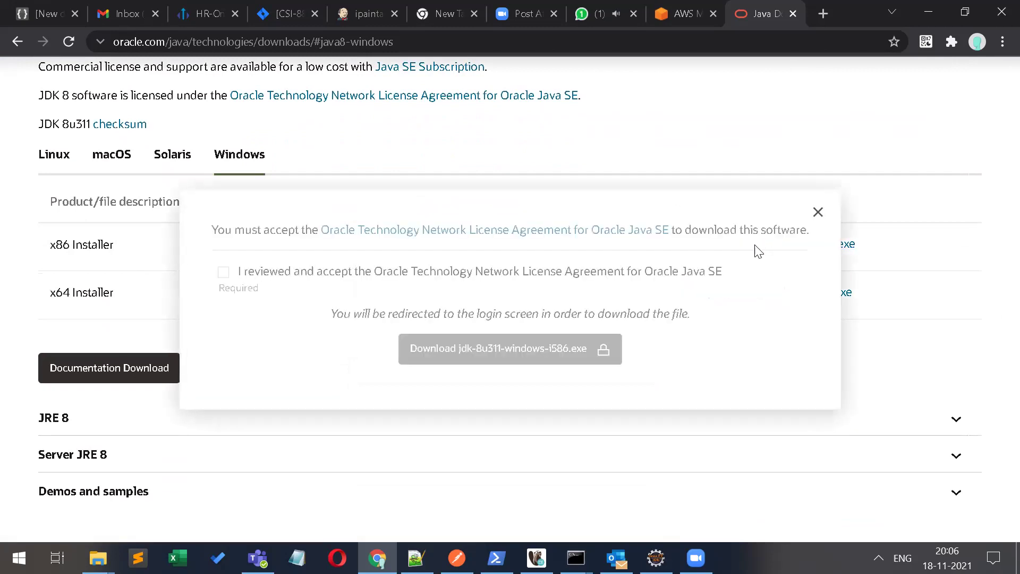
left_click(224, 273)
left_click(454, 350)
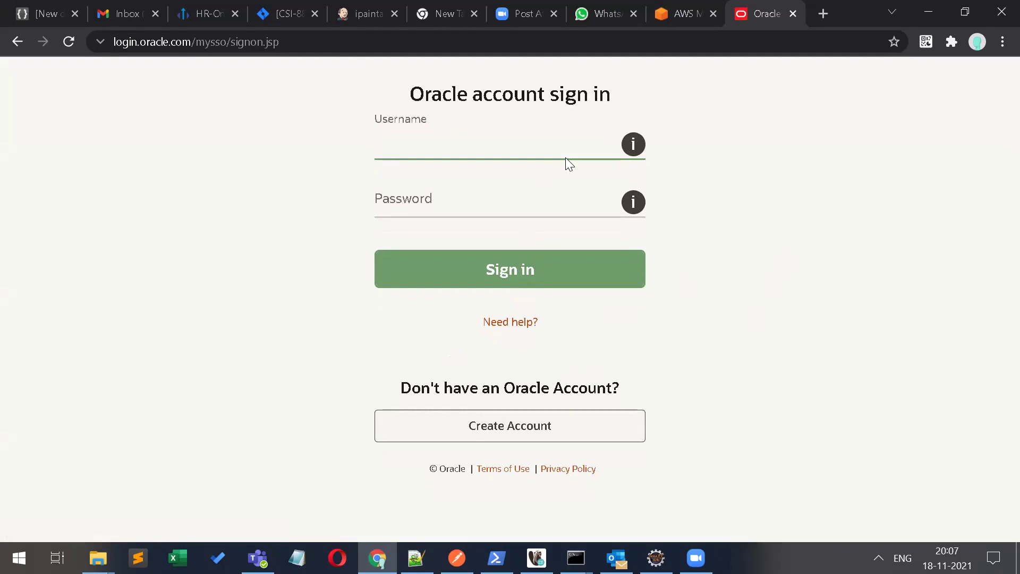
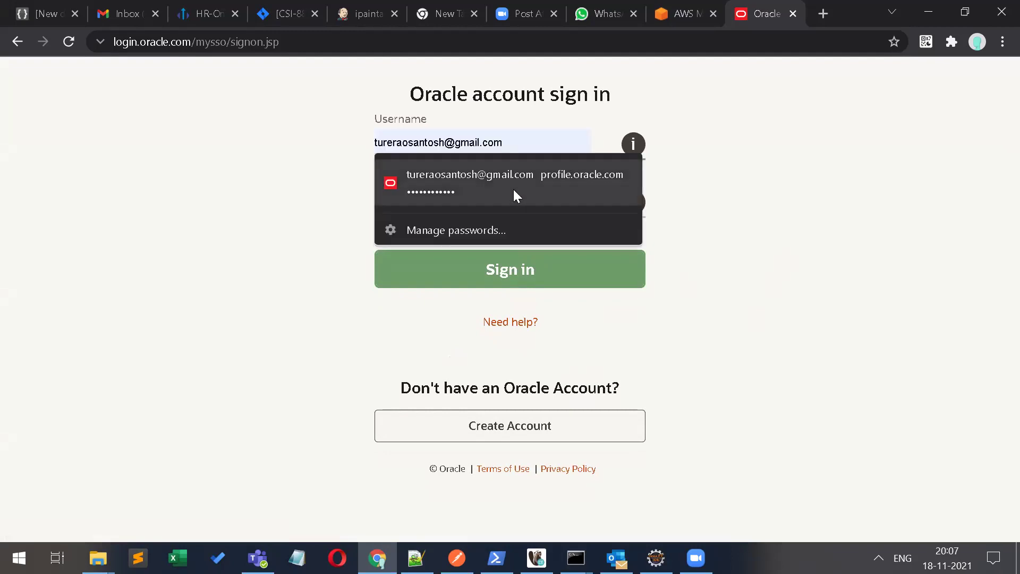
Step: Sign in to Oracle with the saved login and let the JDK installer finish downloading
left_click(513, 189)
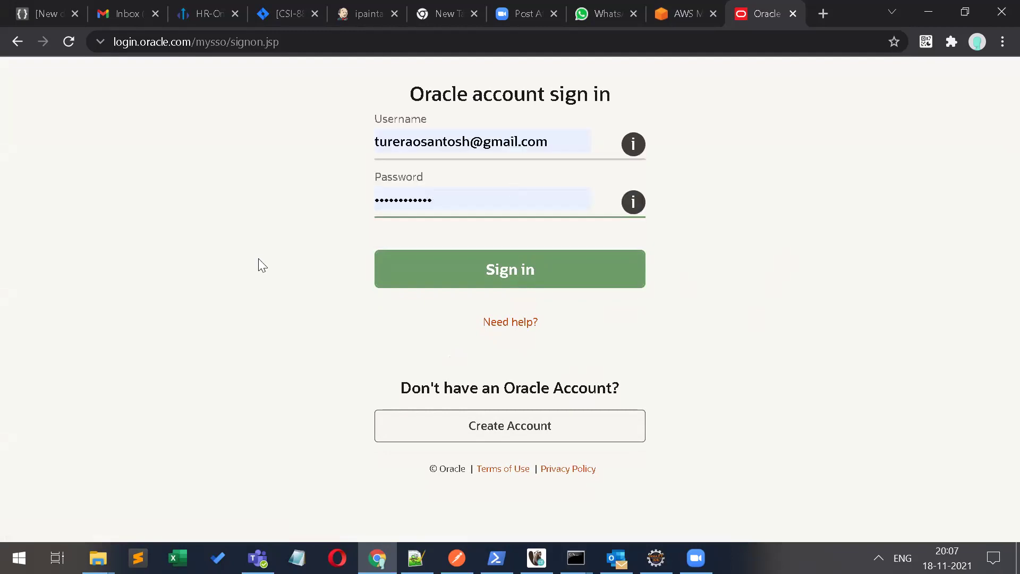
left_click(517, 263)
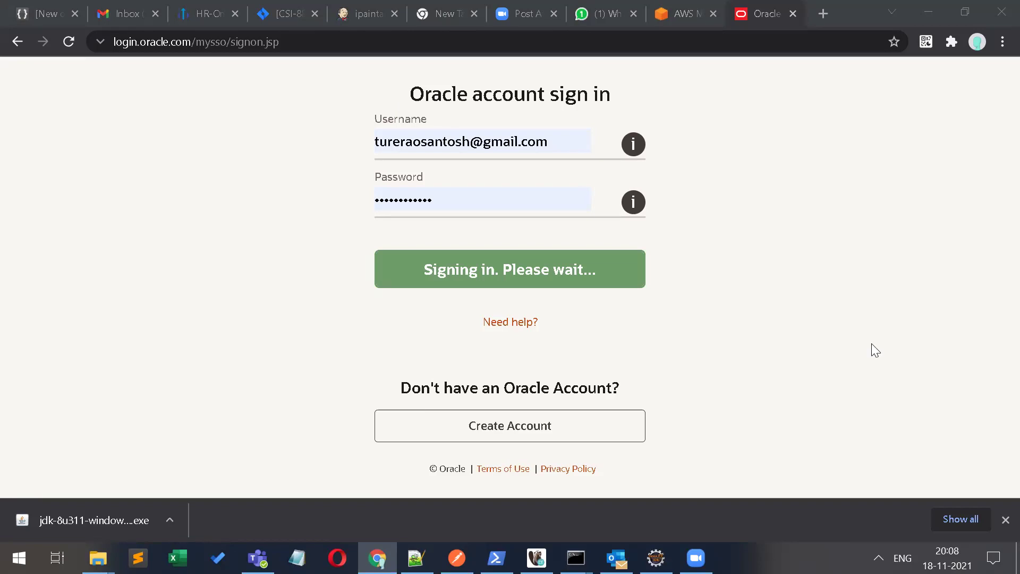
left_click(1005, 521)
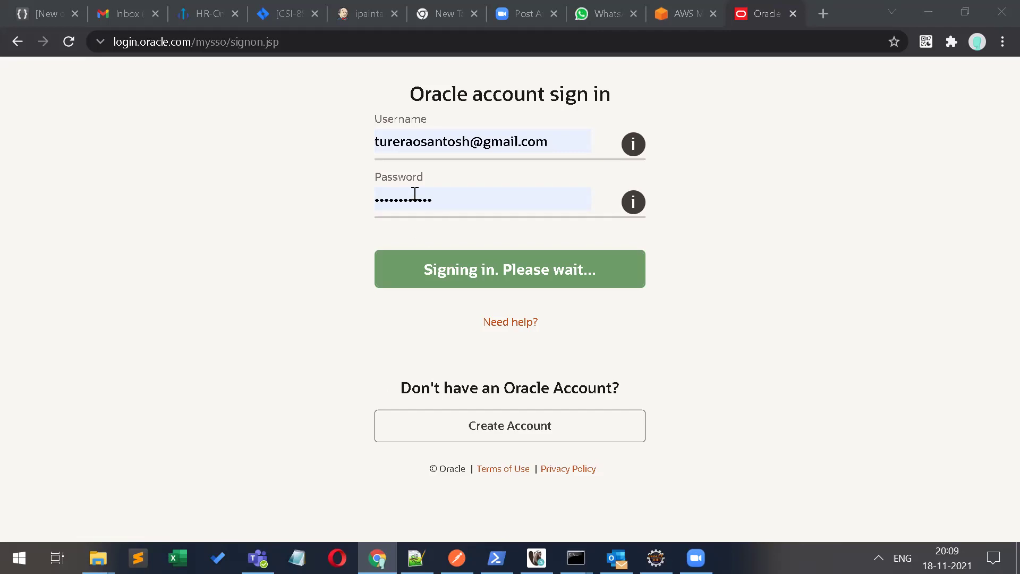
Step: Close the Oracle, WhatsApp and AWS tabs and bring File Explorer forward
left_click(791, 14)
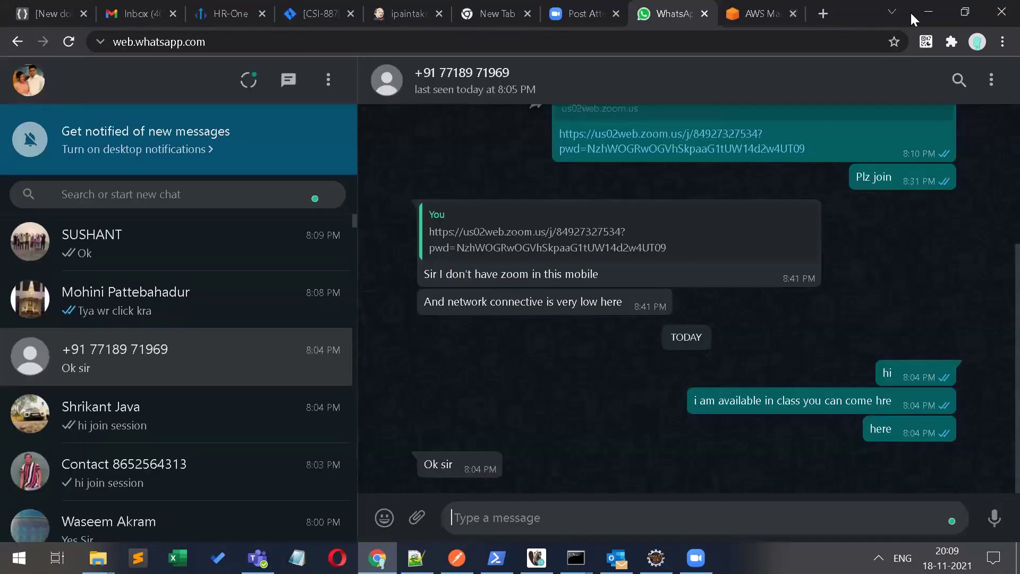
left_click(703, 14)
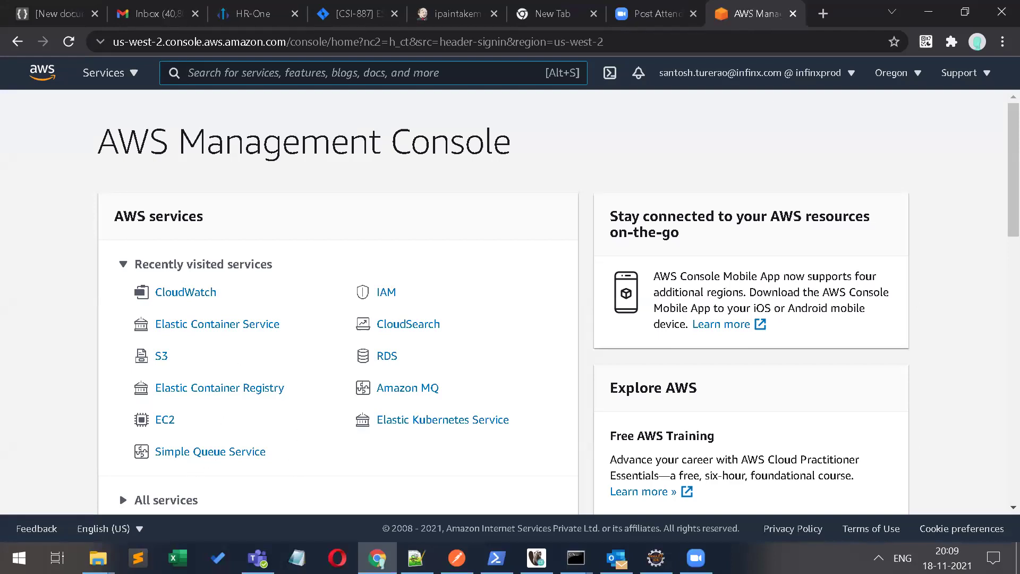
left_click(793, 14)
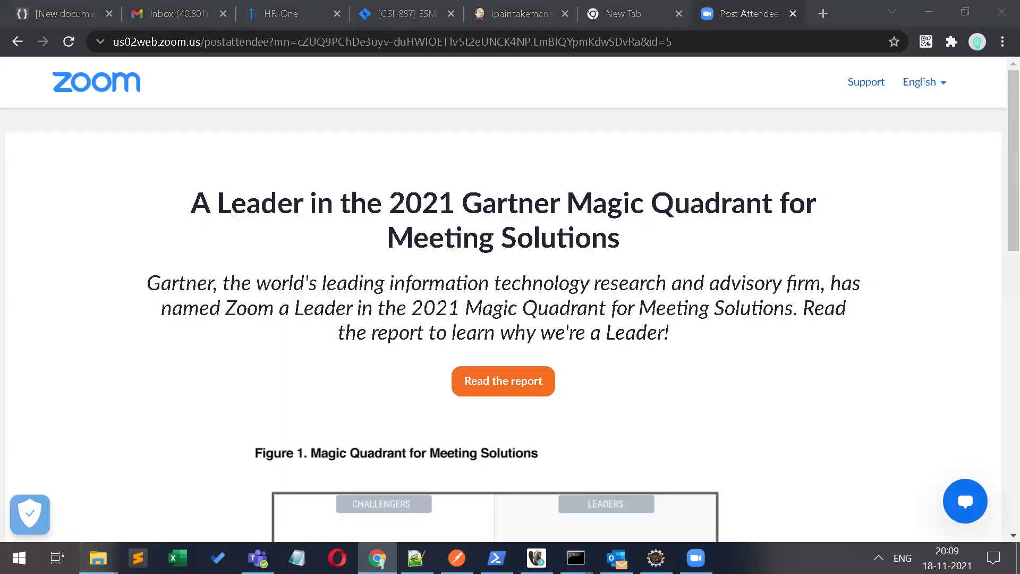
mouse_move(98, 558)
left_click(98, 499)
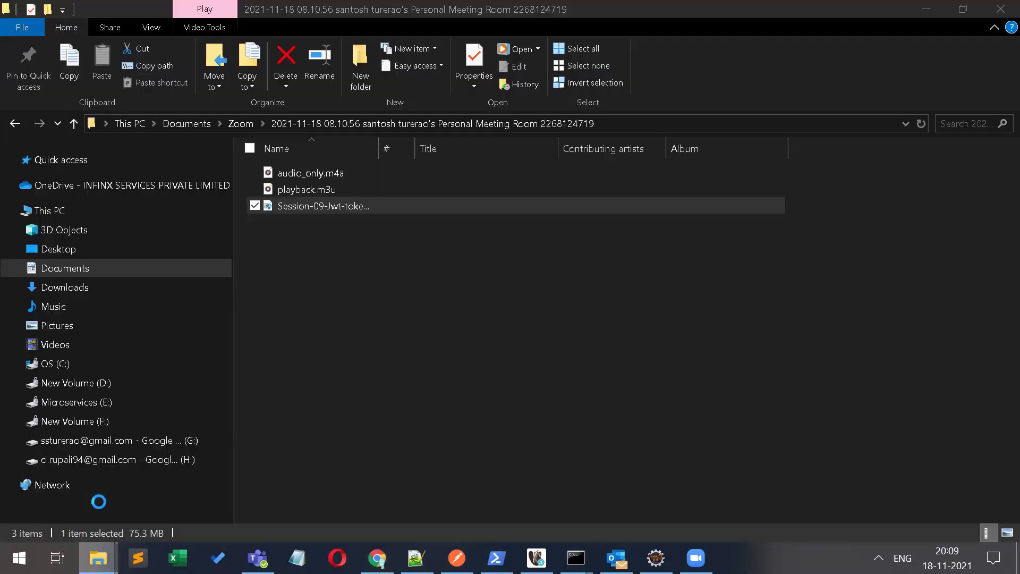
Step: Run jdk-8u311-windows-i586.exe from the Downloads folder as administrator
left_click(56, 283)
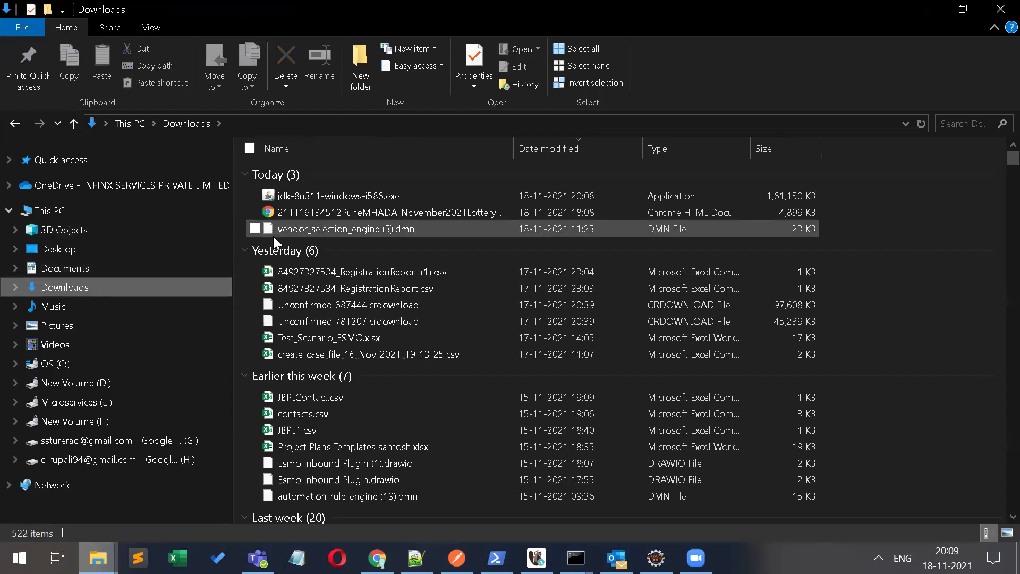
double_click(380, 196)
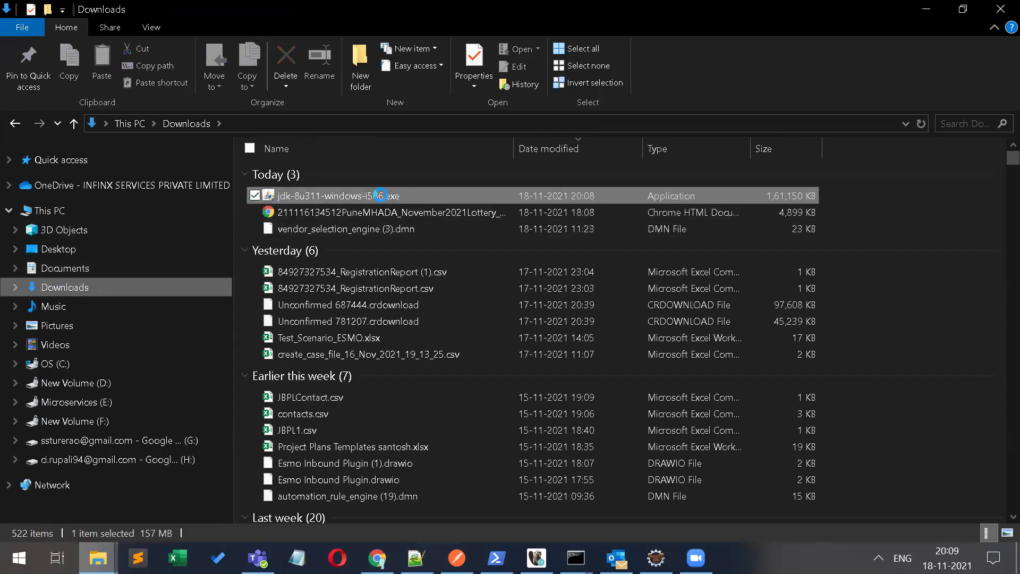
right_click(380, 194)
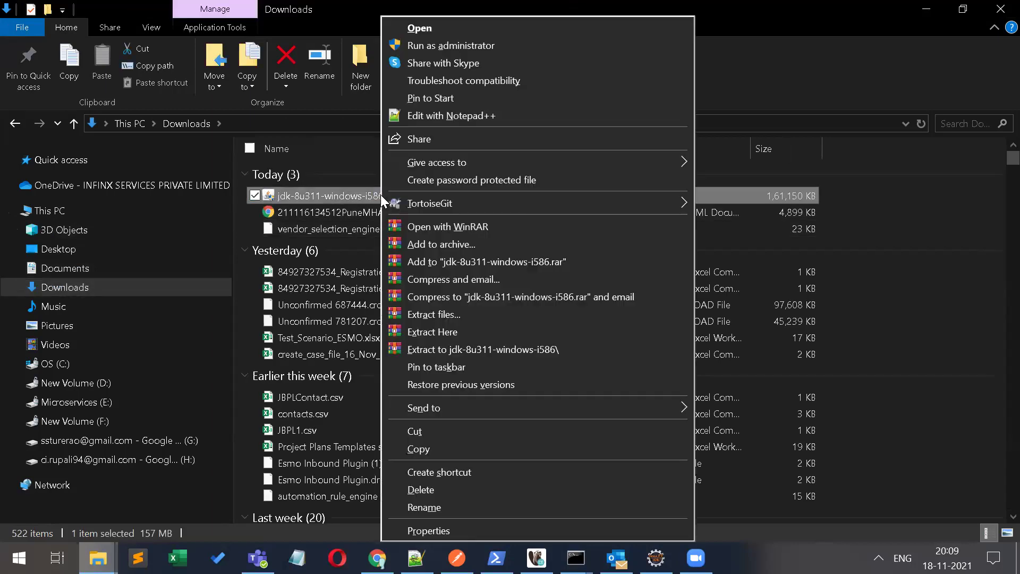
left_click(430, 47)
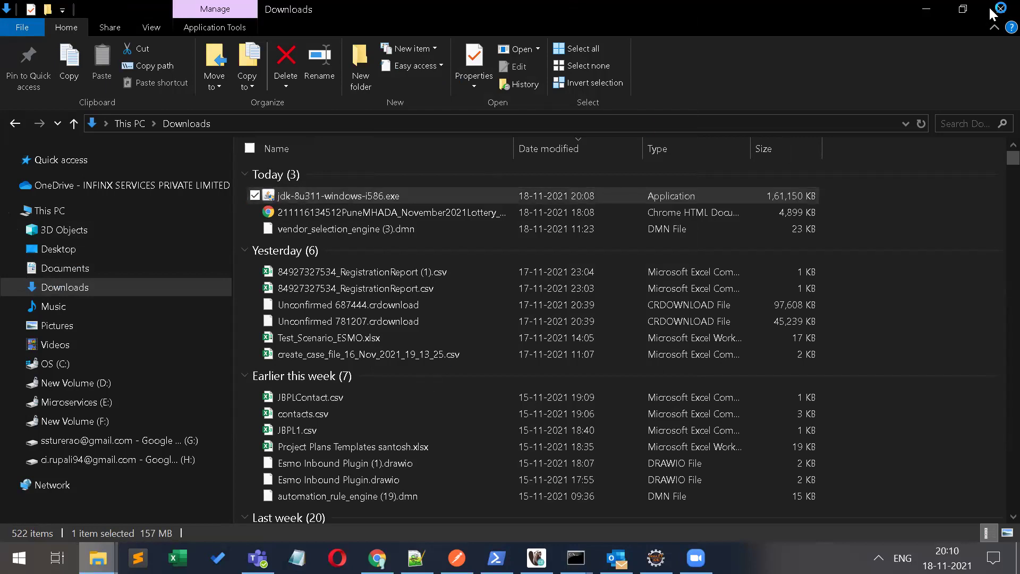
Step: Launch Notepad++ and write '1)java download.' as the first note line
key("super+r")
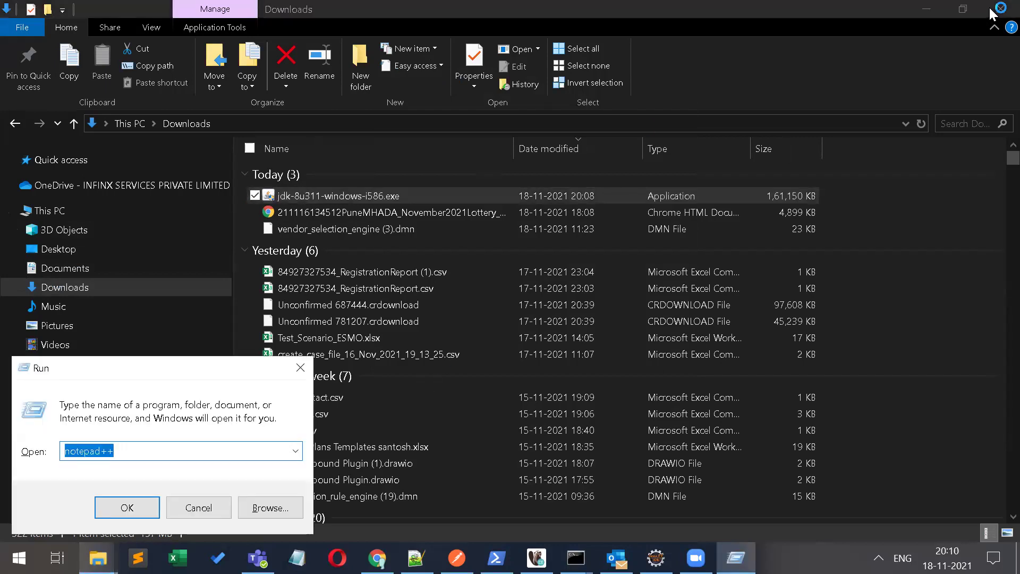
key("Return")
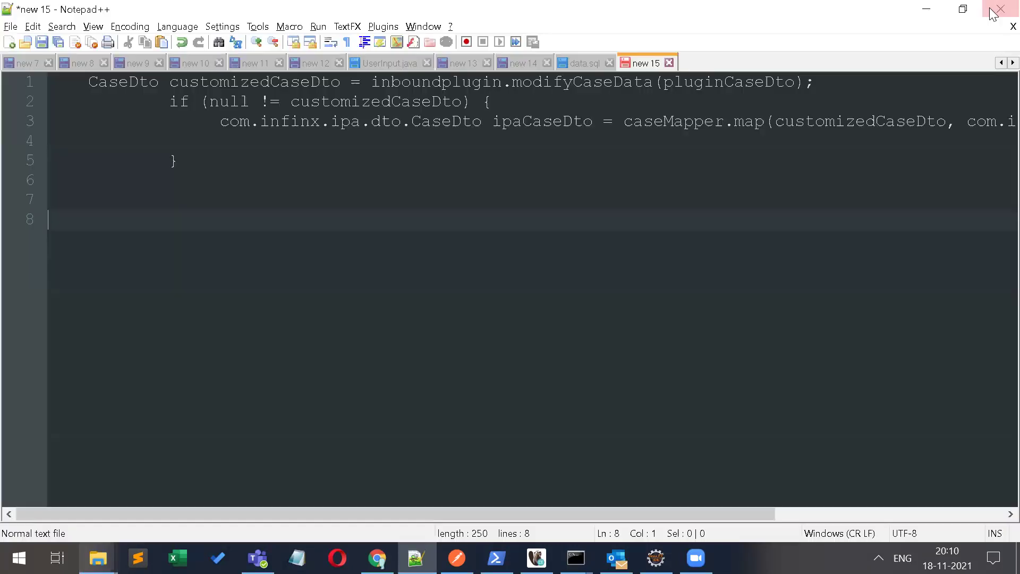
left_click(740, 143)
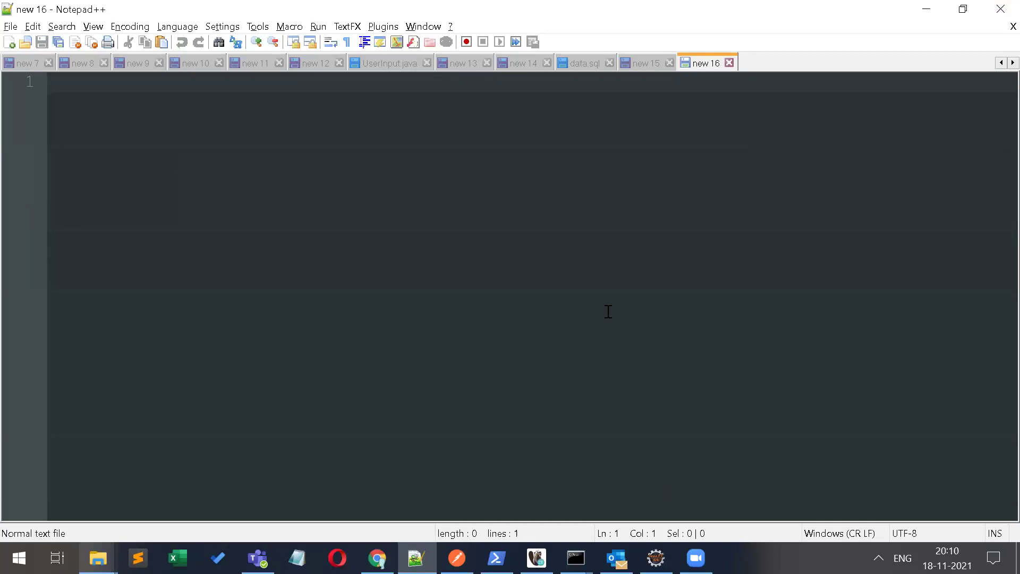
type("1")
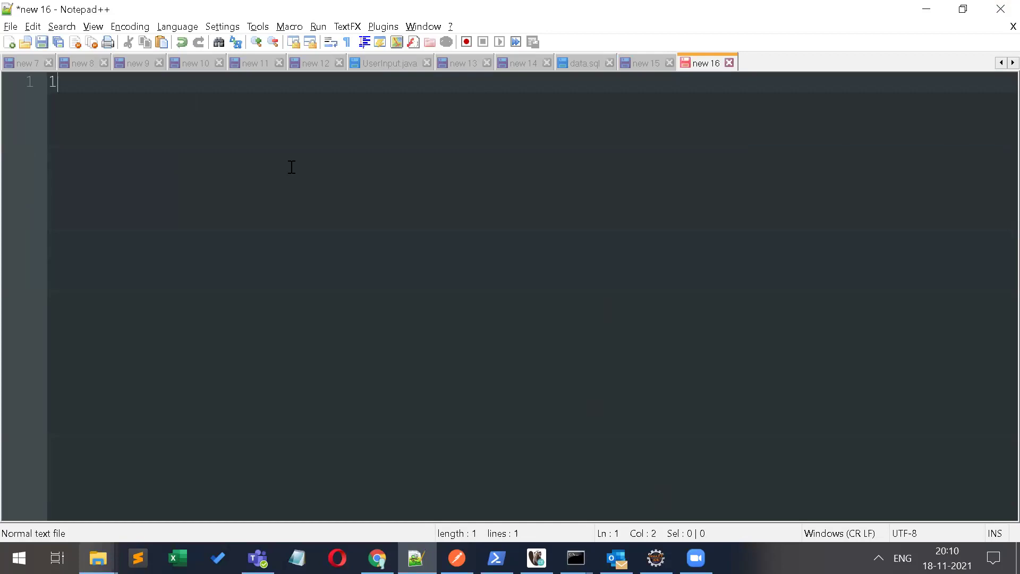
type(")java donwlo")
key("BackSpace")
key("BackSpace")
key("BackSpace")
key("BackSpace")
key("BackSpace")
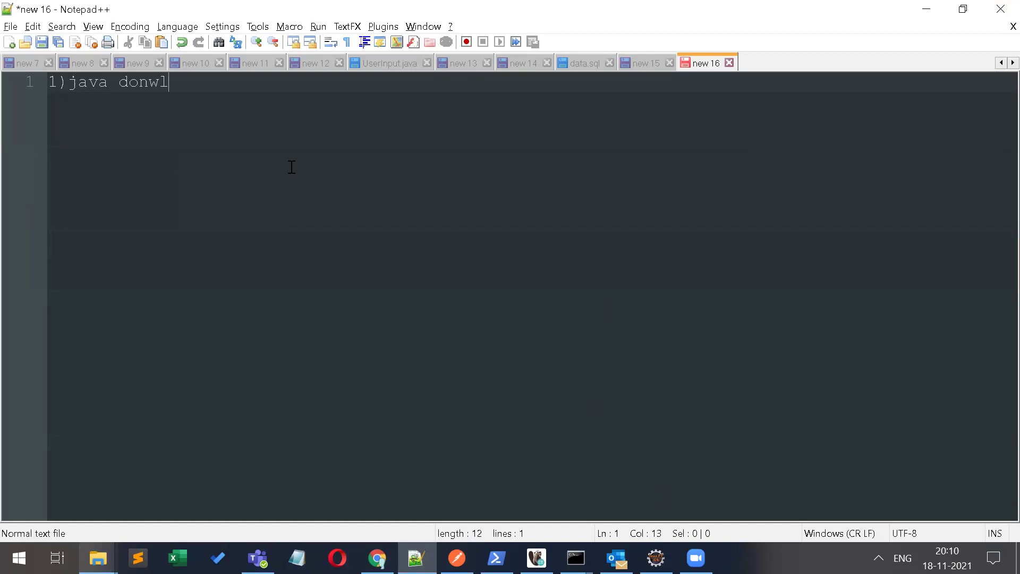
type("ownload.")
key("Return")
key("alt+Tab")
key("alt+Tab")
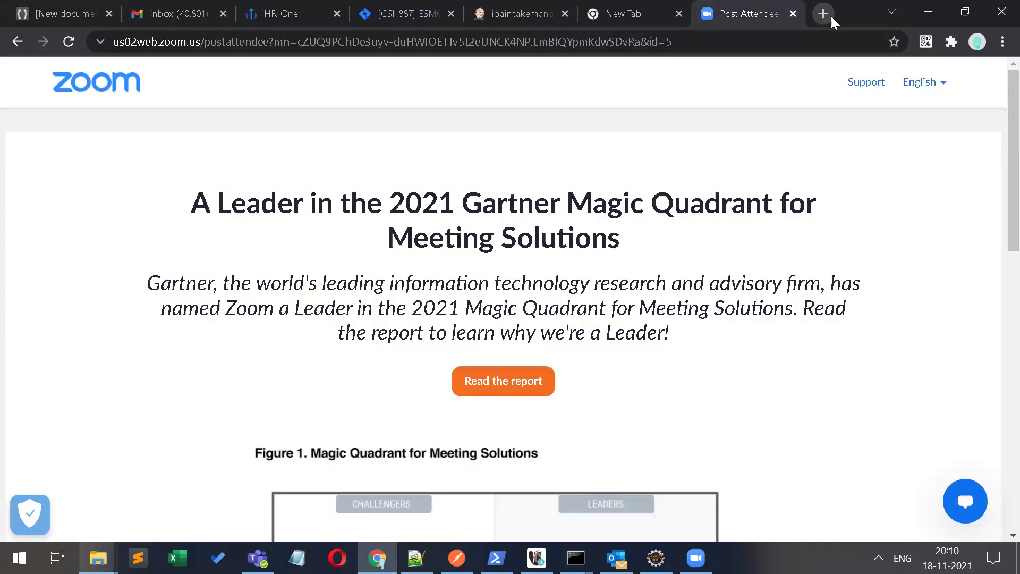
Step: Open the Oracle Java Downloads page in a new tab via the 'jdk' suggestion
left_click(830, 16)
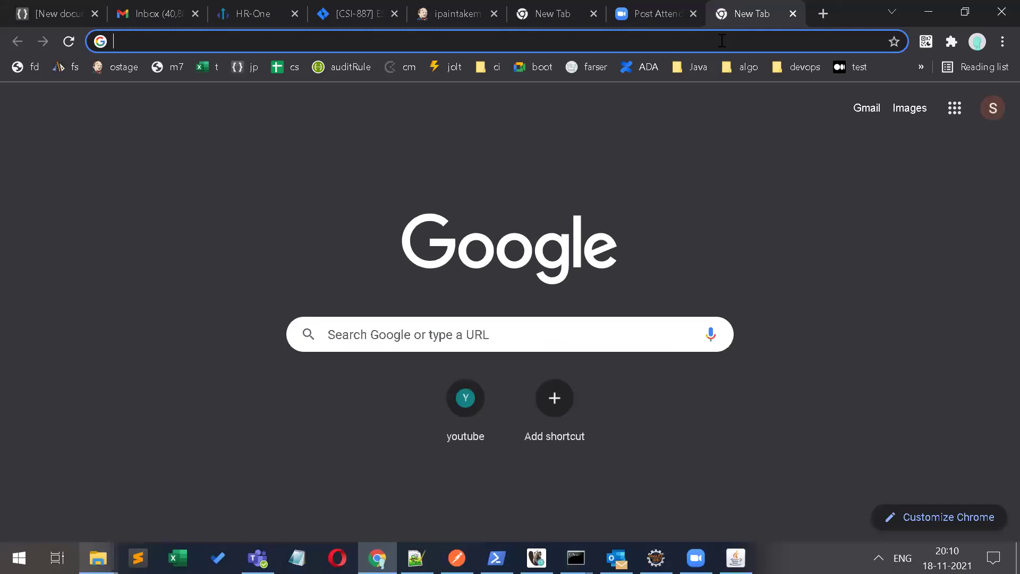
type("jdk8")
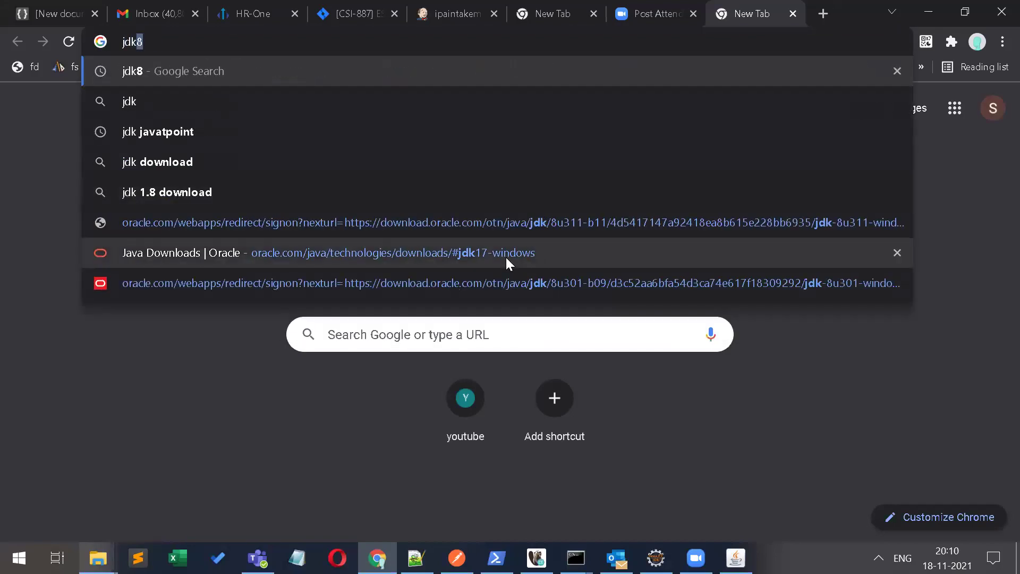
left_click(505, 255)
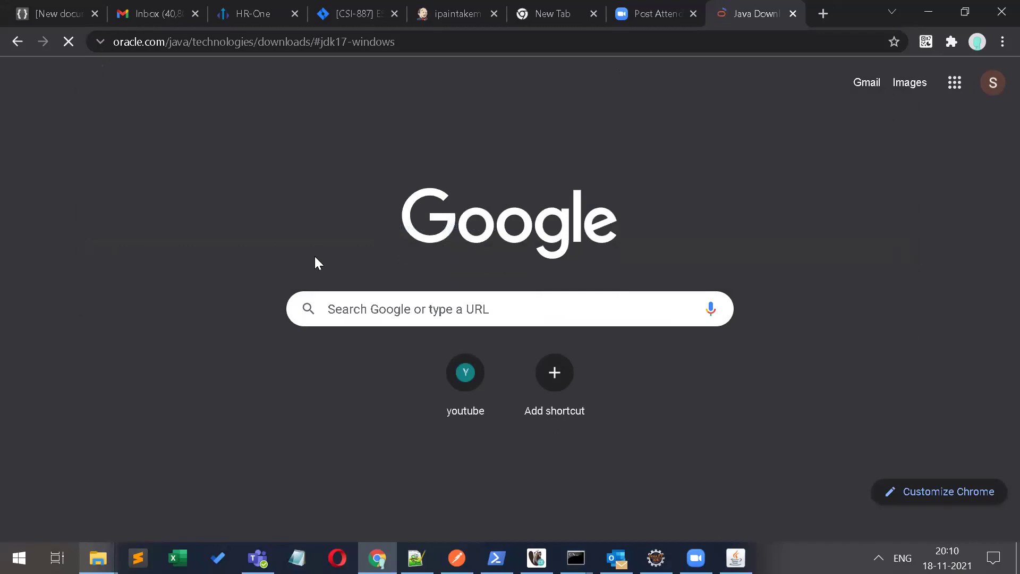
scroll(316, 262, "down", 8)
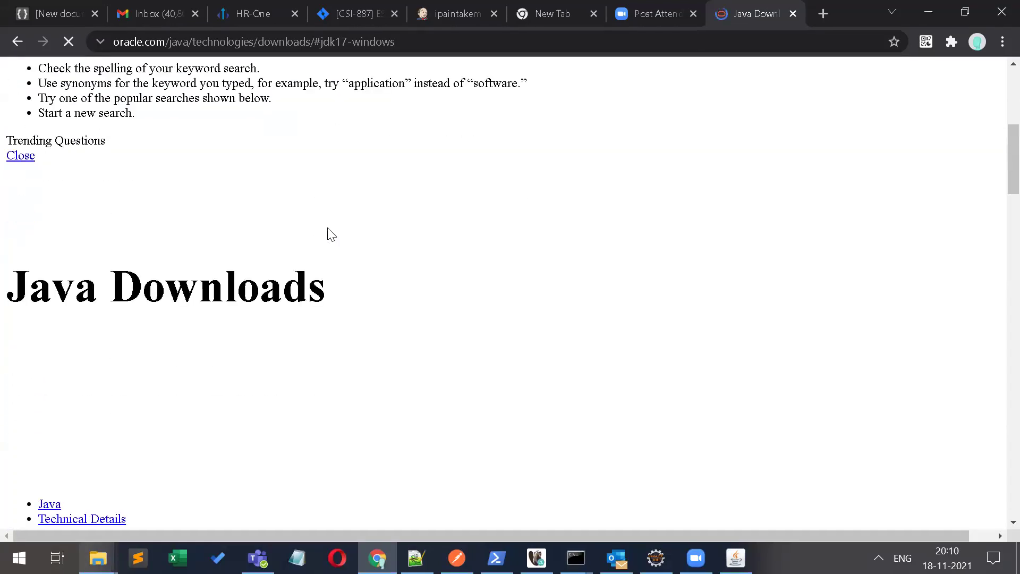
scroll(332, 234, "down", 12)
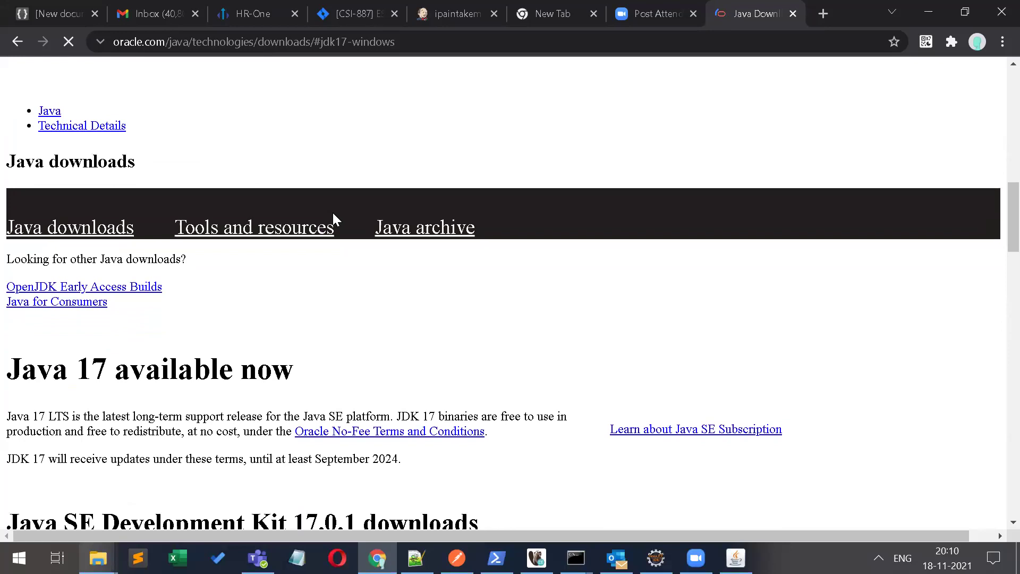
scroll(345, 189, "down", 16)
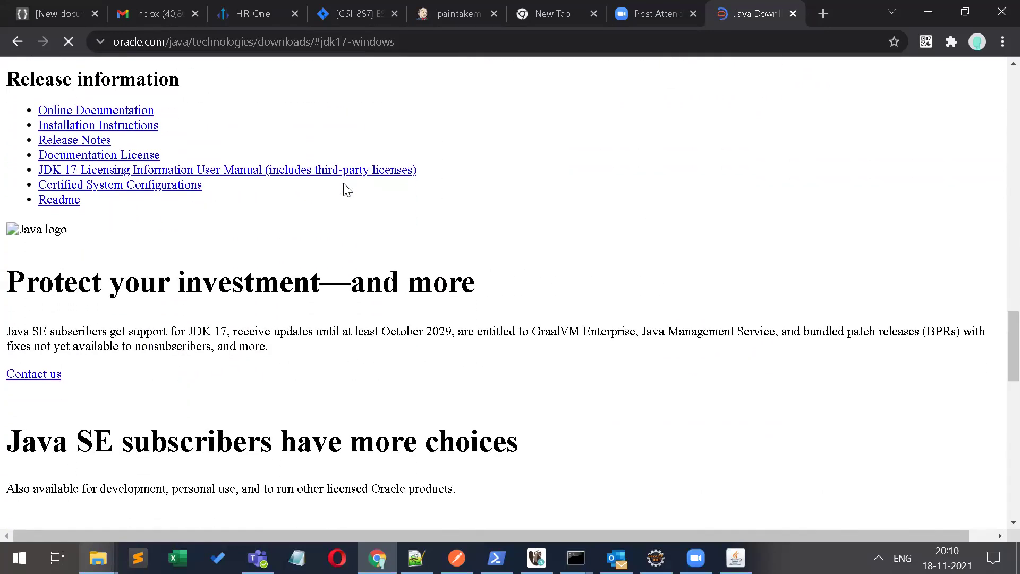
scroll(346, 190, "down", 1)
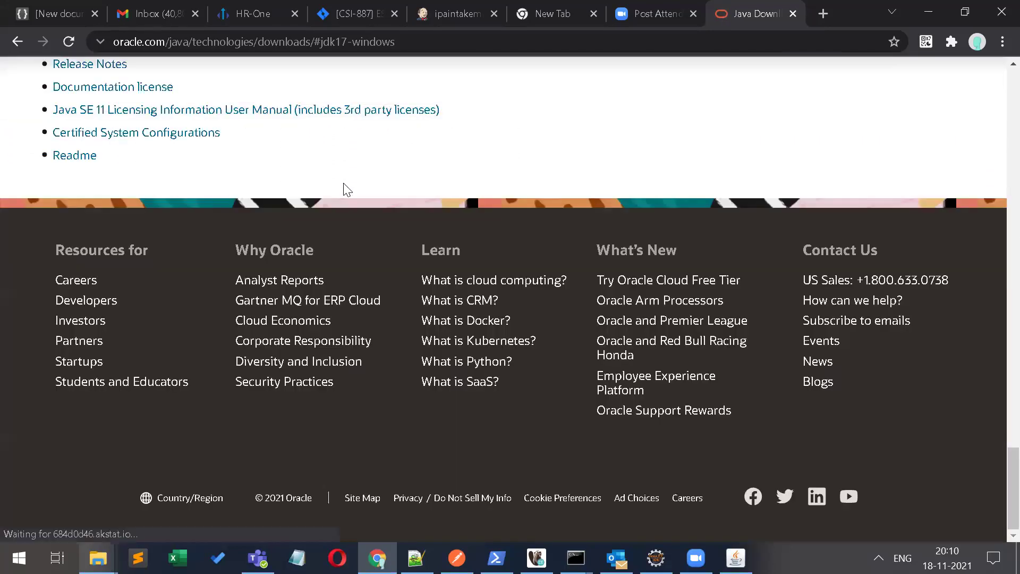
scroll(346, 190, "up", 6)
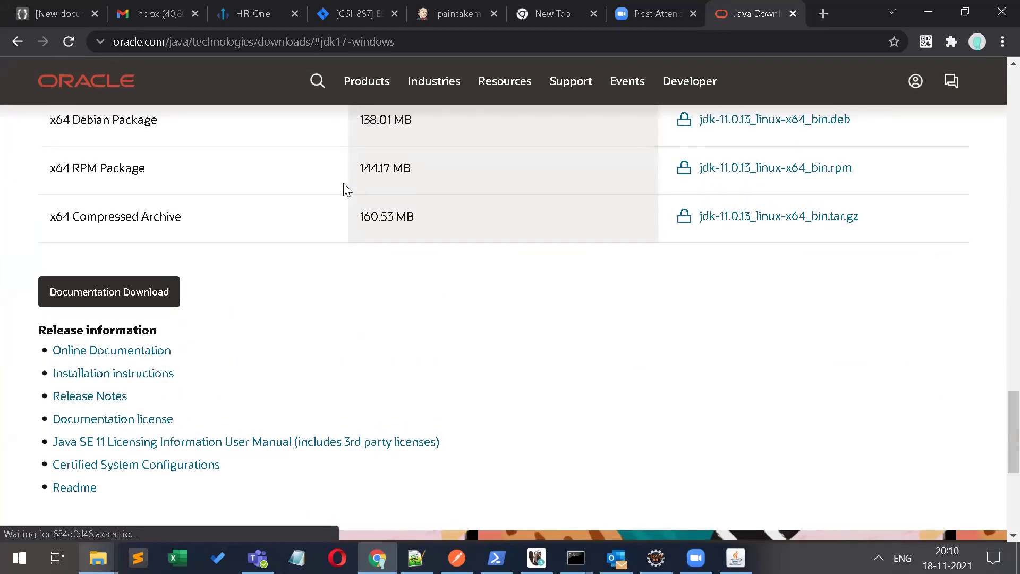
scroll(346, 190, "up", 5)
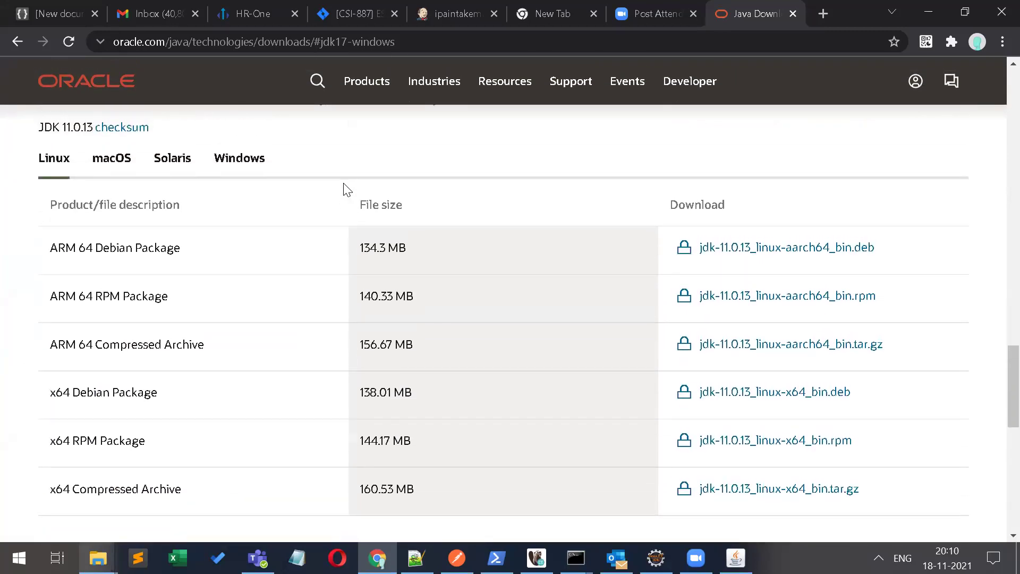
scroll(345, 190, "up", 4)
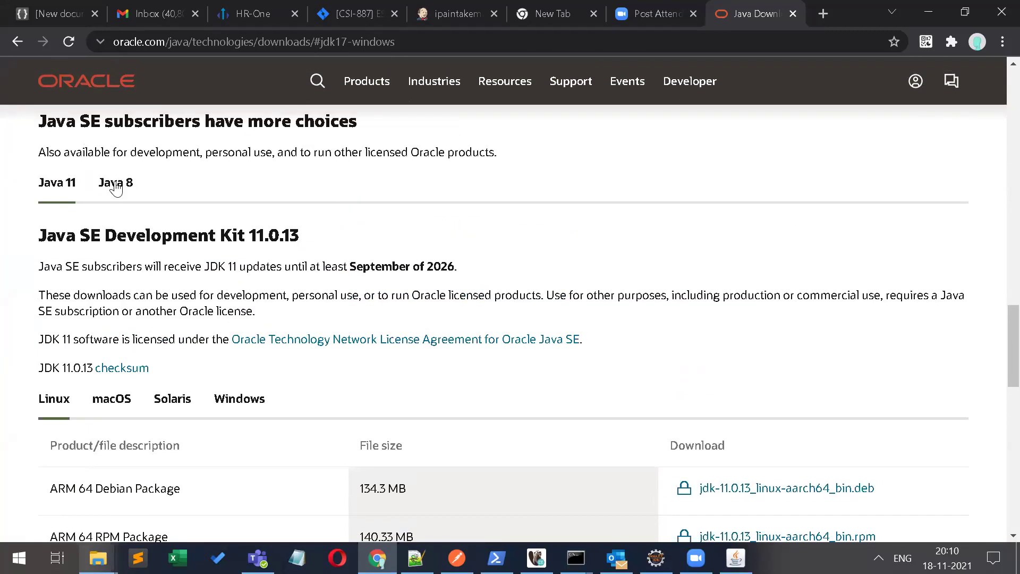
Step: Show the JDK 8 Windows installers and copy the #java8-windows page address
left_click(116, 187)
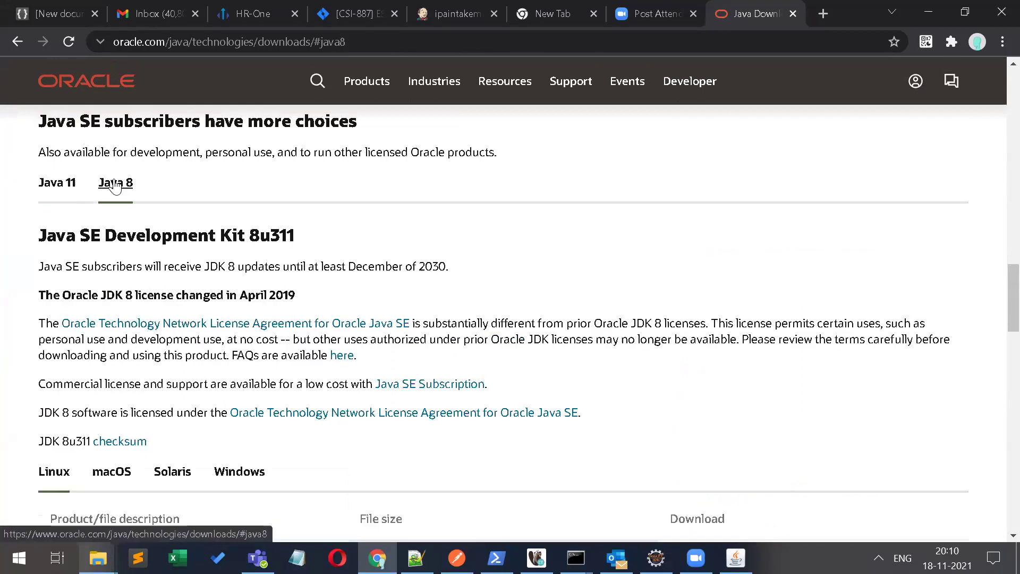
scroll(407, 368, "down", 2)
left_click(242, 344)
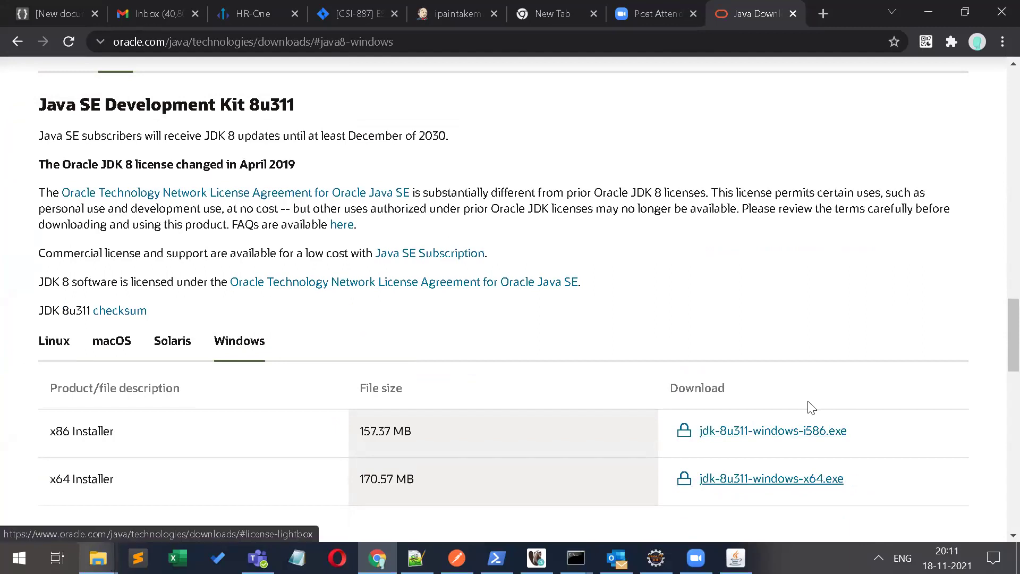
left_click(417, 41)
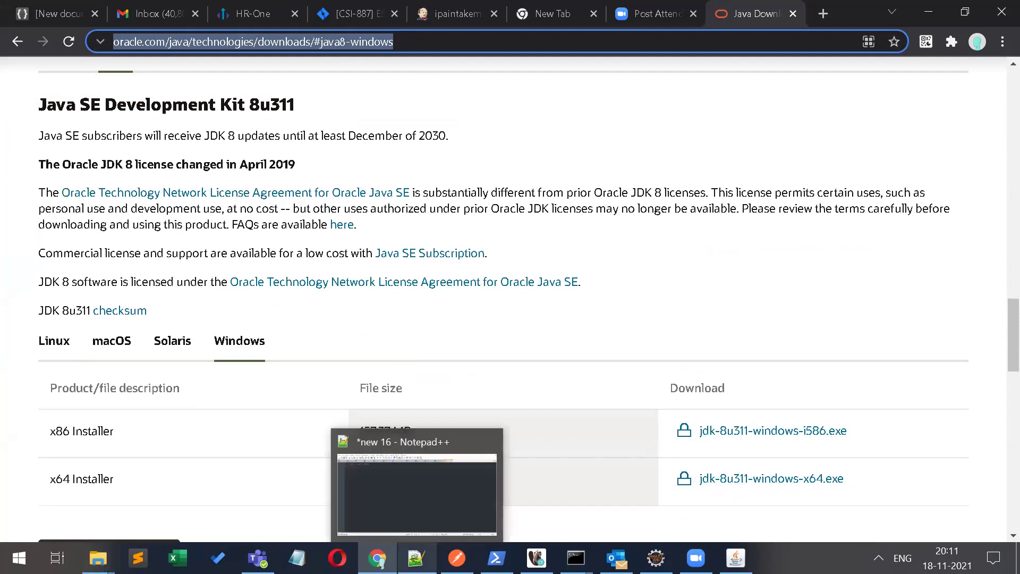
left_click(416, 558)
Step: Add a 'url :' line with the pasted Oracle #java8-windows address
type("url :")
key("ctrl+v")
key("Return")
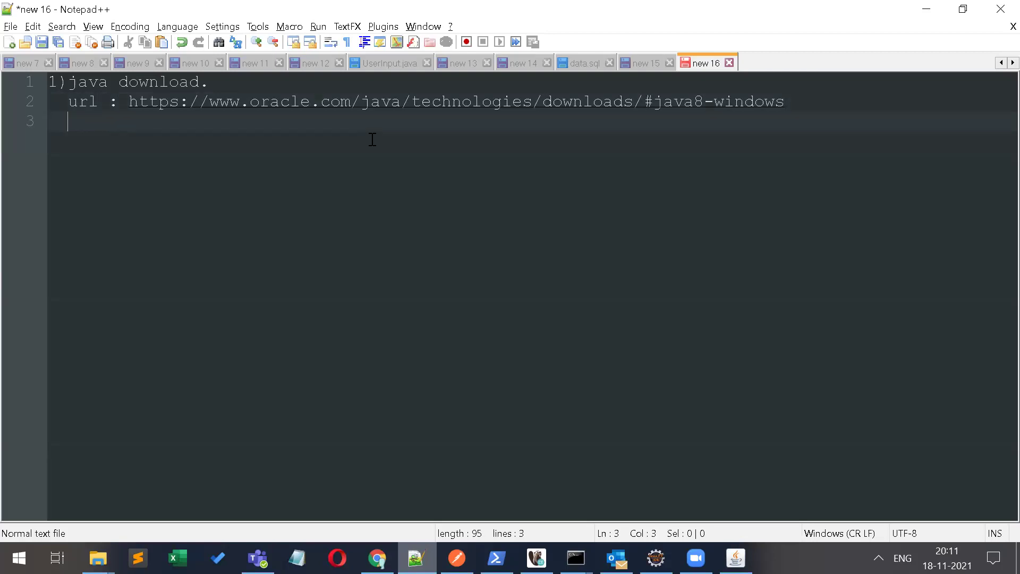
key("Return")
Step: Add the lines 'signup and login.' and '2)Installation' below the URL
type("signup")
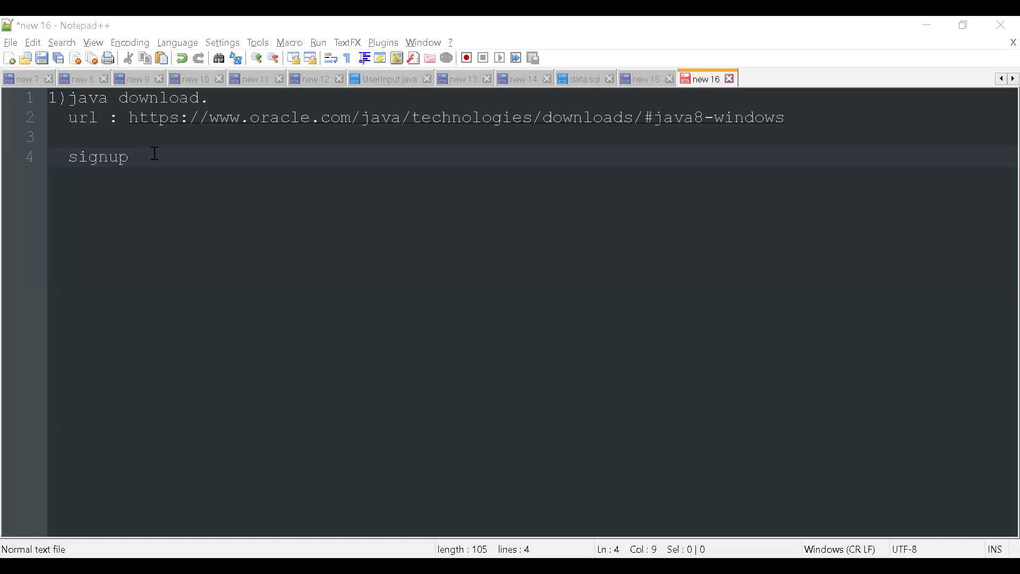
type("and lo")
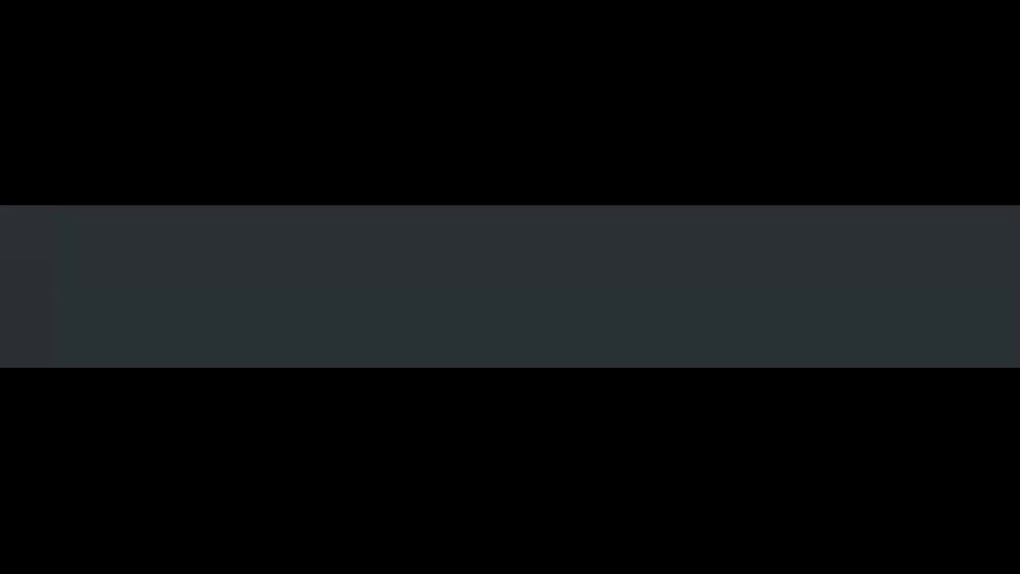
type("gin.")
key("Return")
key("Return")
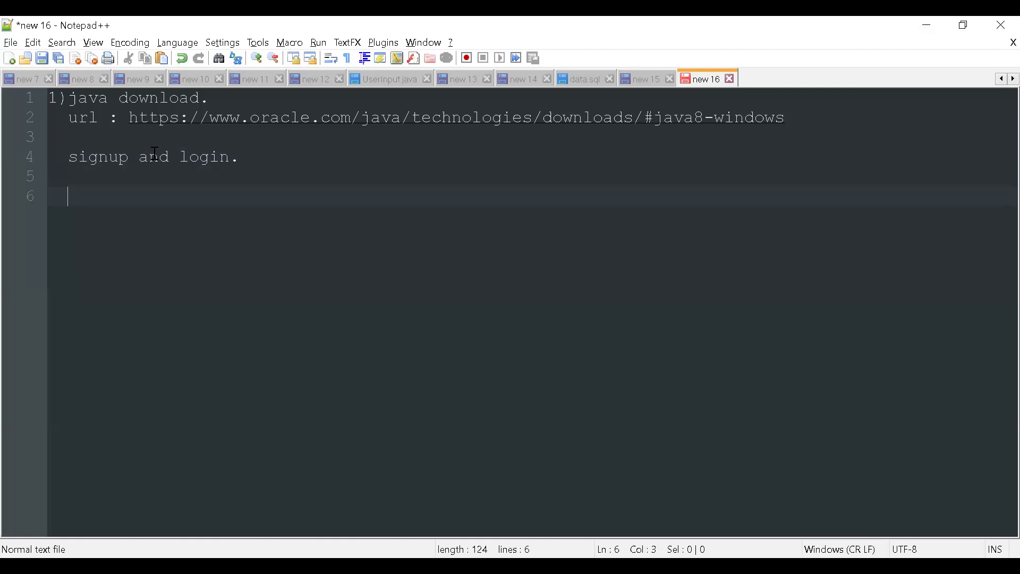
key("BackSpace")
key("BackSpace")
type("2)Installation")
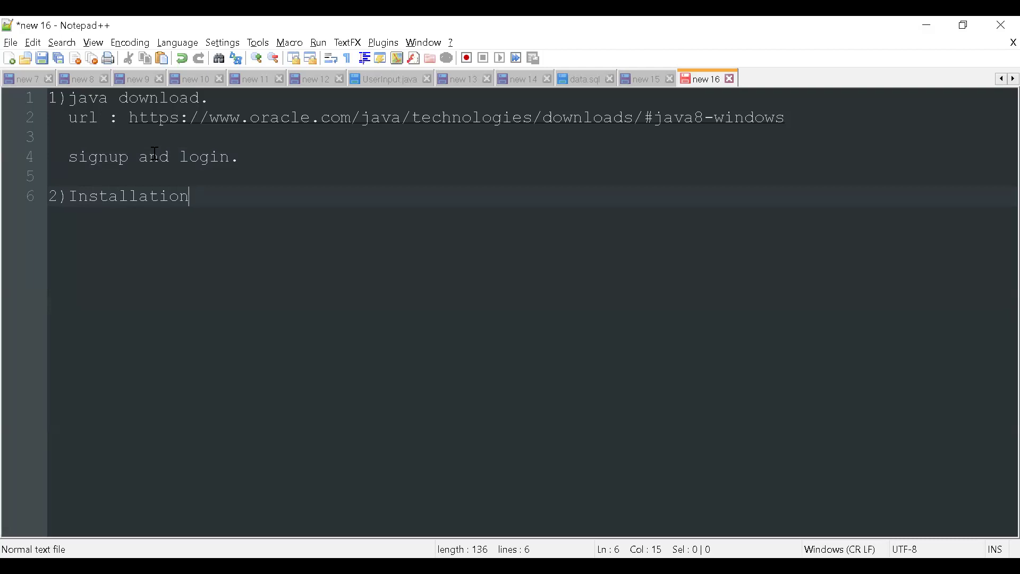
key("Return")
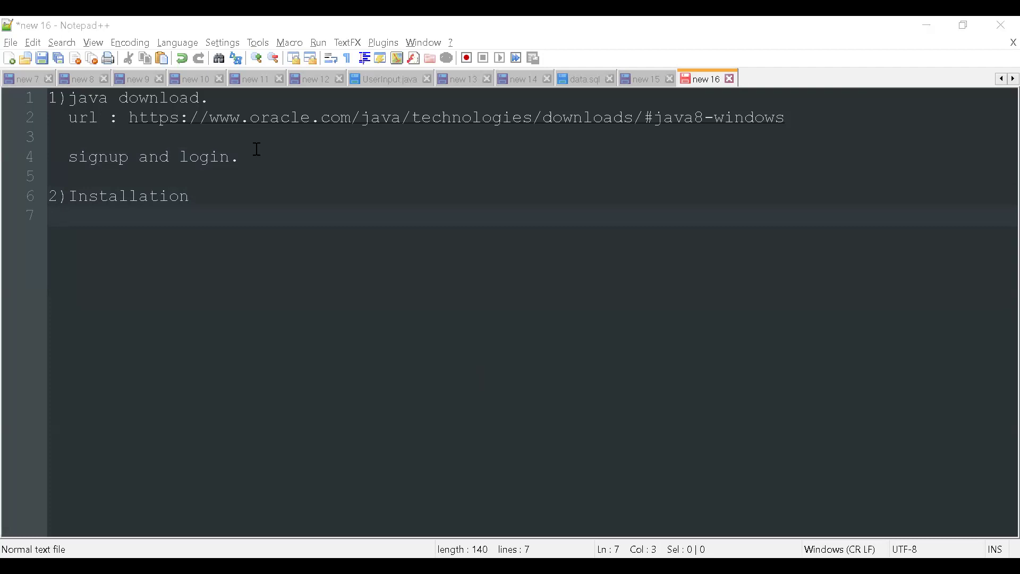
Step: Run the JDK 8u311 installer and accept default features to install into jdk1.8.0_311
mouse_move(98, 573)
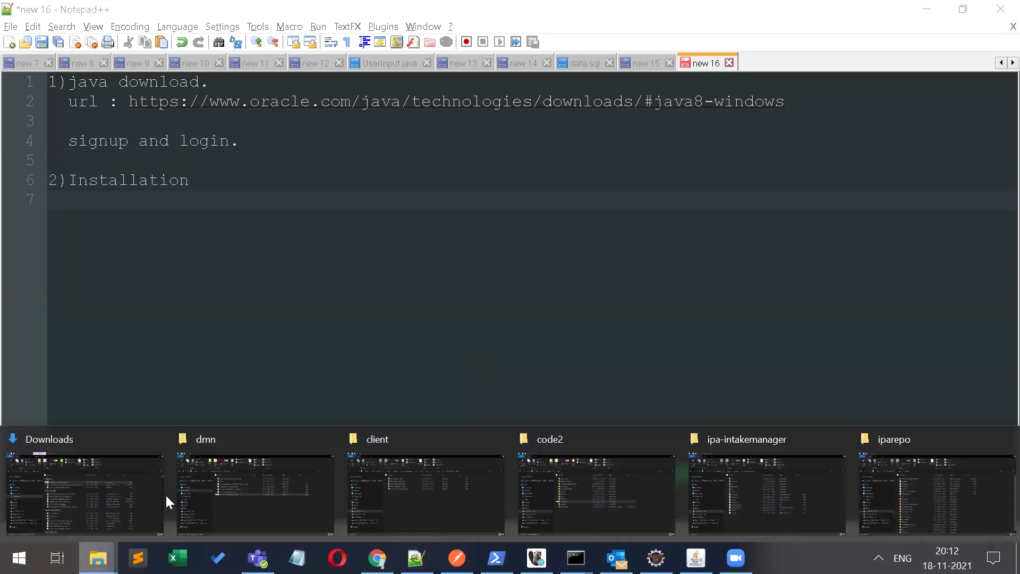
left_click(122, 483)
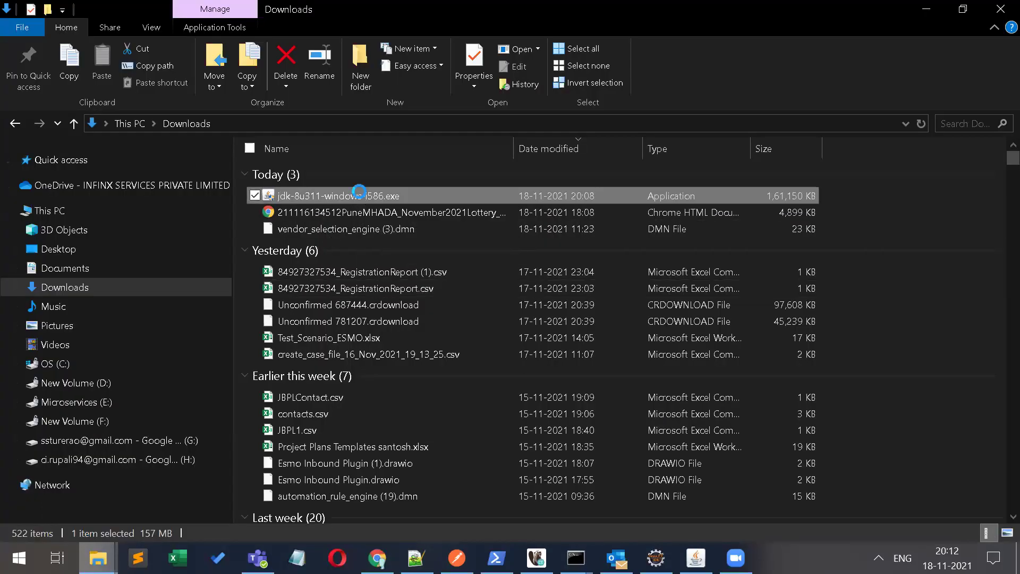
right_click(361, 190)
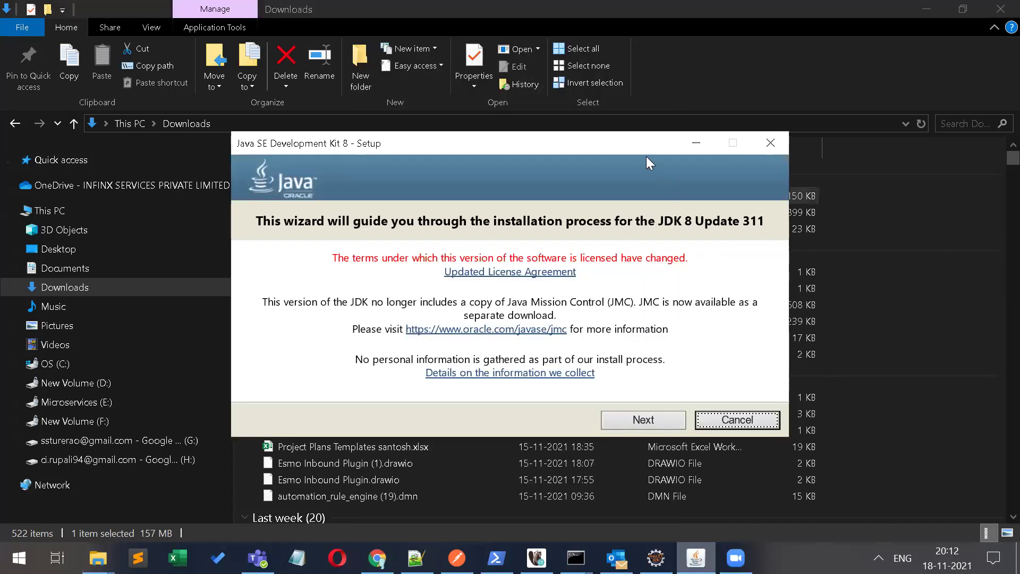
left_click_drag(643, 145, 628, 60)
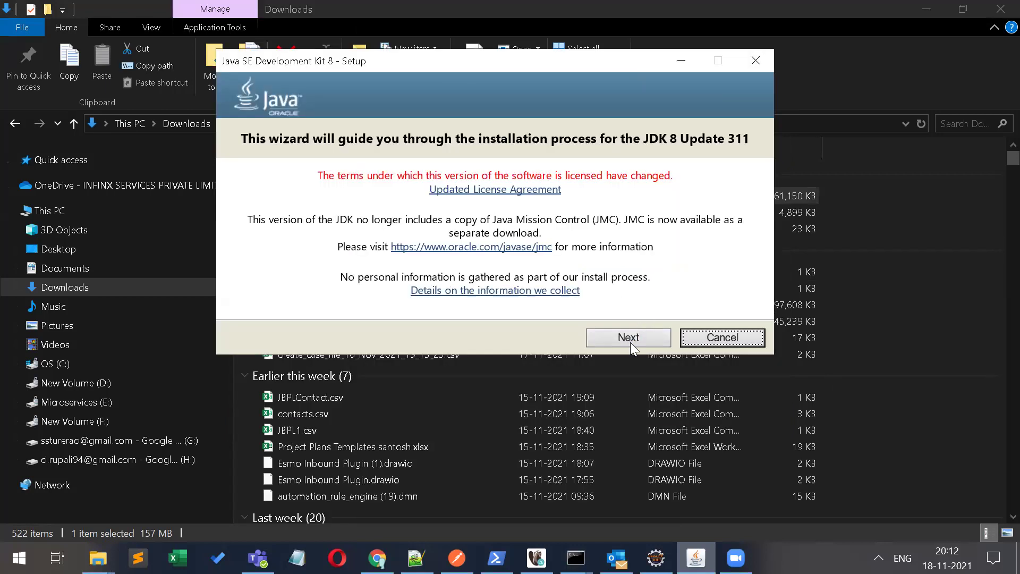
left_click(630, 343)
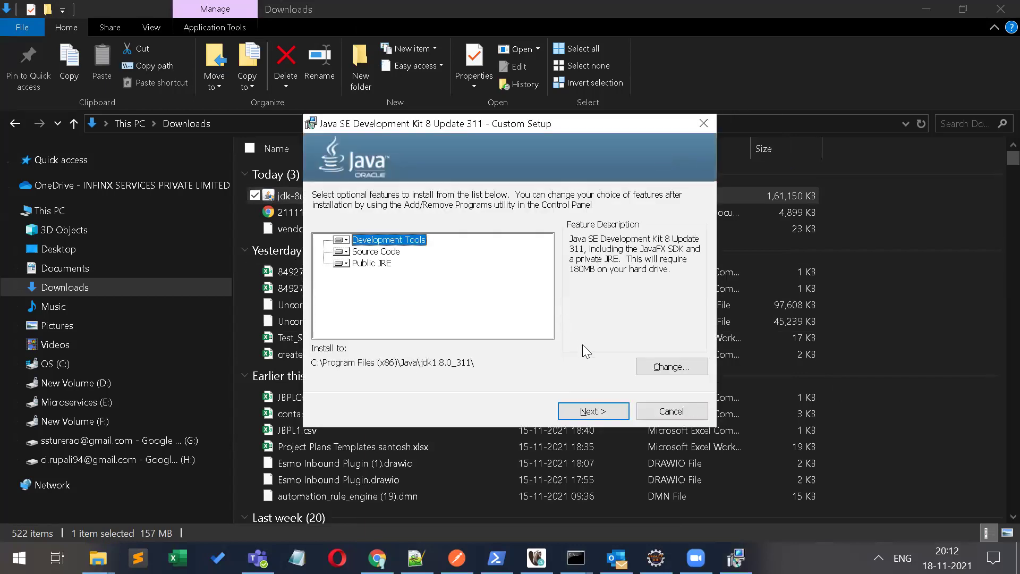
left_click(605, 414)
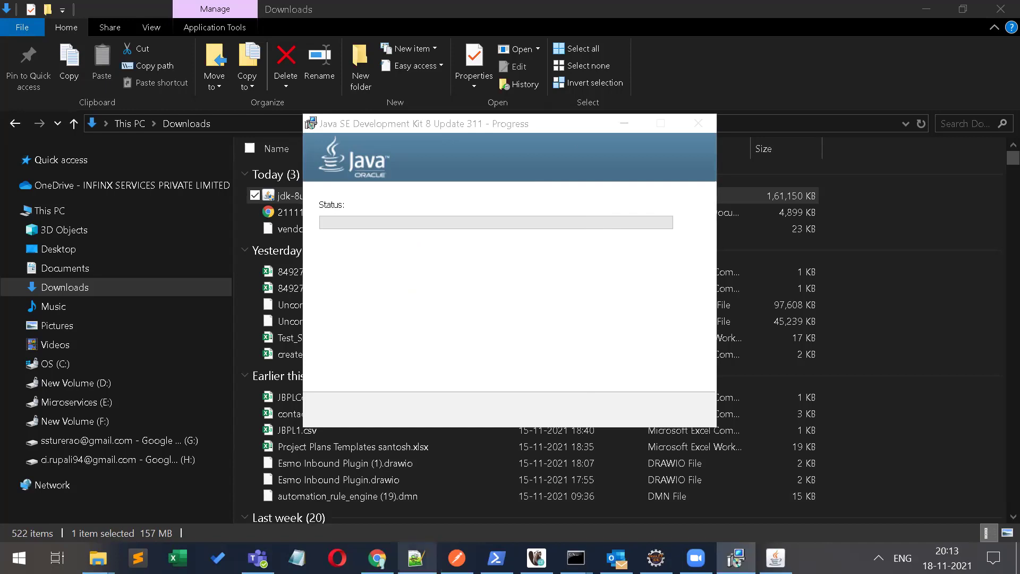
left_click(416, 557)
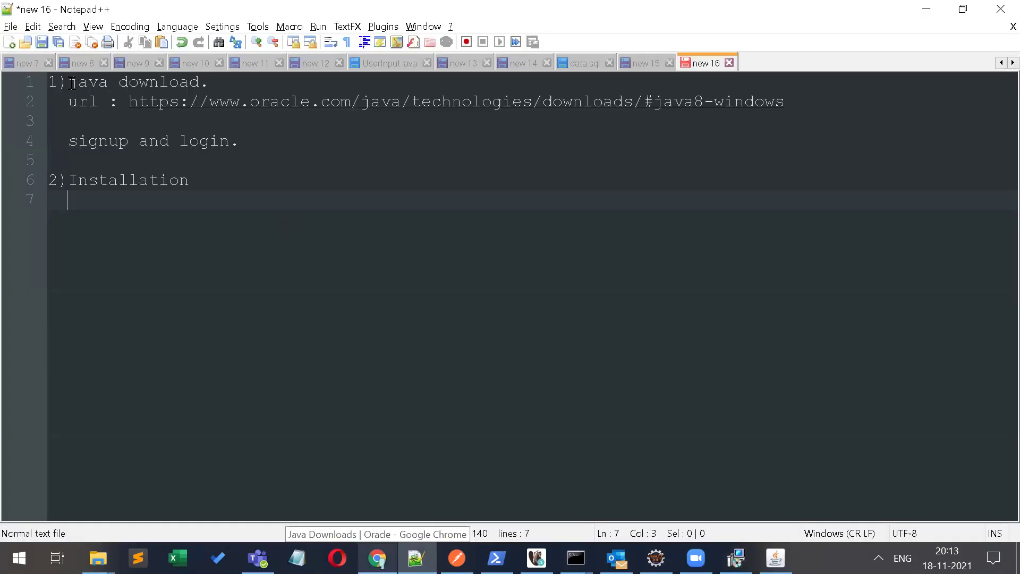
Step: Prefix the signup note with 'oracale' and add 'jdk will download in download folder.'
left_click(67, 141)
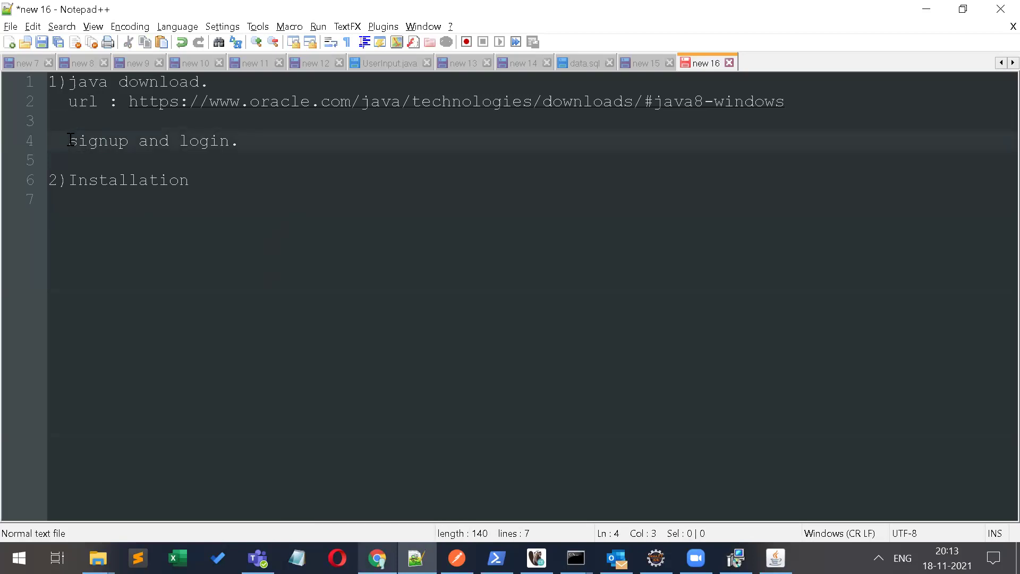
type("oracale")
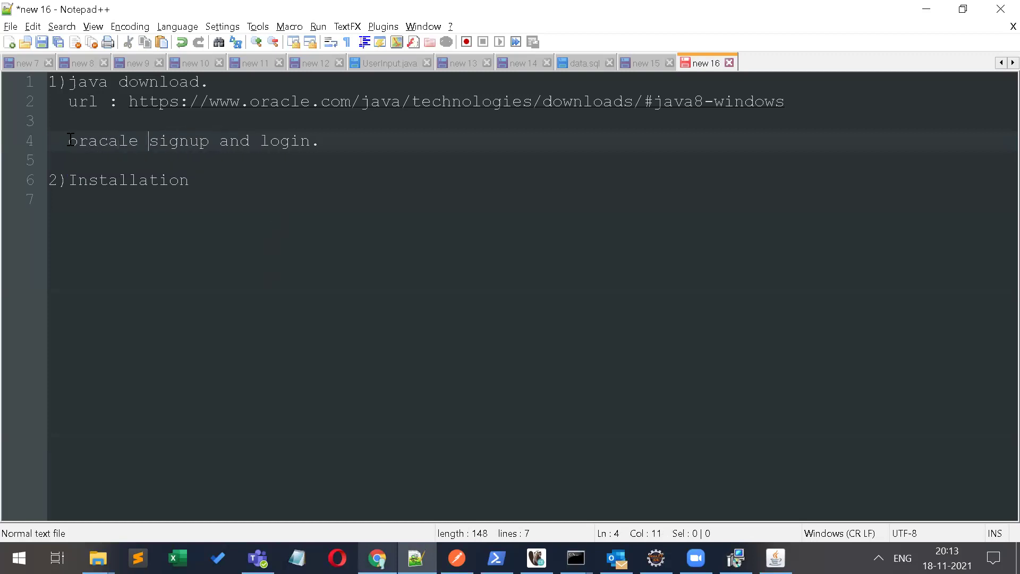
left_click(327, 151)
type("jdk will ")
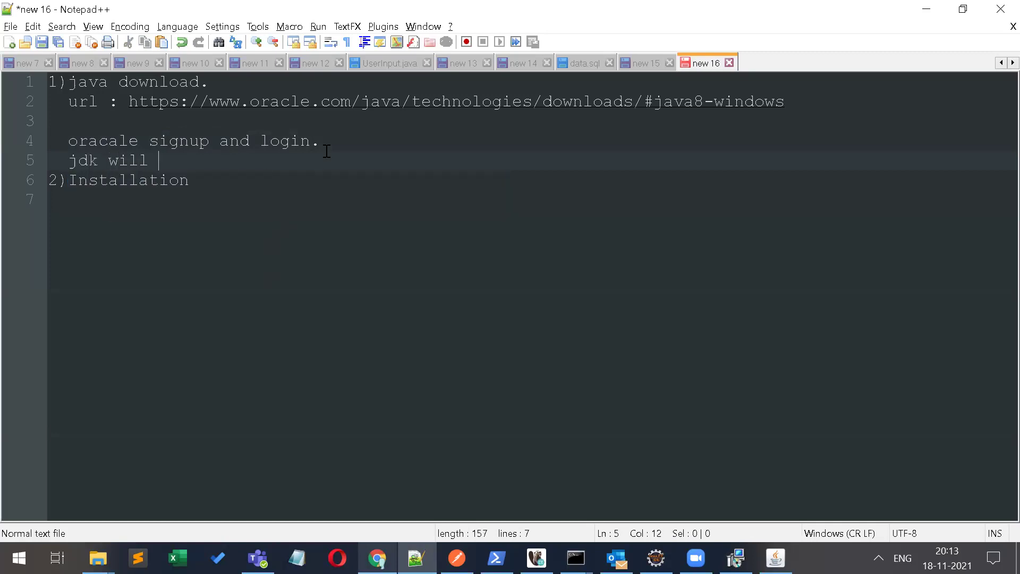
type("do")
key("Return")
type("in do")
key("Return")
type("fo")
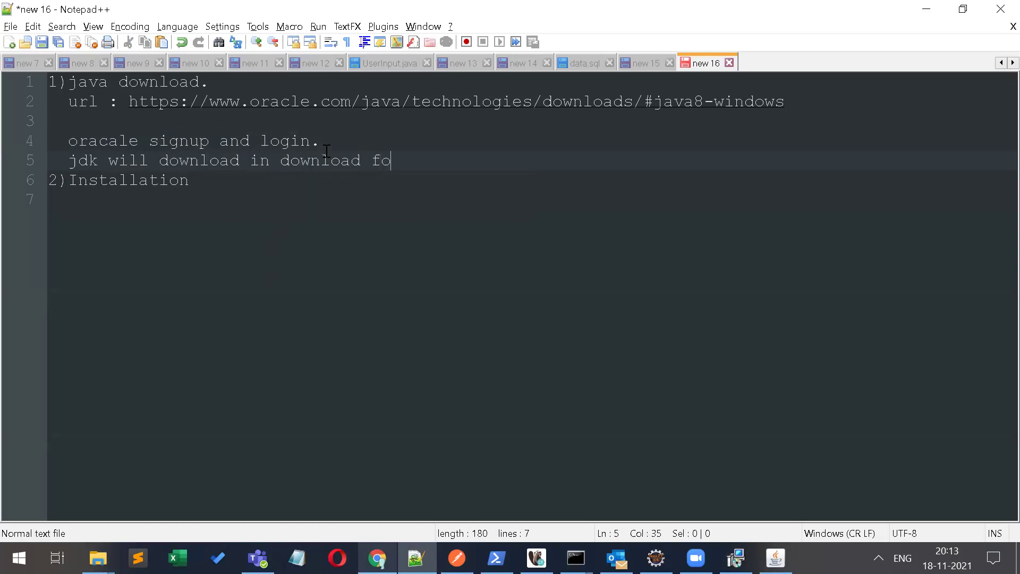
type("lder.")
key("Return")
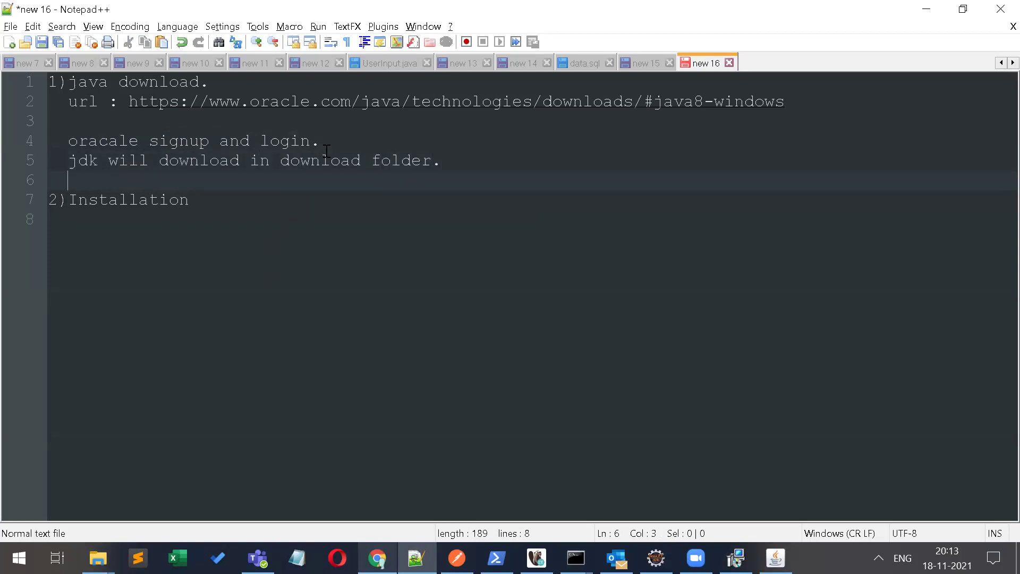
Step: List '->open jdk.' and '->Next' as steps under 2)Installation
left_click(183, 200)
key("Return")
key("Return")
type("open")
key("BackSpace")
key("BackSpace")
key("BackSpace")
key("BackSpace")
key("BackSpace")
key("BackSpace")
key("BackSpace")
type("->open jdk")
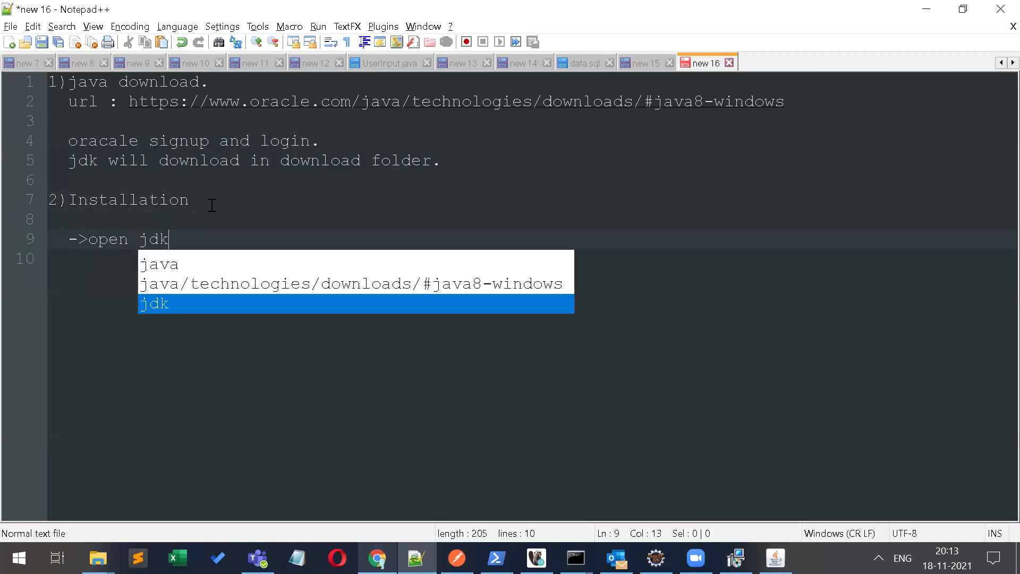
type(".")
key("Return")
type("-")
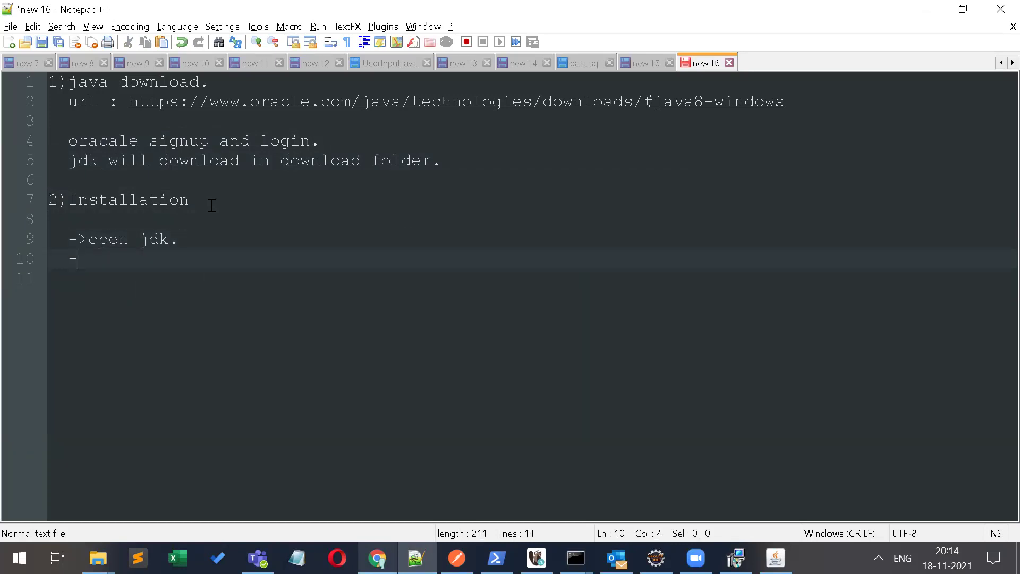
type(">Next")
Step: Start installing the JRE into C:\Program Files (x86)\Java\jre1.8.0_311, then resume the notes
left_click(776, 558)
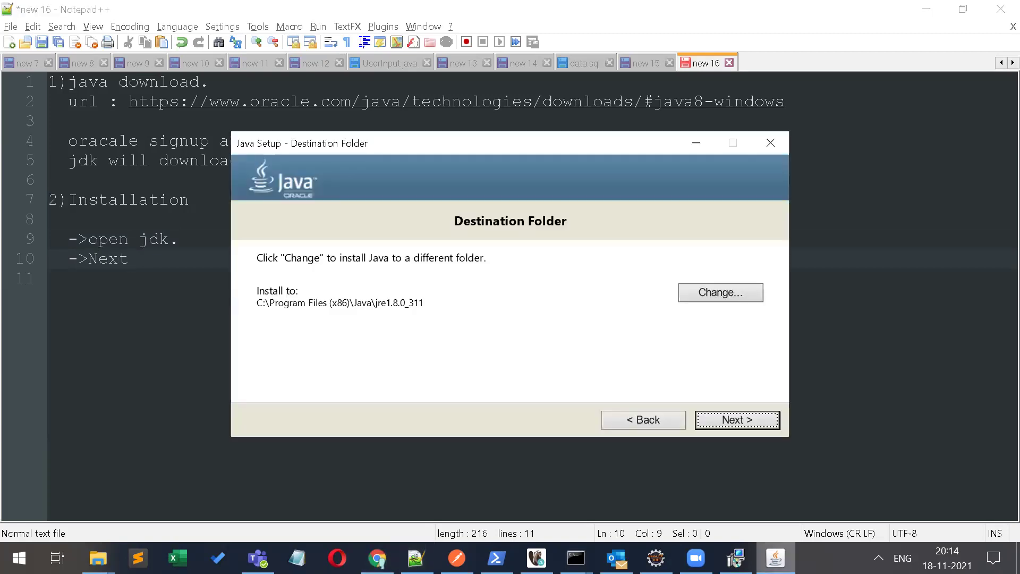
left_click(736, 557)
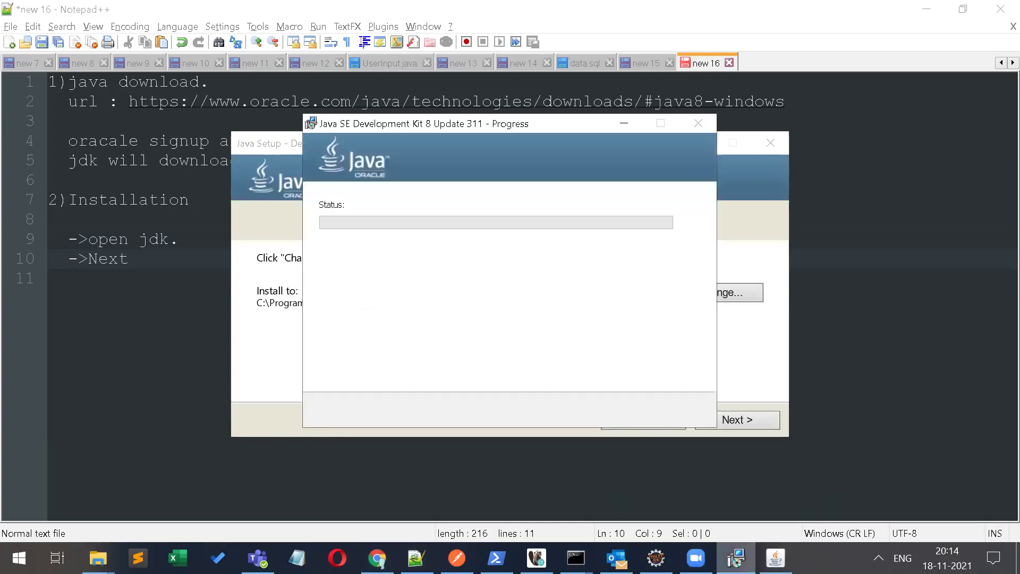
left_click(744, 362)
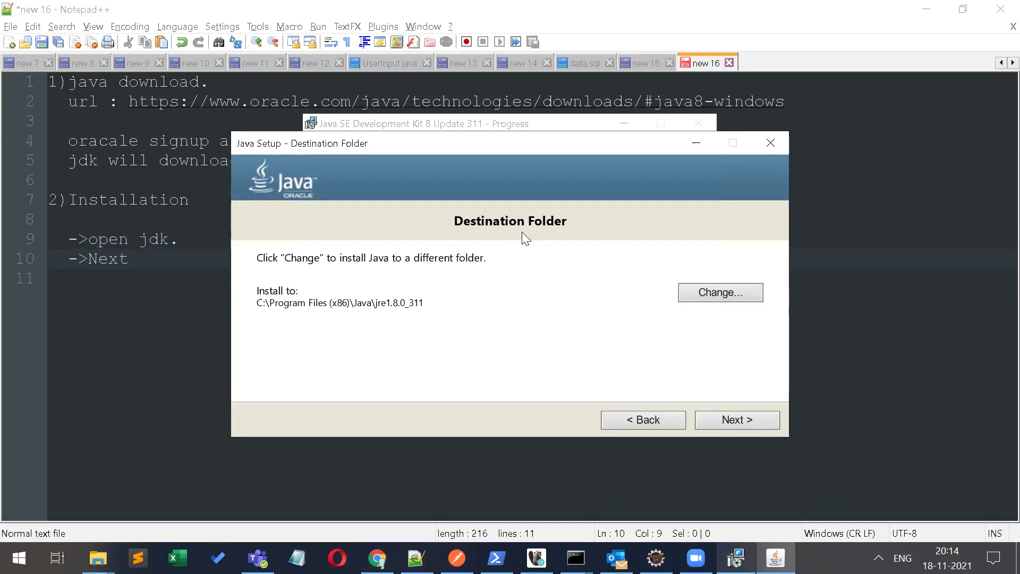
key("Return")
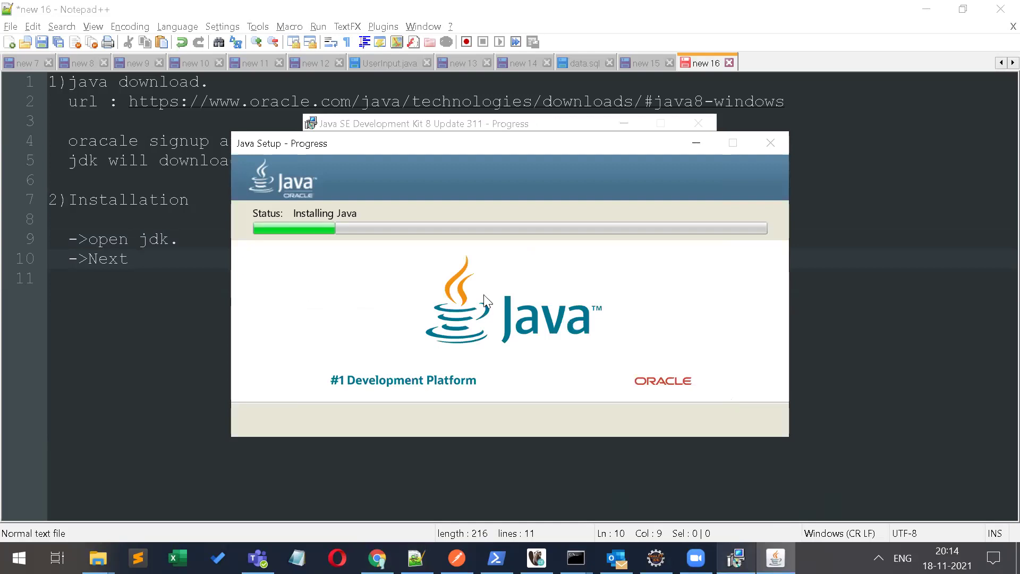
left_click(151, 258)
key("Return")
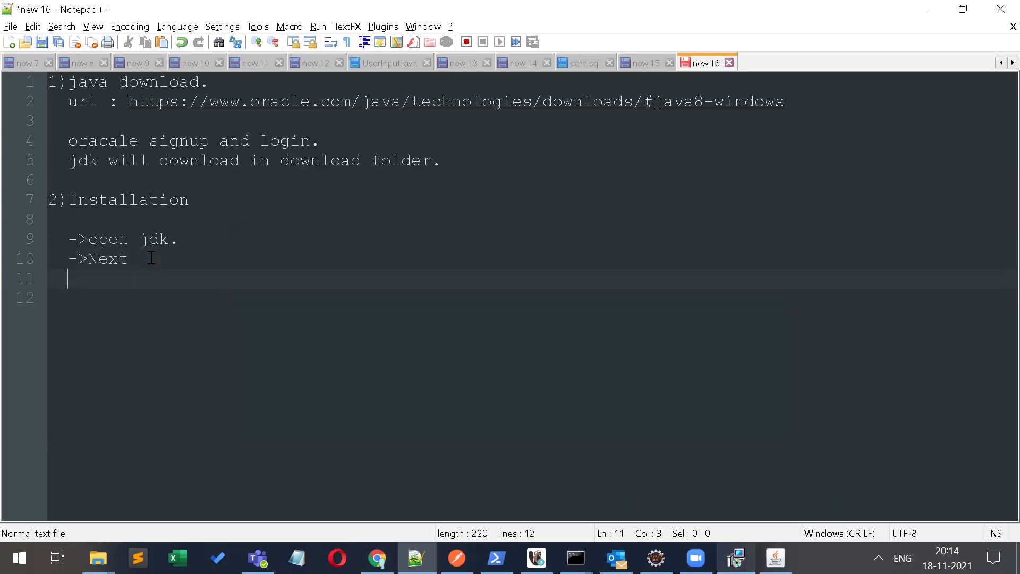
Step: Add a '->Next.' line to the notes and end line 10 with a period
type("->Next.")
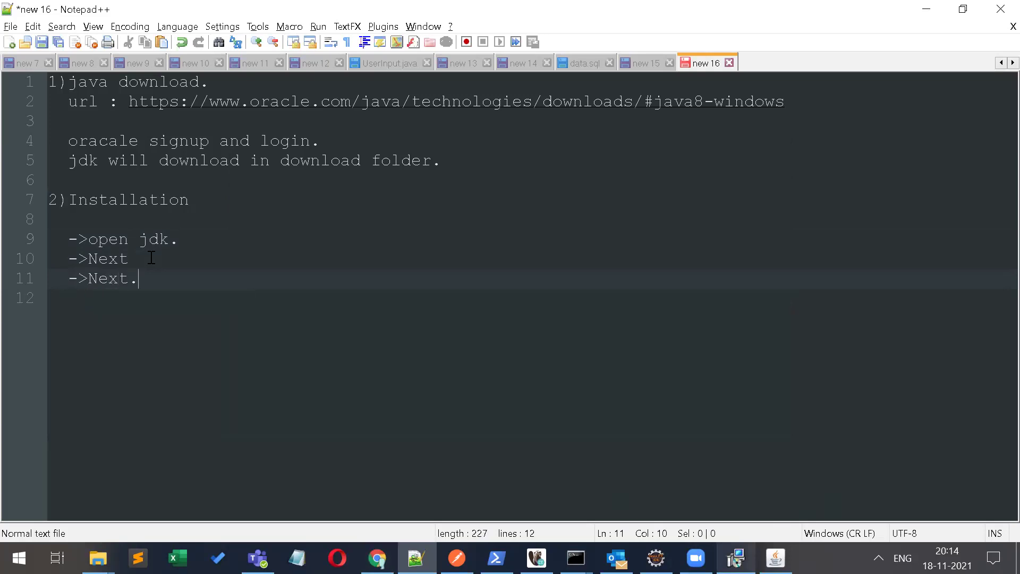
left_click(152, 259)
type(".")
key("Down")
Step: Start a new '3)Configure' section heading on line 13 of the notes
key("Return")
key("Return")
key("BackSpace")
key("BackSpace")
type("30")
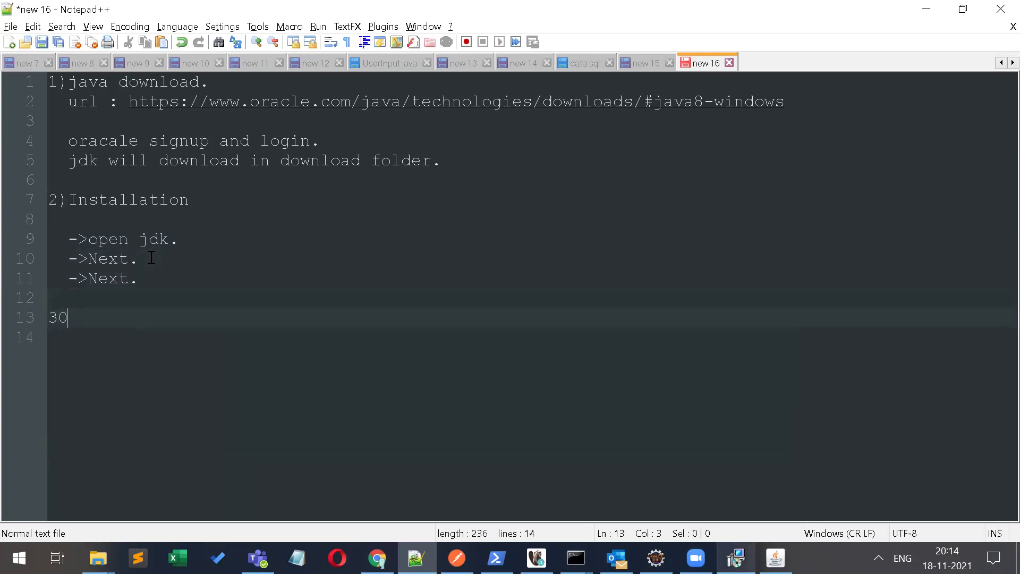
key("BackSpace")
type(")Configure")
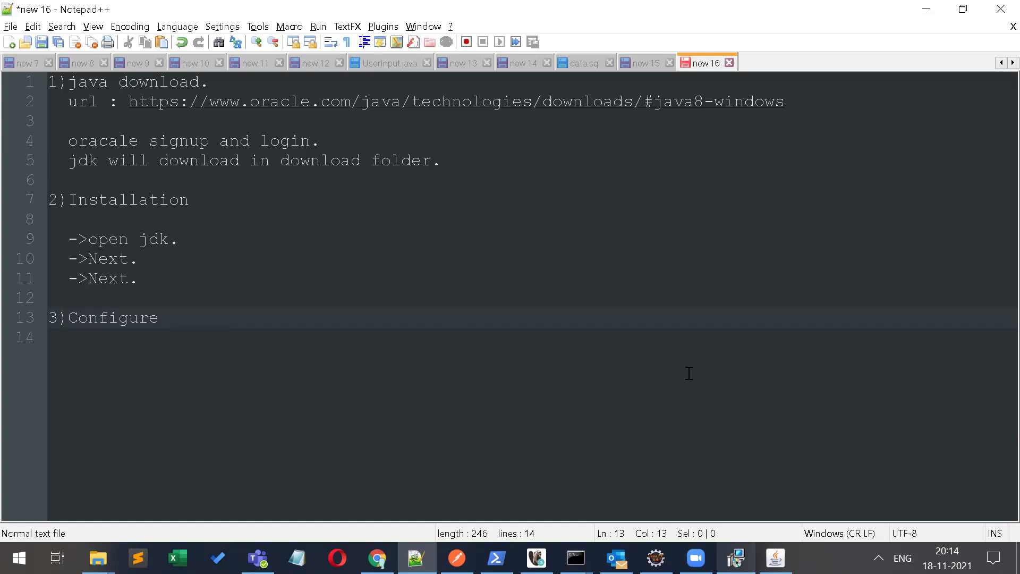
left_click(776, 557)
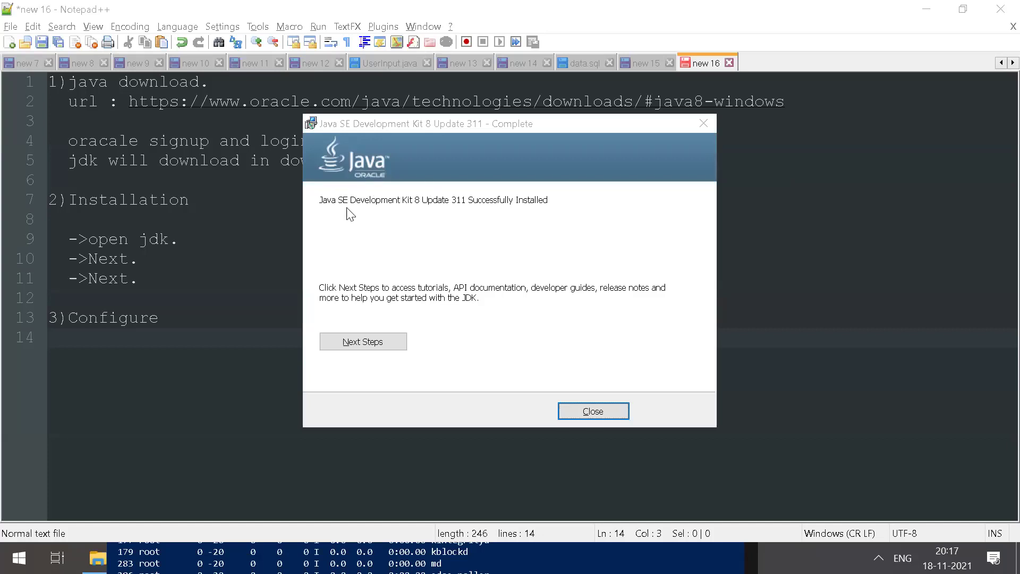
Step: Close the finished JDK installer and confirm Program Files (x86)\Java holds jdk1.8.0_311 and jre1.8.0_311
left_click(593, 411)
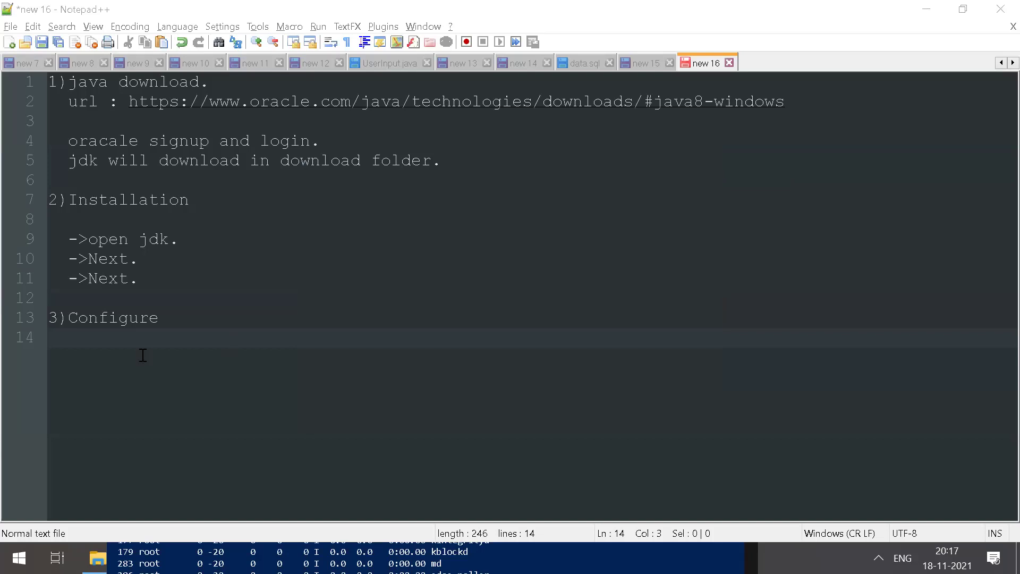
left_click(127, 353)
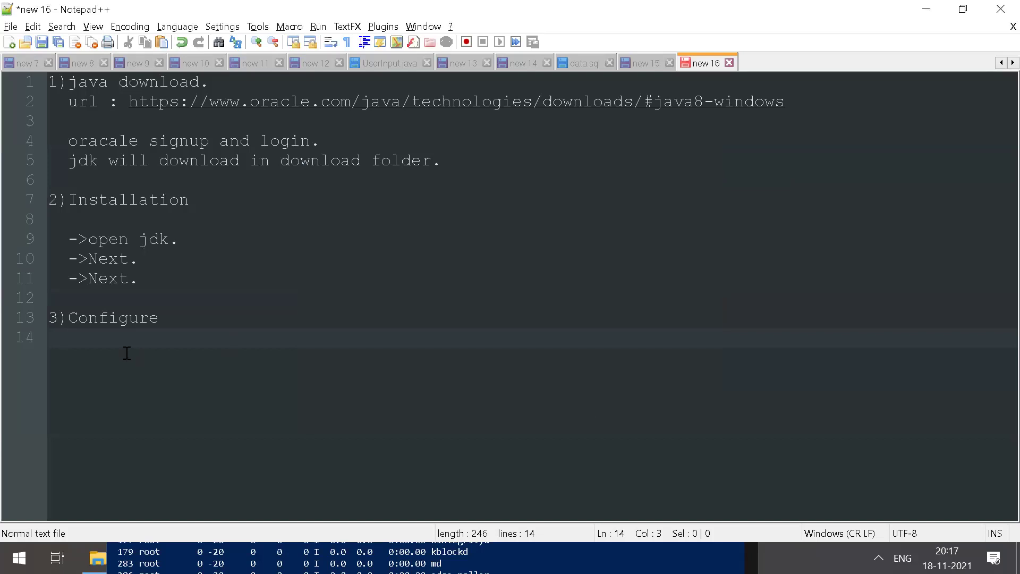
key("super+e")
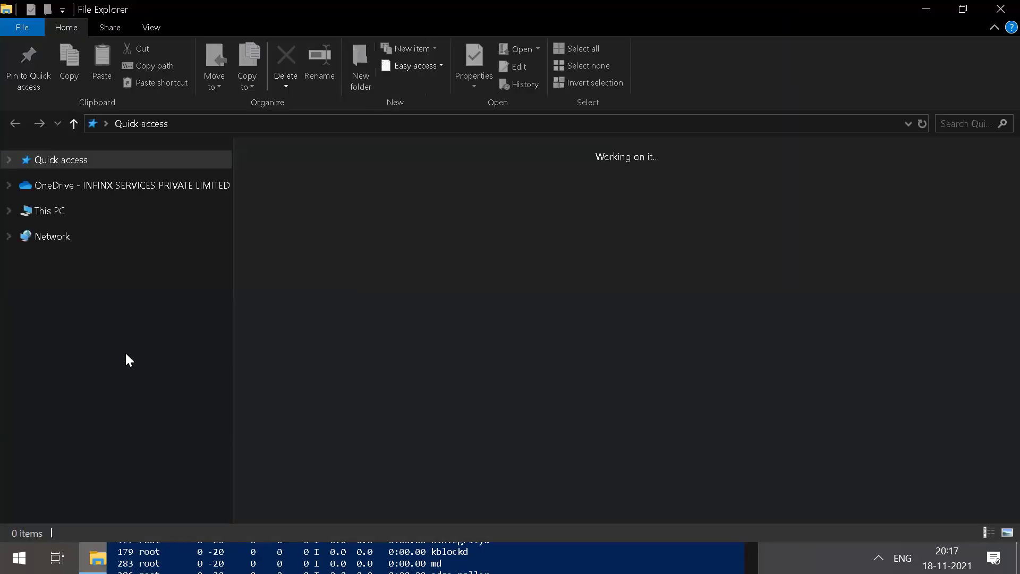
left_click(67, 211)
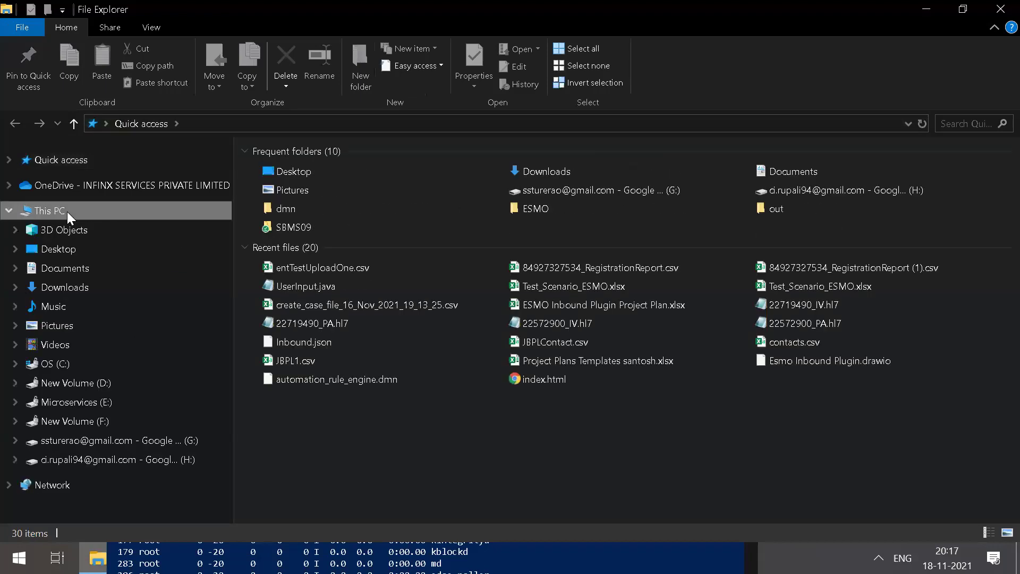
left_click(51, 364)
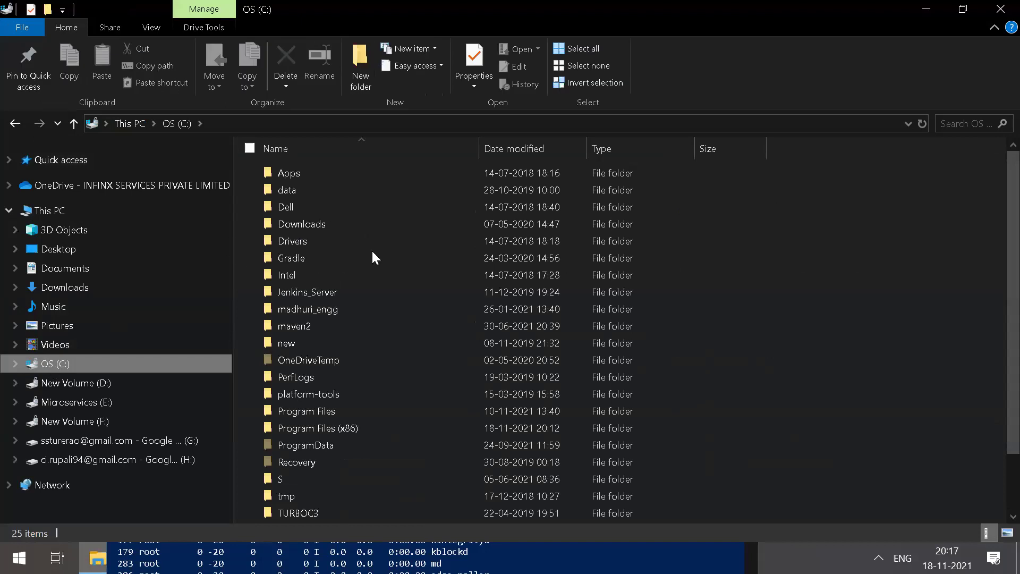
double_click(295, 427)
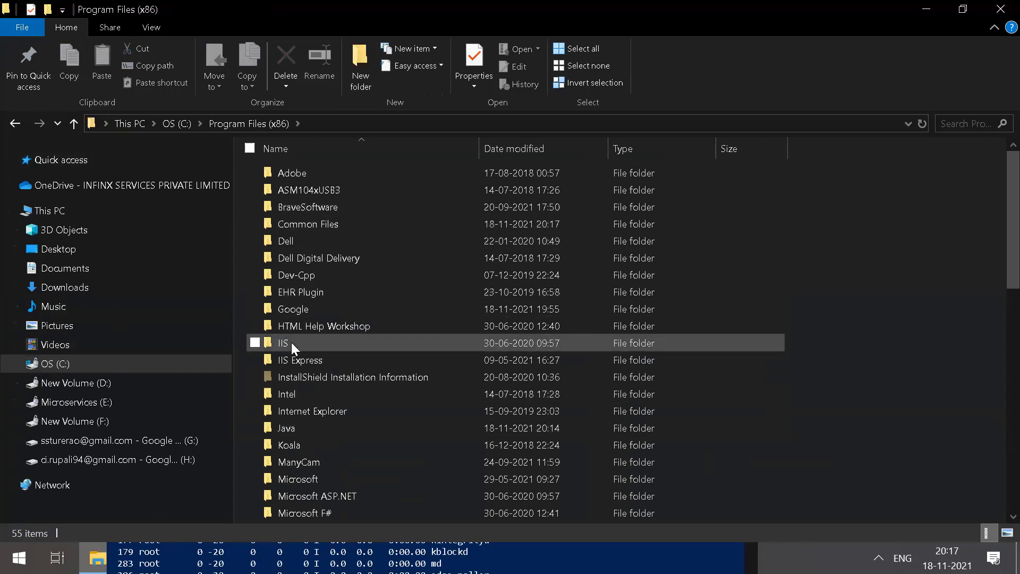
double_click(289, 432)
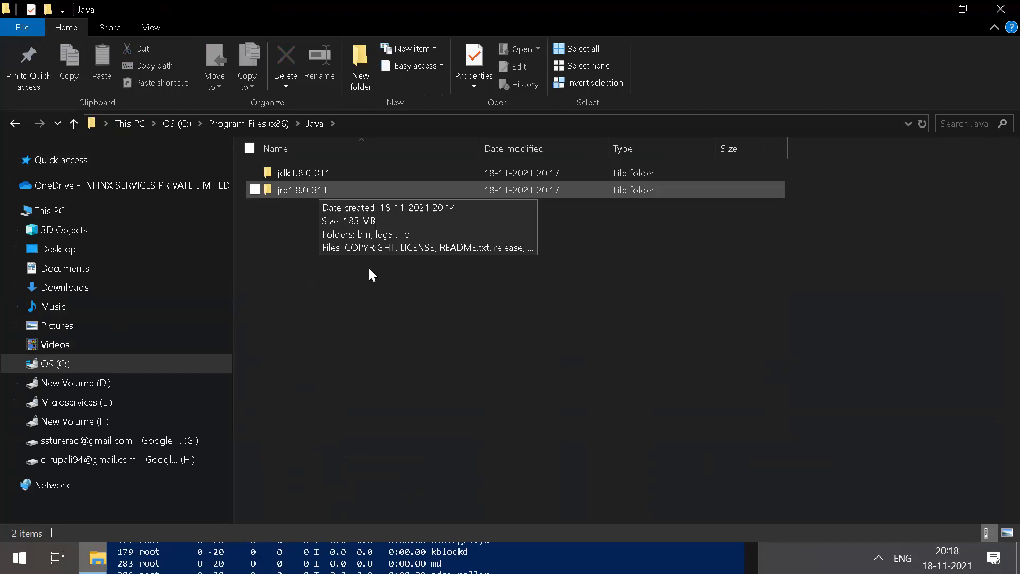
key("alt+Up")
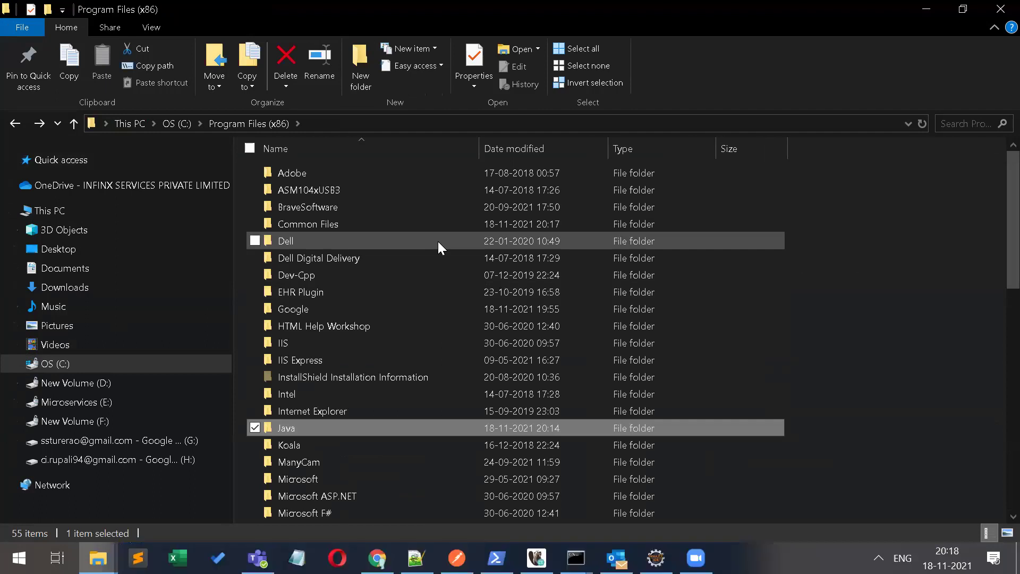
Step: Open Command Prompt through the Run dialog using cmd
key("super")
type("run")
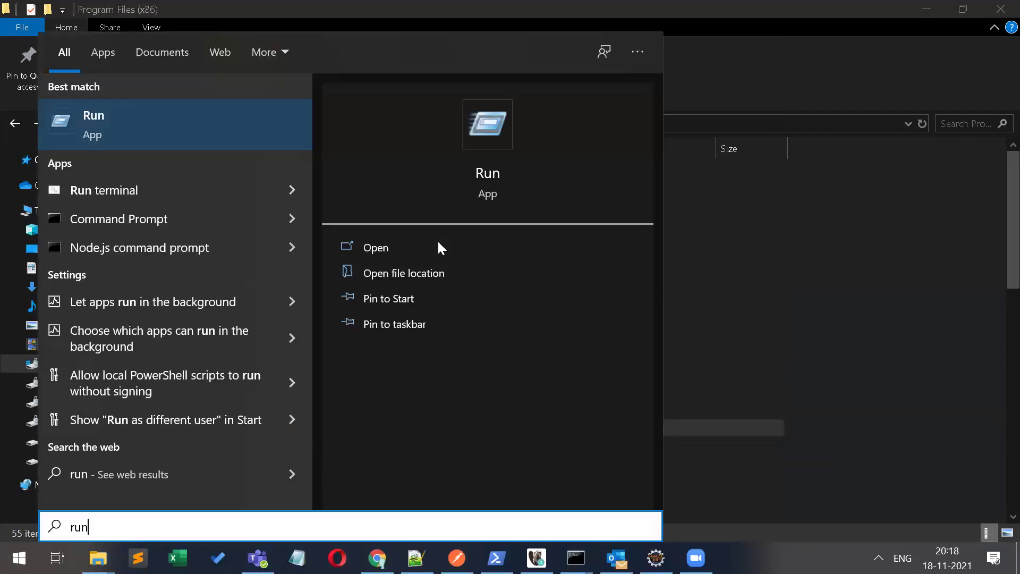
key("BackSpace")
key("BackSpace")
key("BackSpace")
key("Escape")
key("super")
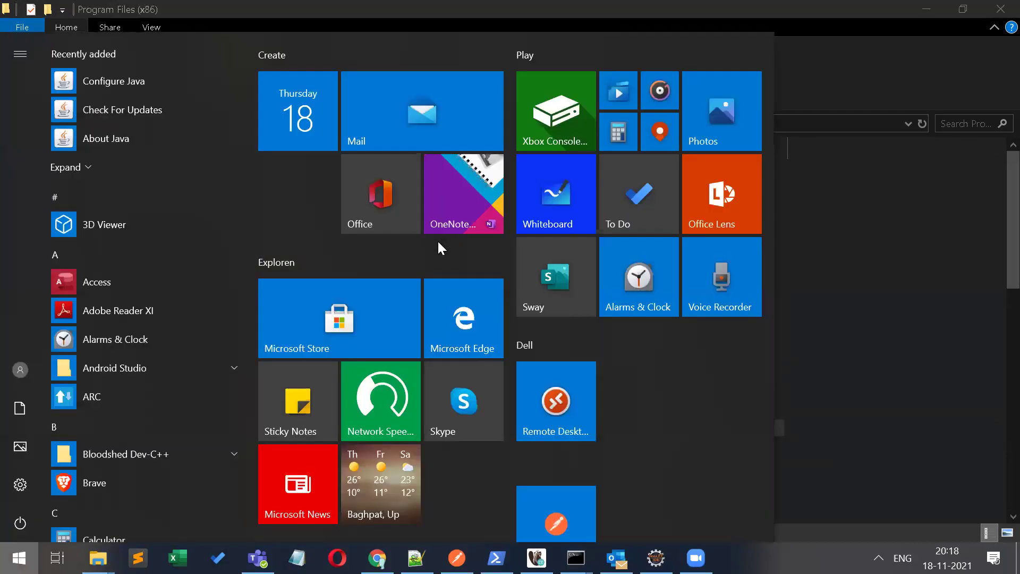
type("run")
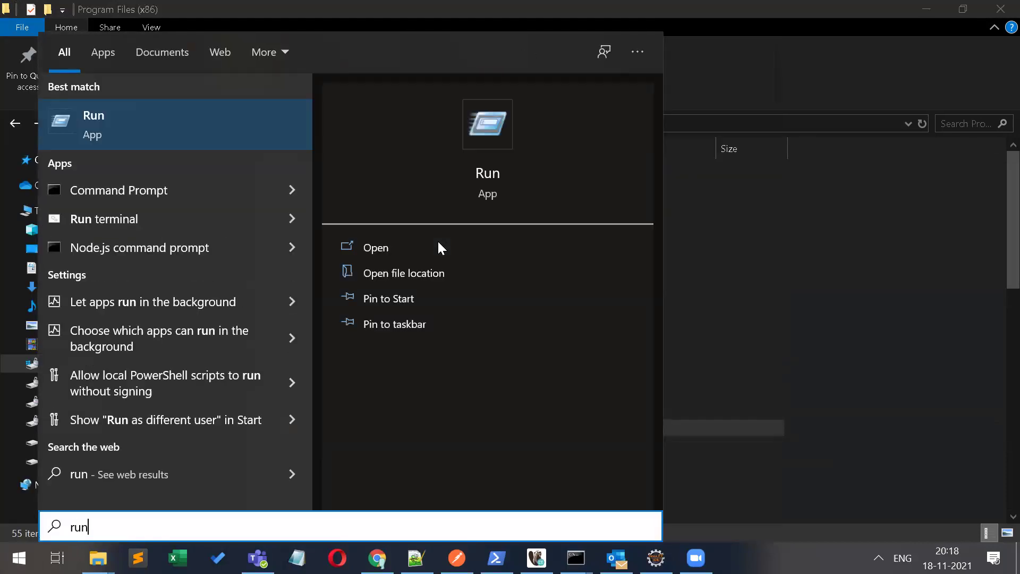
key("Return")
type("cmd")
key("Return")
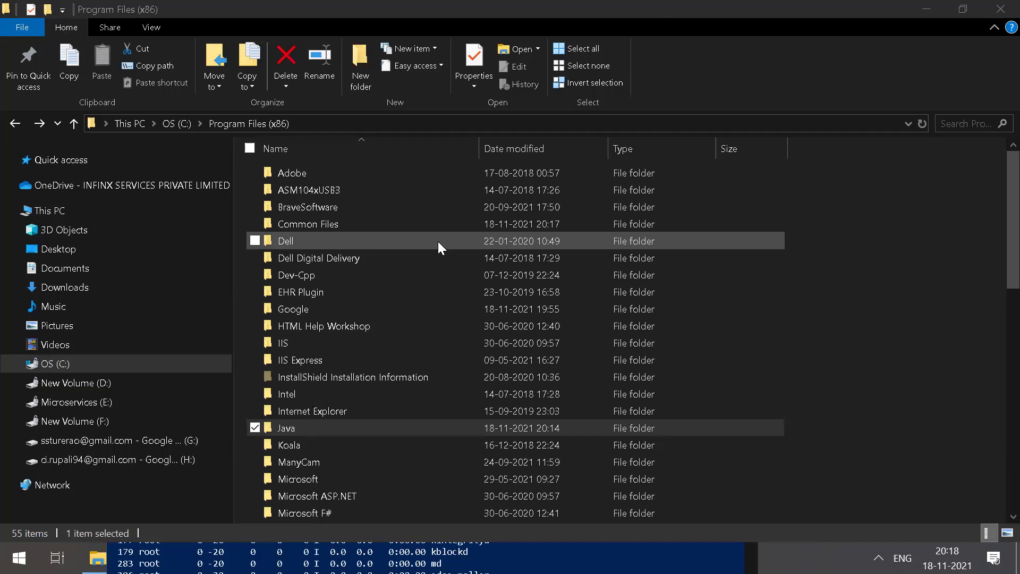
Step: Run java and look through its printed usage options
type("java")
key("Return")
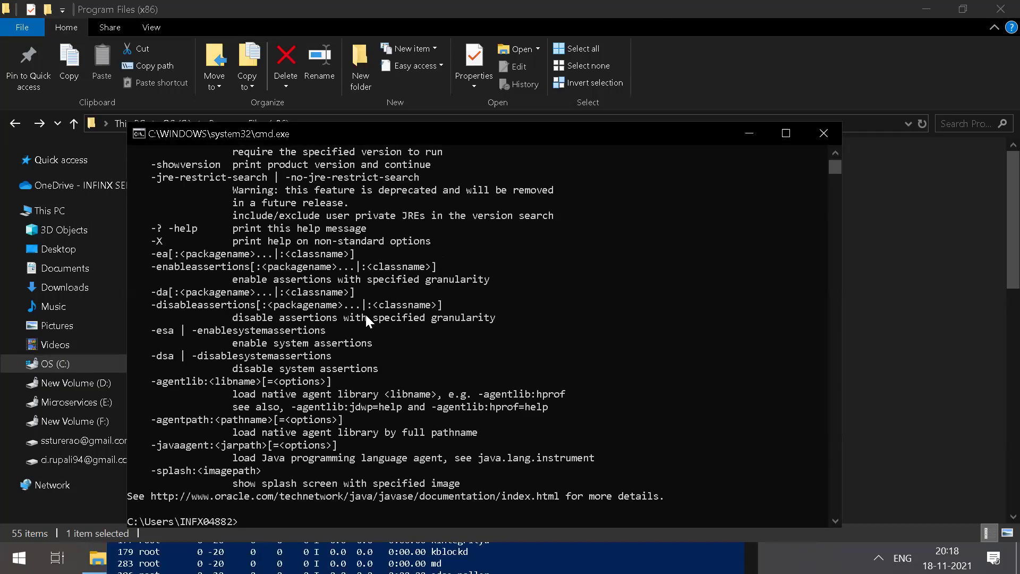
scroll(365, 313, "up", 6)
scroll(365, 314, "up", 2)
scroll(366, 315, "down", 17)
scroll(365, 313, "up", 7)
scroll(365, 315, "up", 3)
scroll(365, 313, "down", 9)
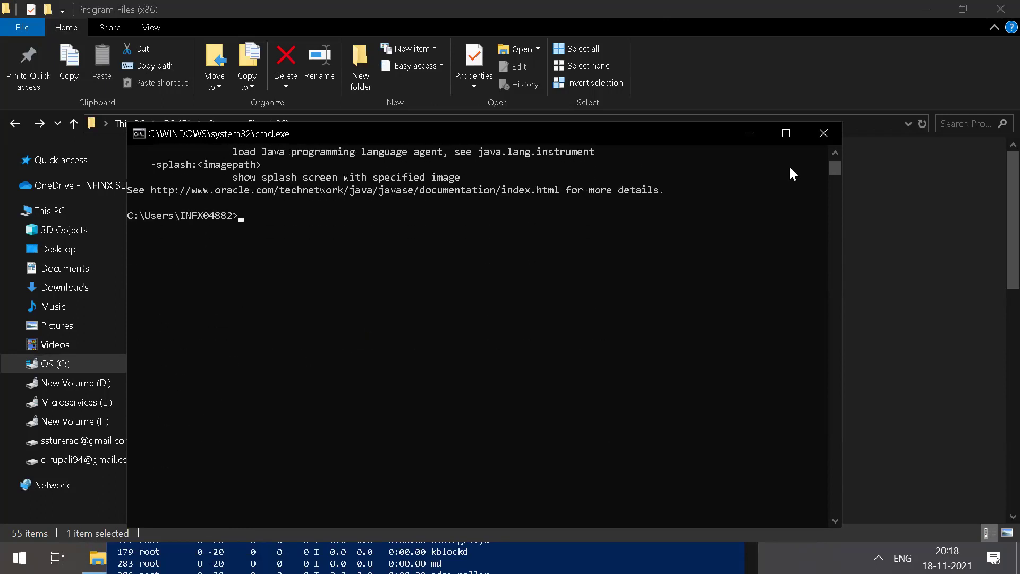
scroll(499, 255, "up", 10)
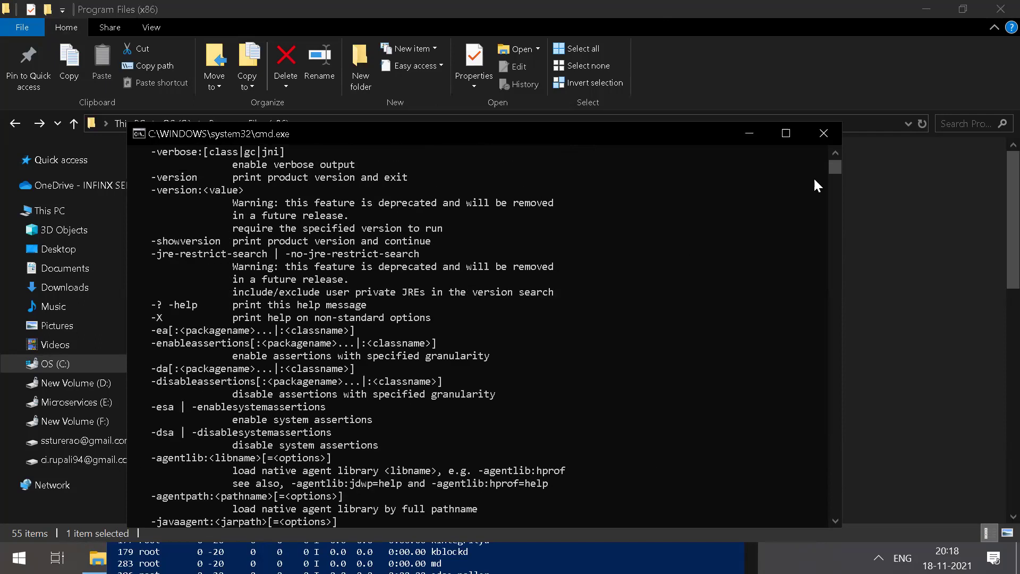
Step: Close Command Prompt and open the Java\jdk1.8.0_311\bin folder in File Explorer
left_click(822, 133)
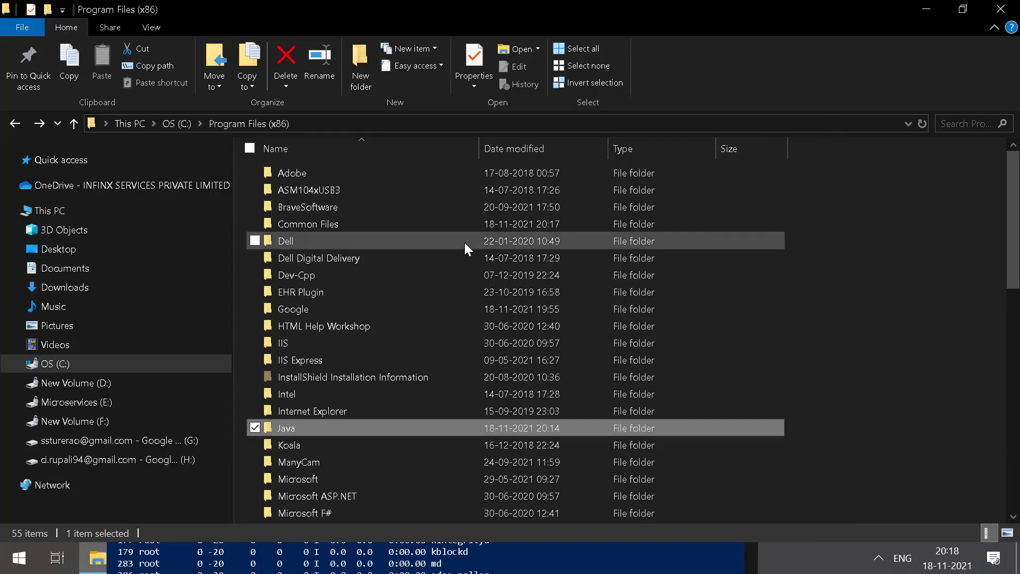
double_click(278, 427)
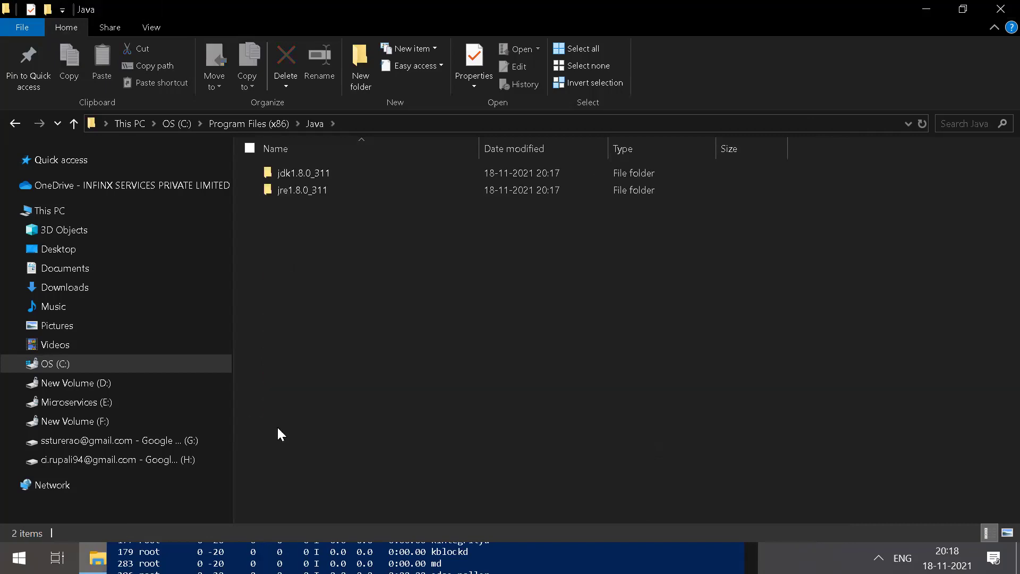
left_click(335, 173)
double_click(334, 172)
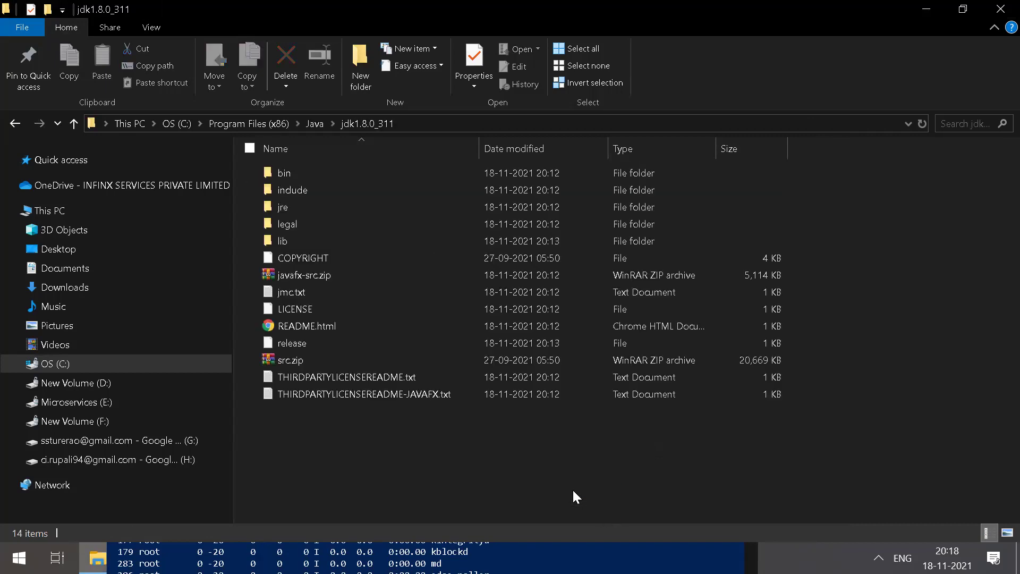
left_click(305, 169)
double_click(315, 163)
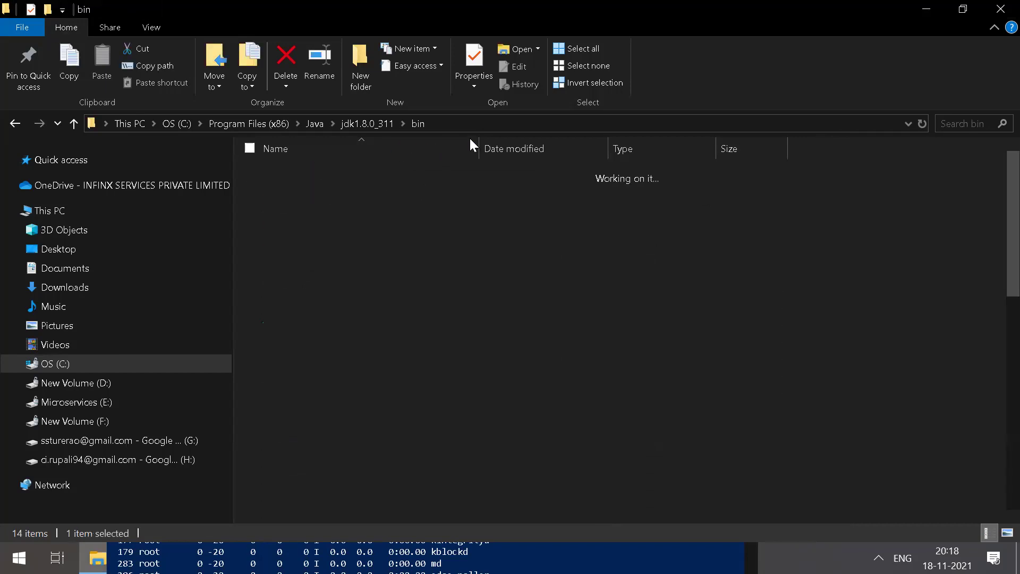
Step: Copy the path C:\Program Files (x86)\Java\jdk1.8.0_311\bin from the address bar
left_click(499, 123)
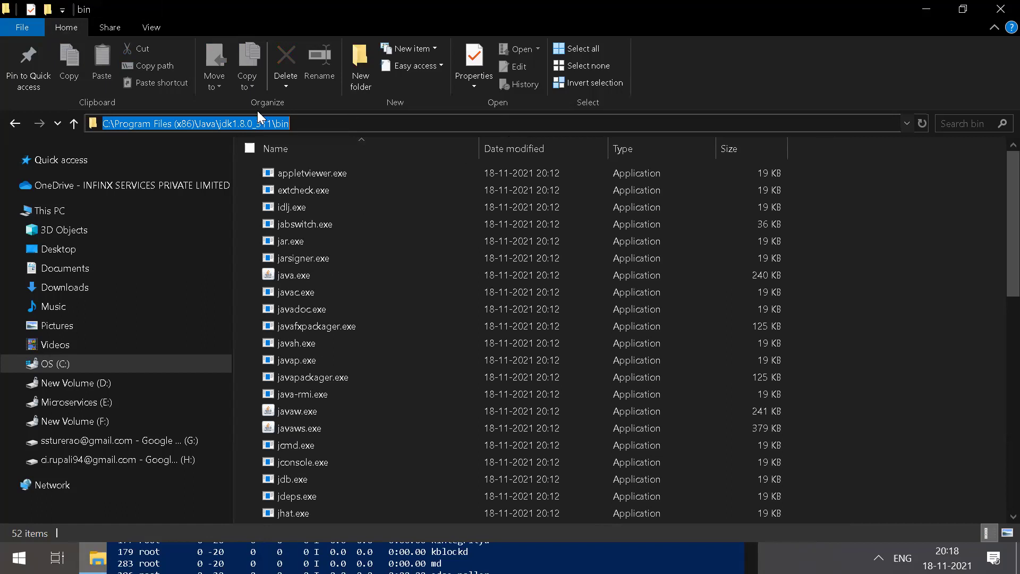
left_click(331, 124)
key("ctrl+shift+Left")
key("ctrl+shift+Left")
key("shift+Home")
right_click(257, 122)
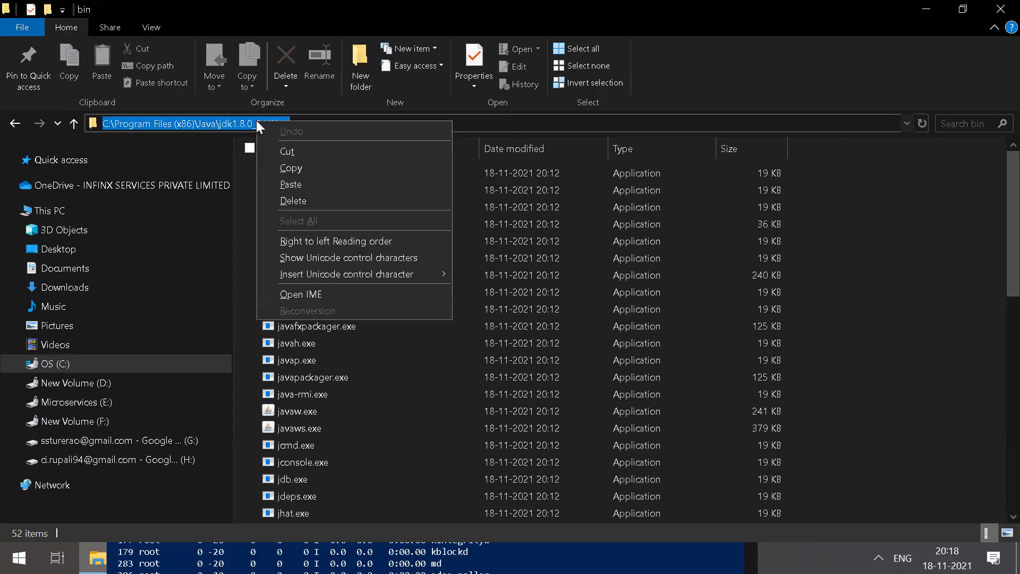
left_click(326, 169)
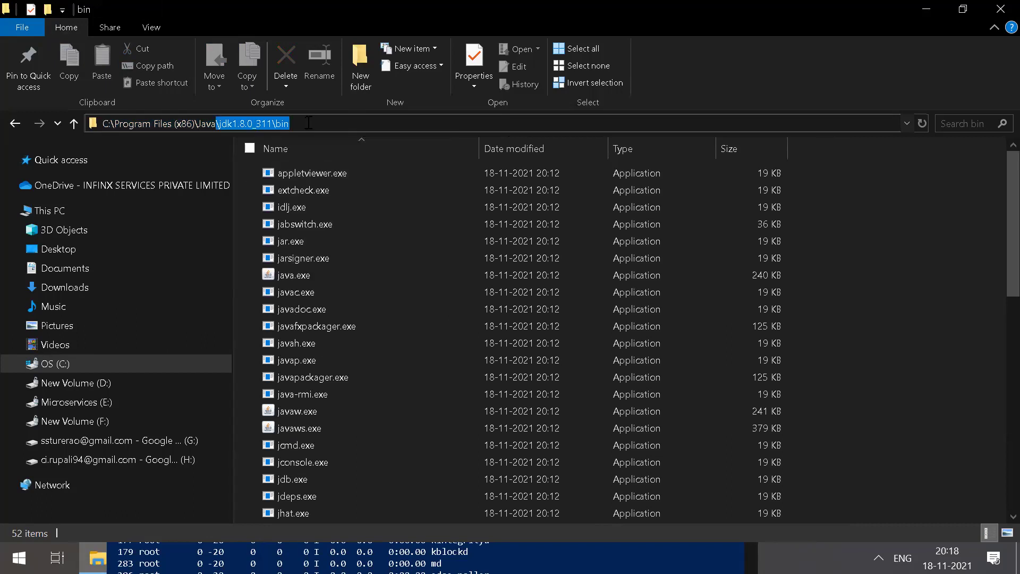
key("ctrl+a")
key("BackSpace")
key("ctrl+z")
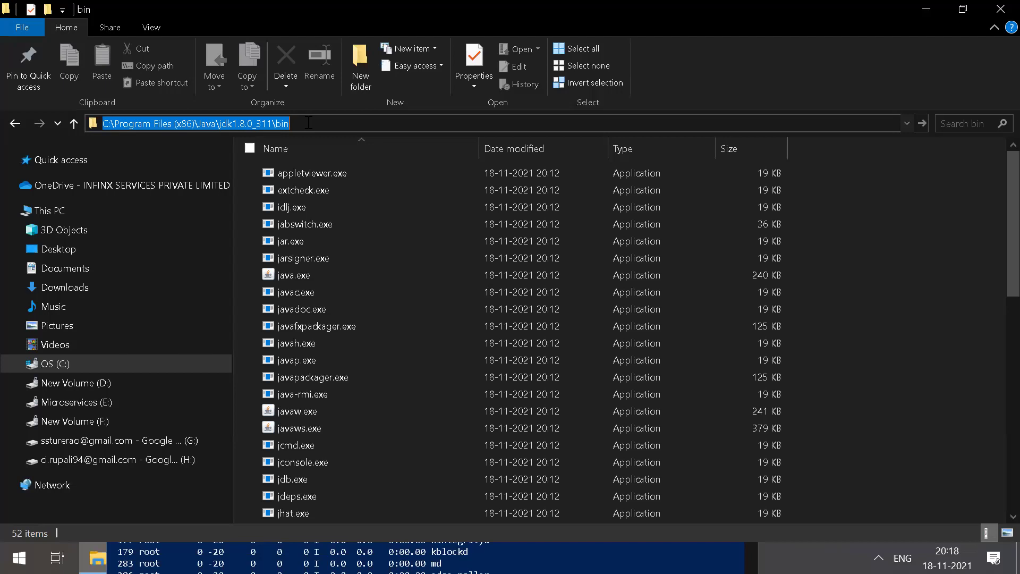
right_click(268, 123)
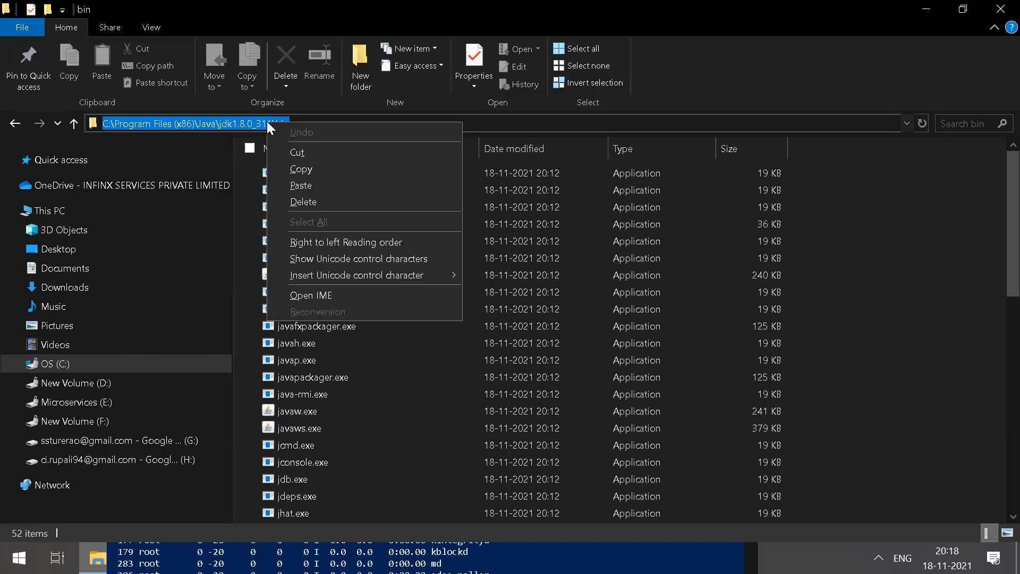
left_click(314, 169)
key("End")
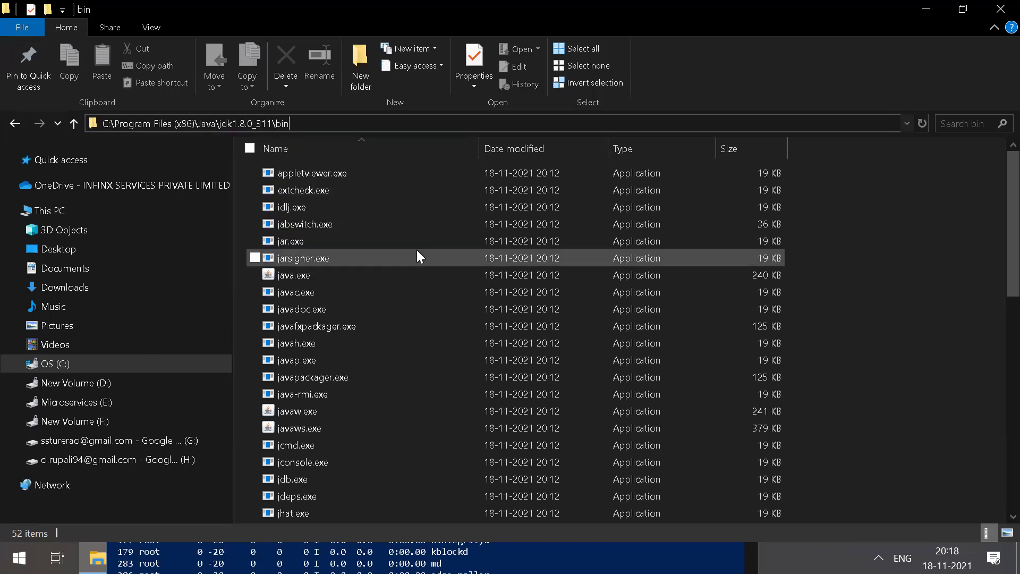
left_click(419, 258)
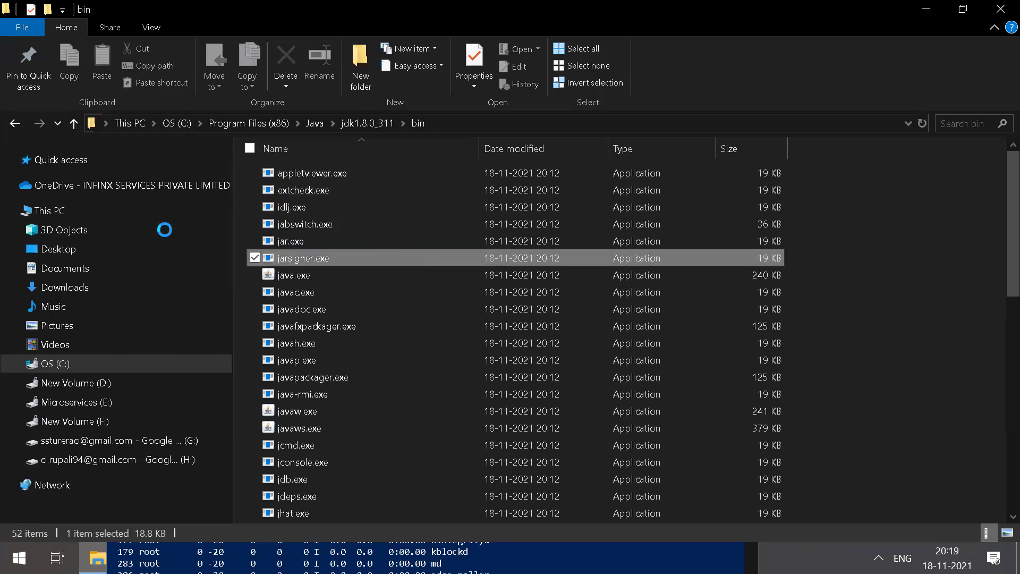
Step: Open This PC's Properties and go to Advanced system settings
left_click(54, 211)
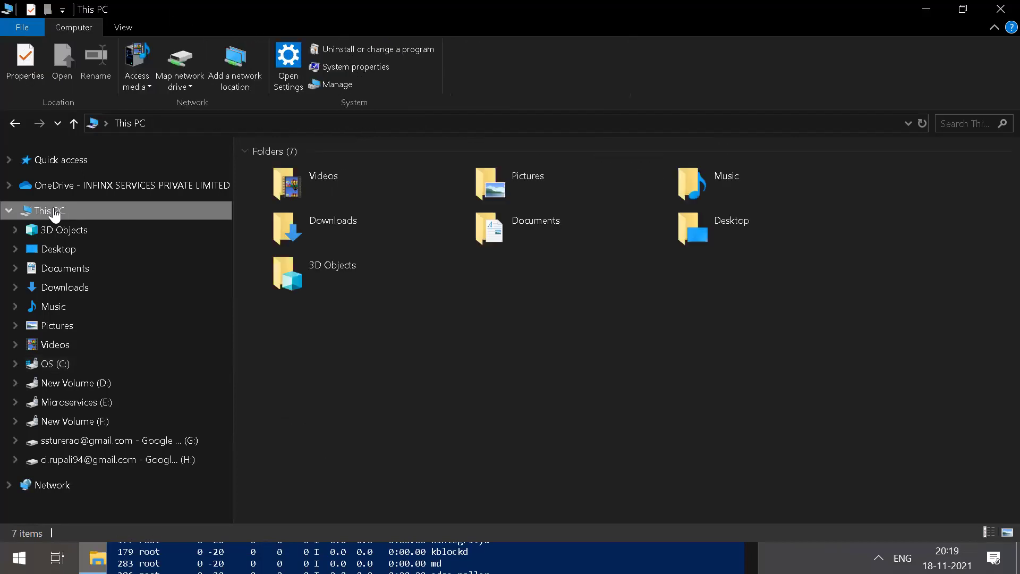
right_click(54, 210)
key("Escape")
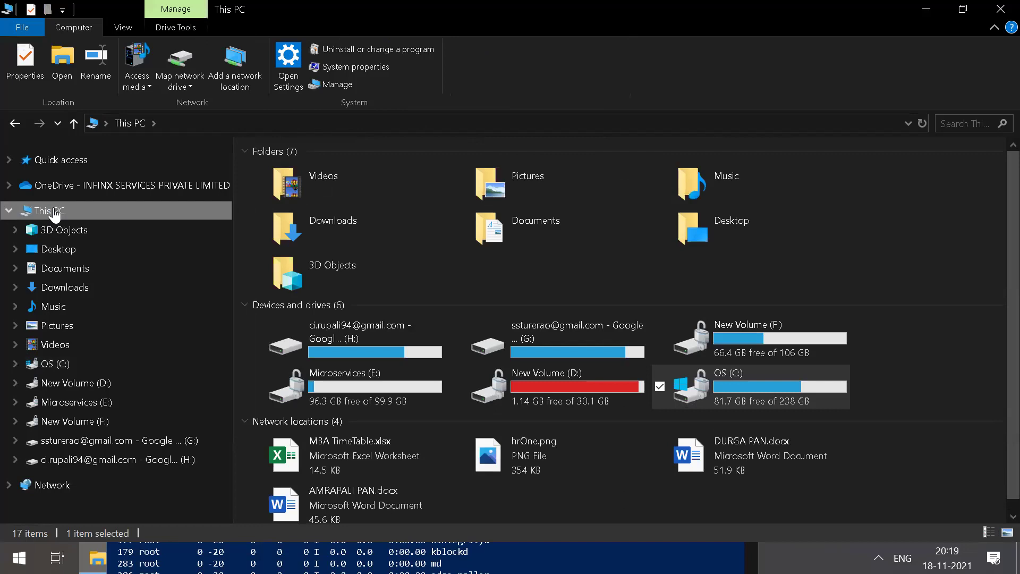
right_click(55, 213)
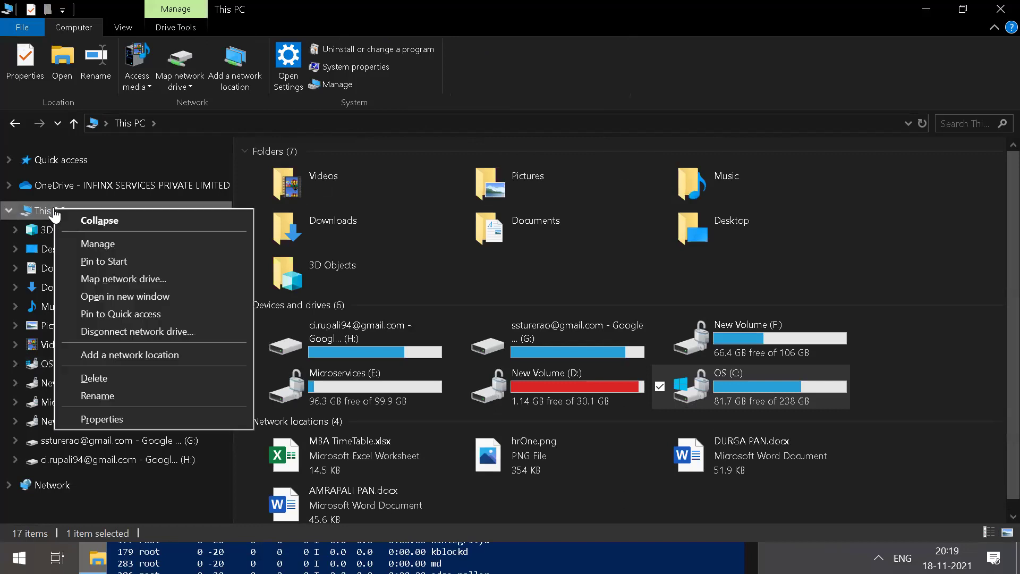
left_click(119, 419)
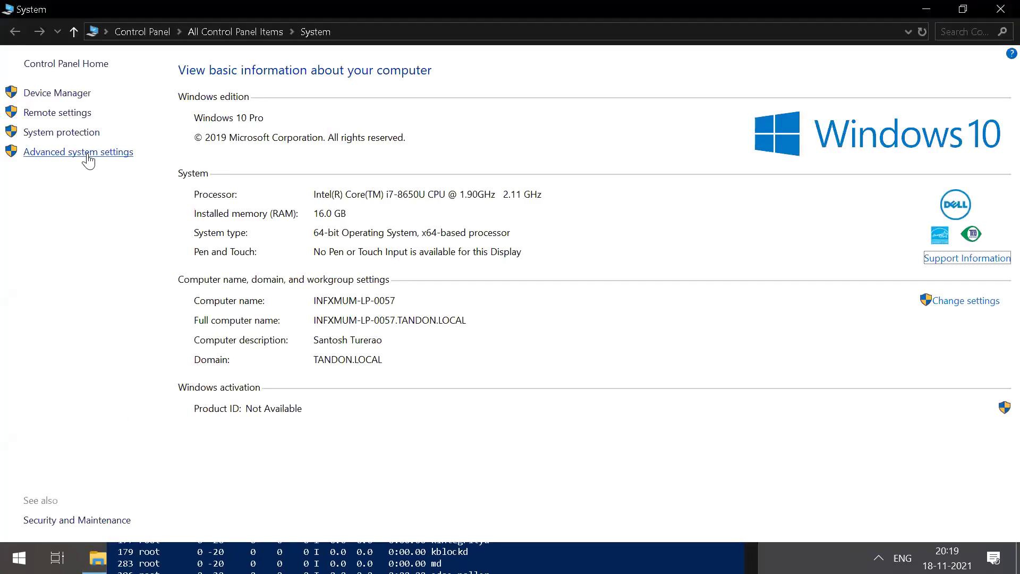
left_click(88, 154)
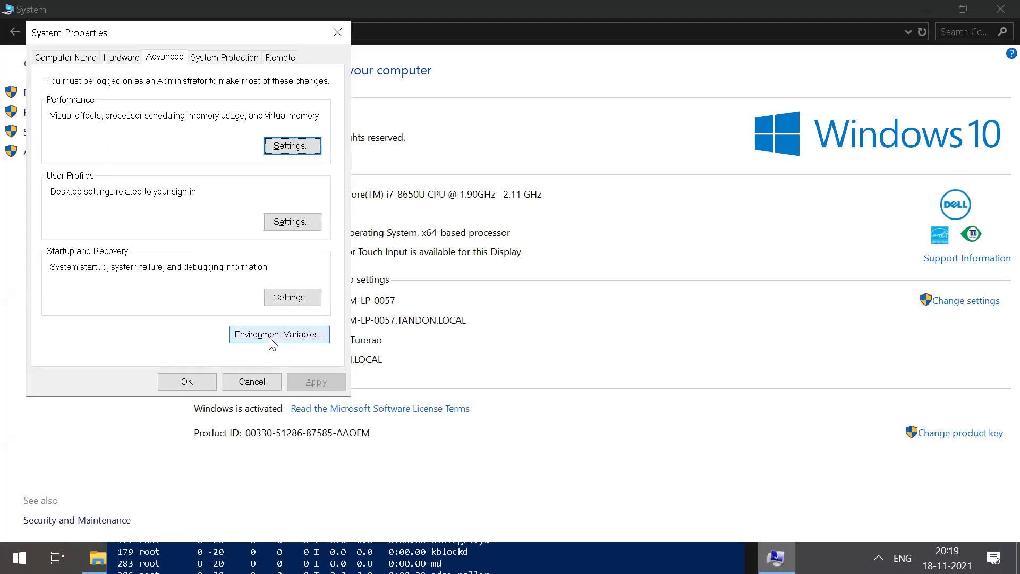
Step: Add user variable JAVA_HOME2 with the pasted JDK bin path as its value
left_click(270, 339)
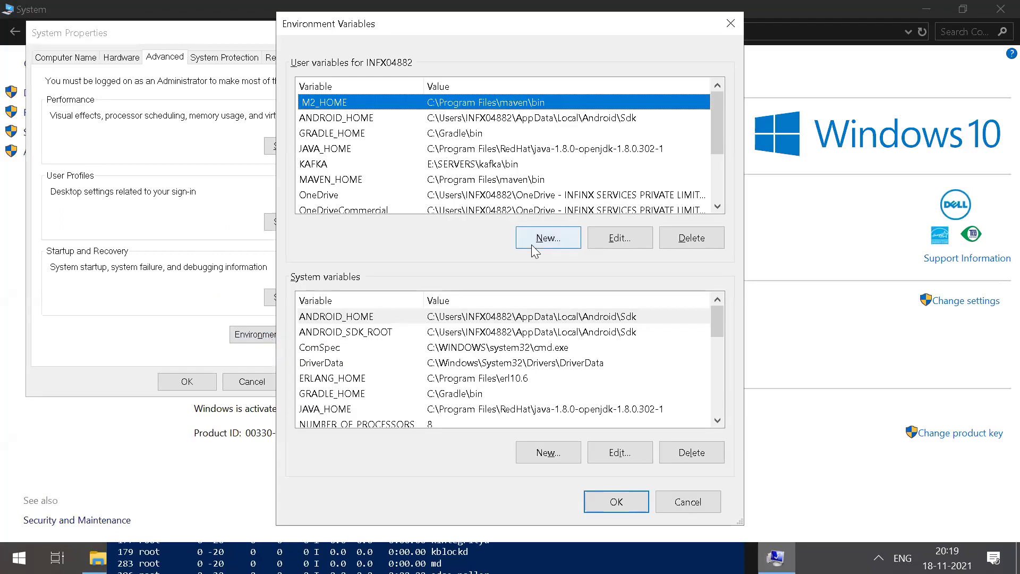
left_click(550, 240)
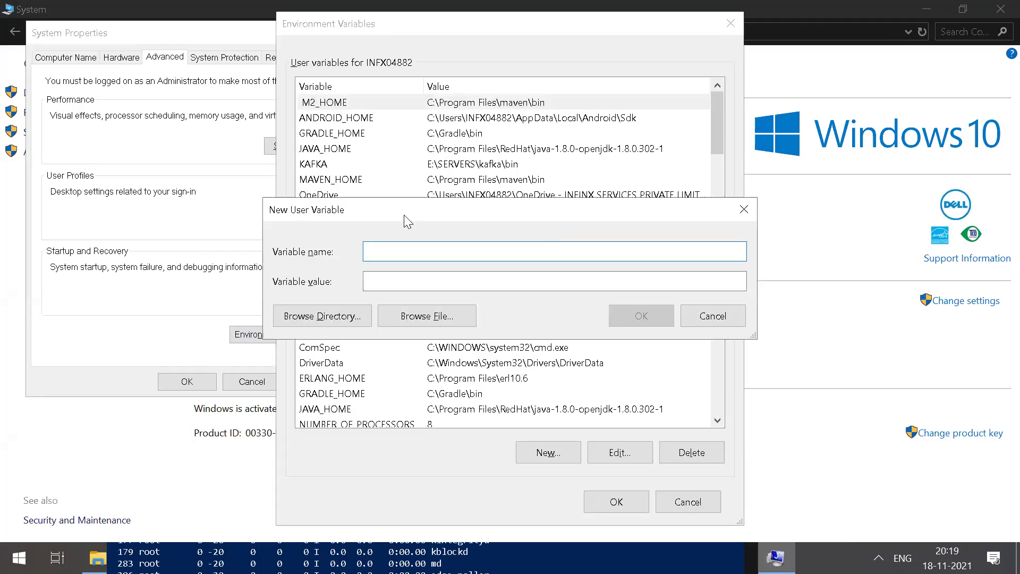
type("JAVA_HOME2")
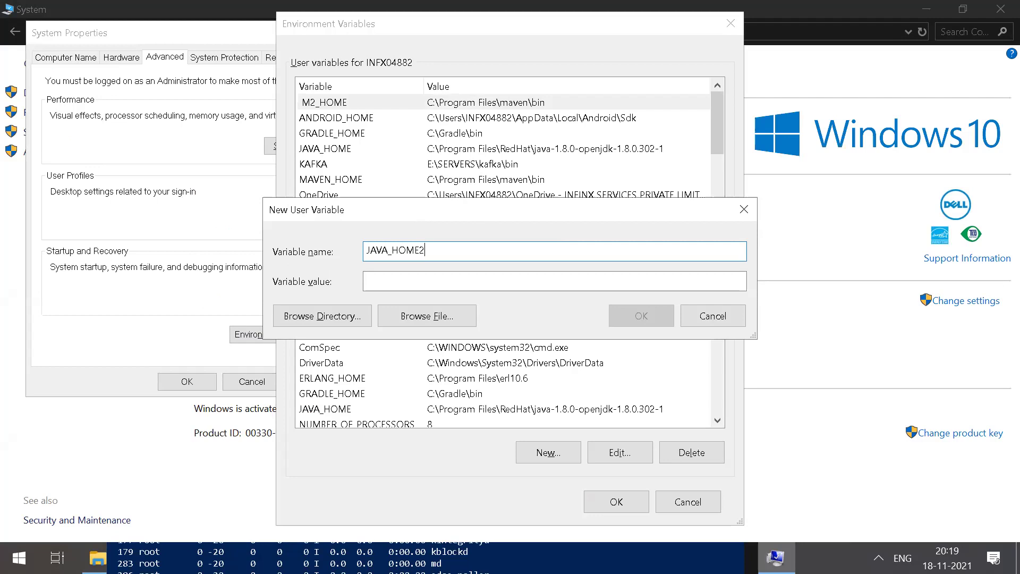
left_click(385, 283)
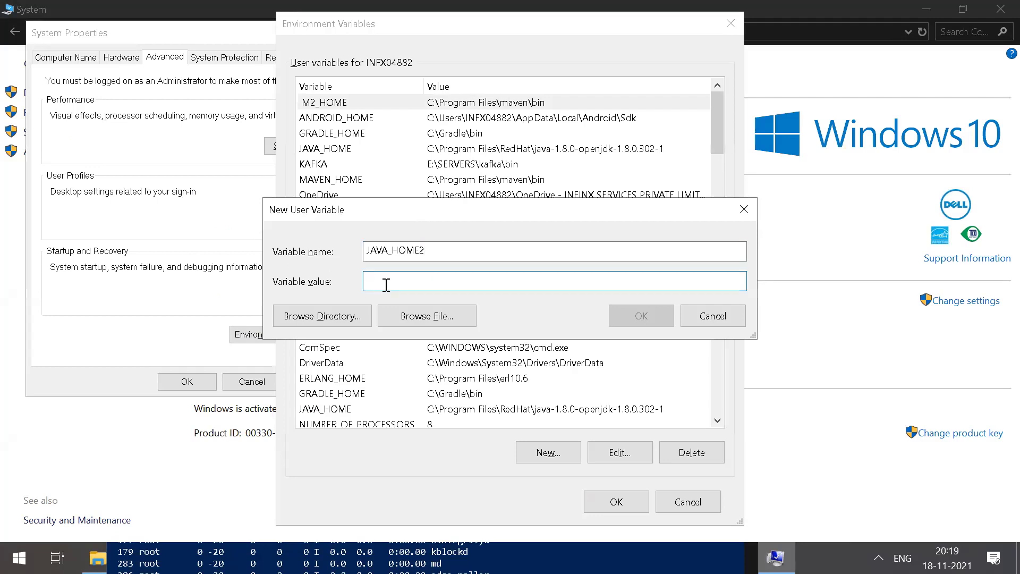
key("ctrl+v")
left_click(641, 318)
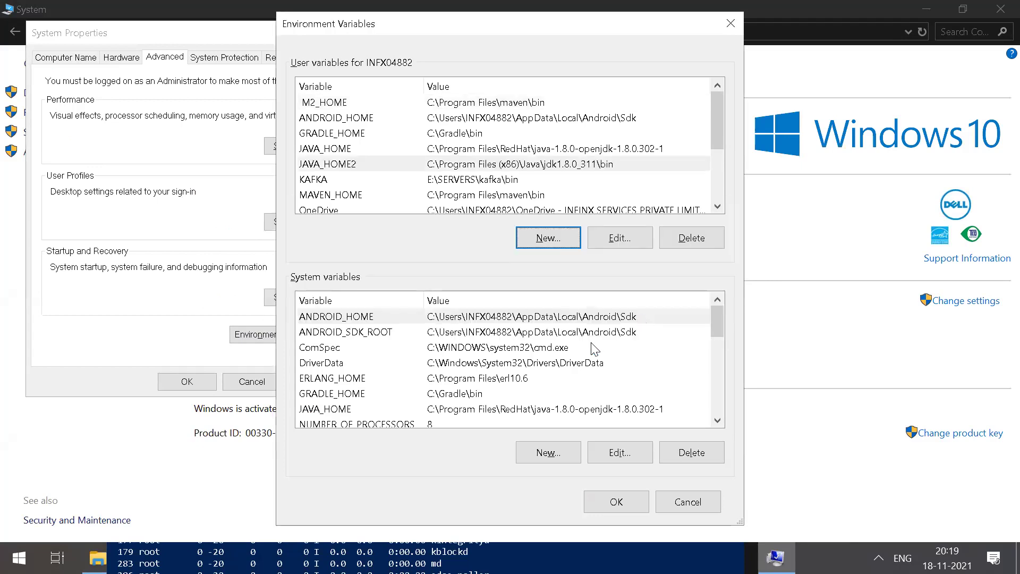
left_click(326, 350)
key("p")
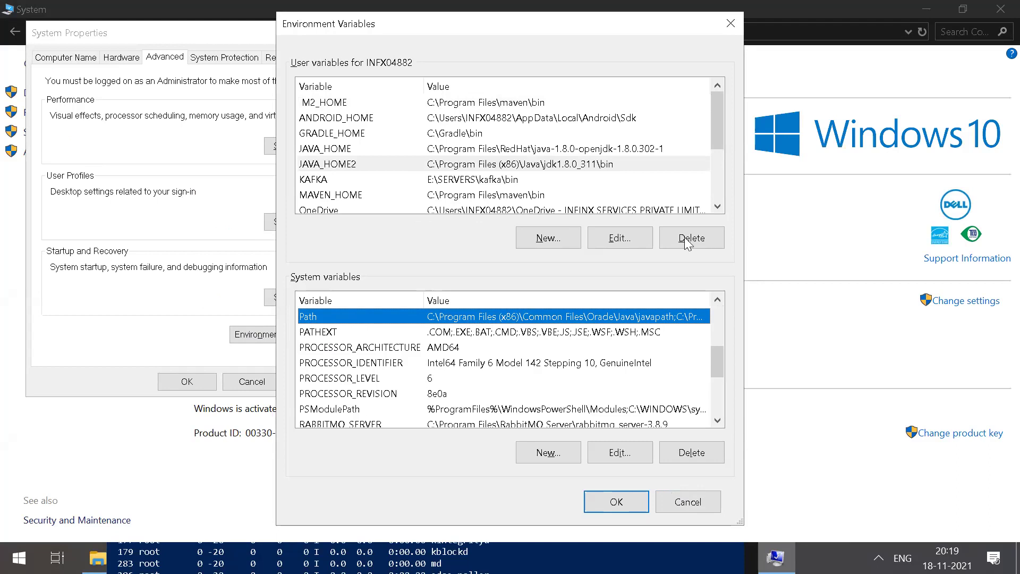
Step: Append C:\Program Files (x86)\Java\jdk1.8.0_311\bin to the system Path and confirm all dialogs
left_click(619, 454)
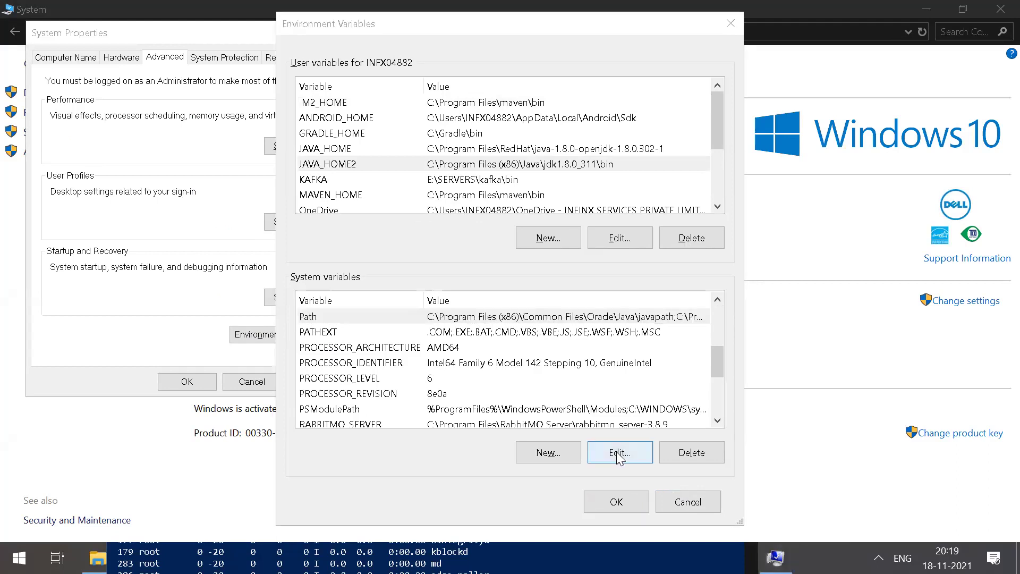
left_click(413, 318)
left_click(610, 449)
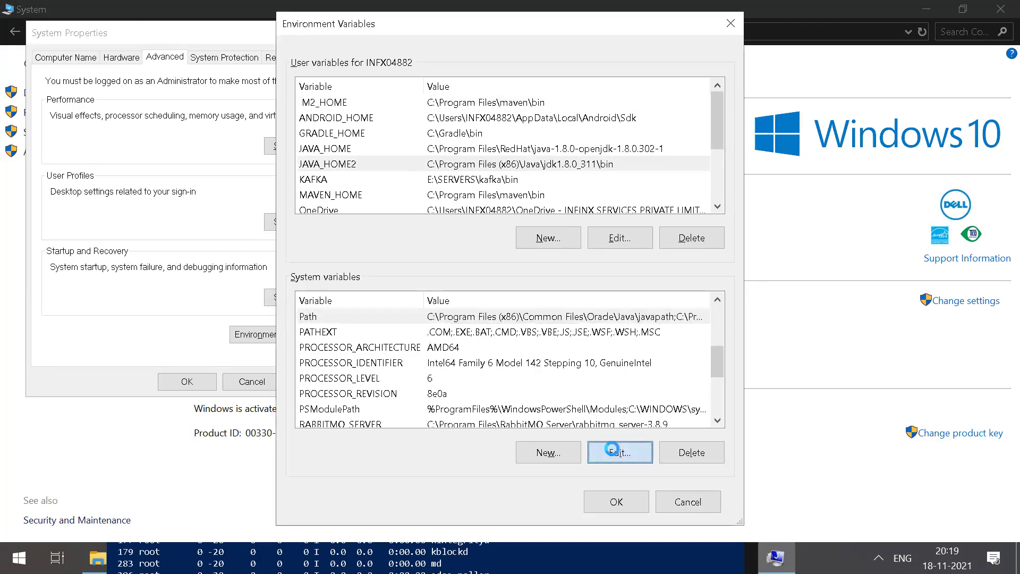
left_click(680, 100)
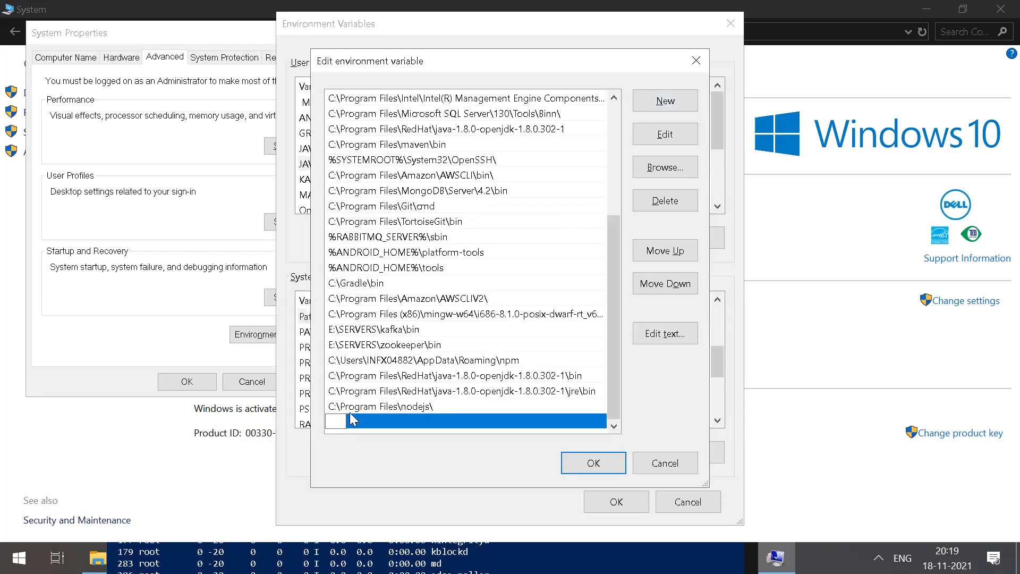
key("ctrl+v")
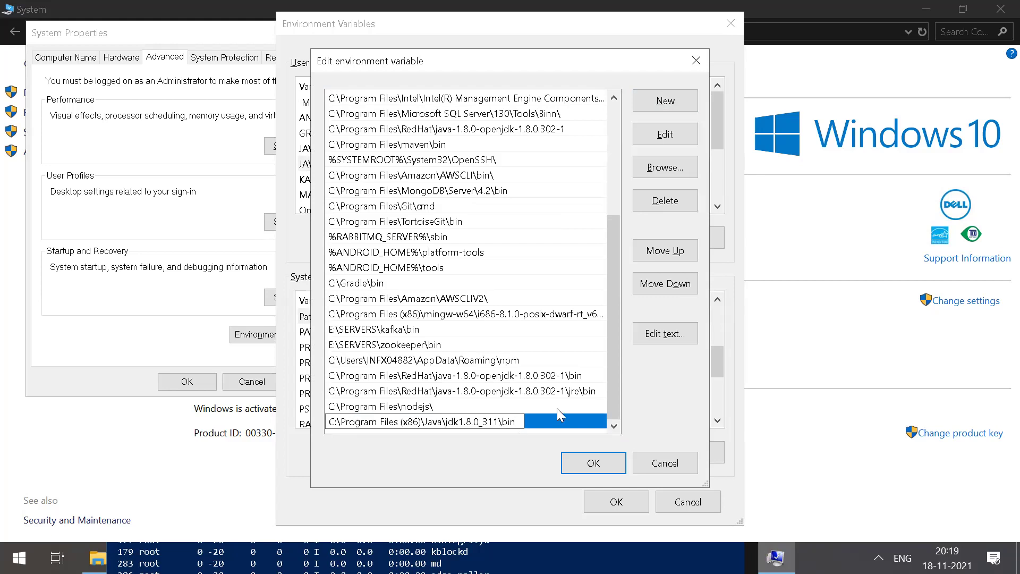
left_click(593, 463)
left_click(619, 502)
left_click(179, 387)
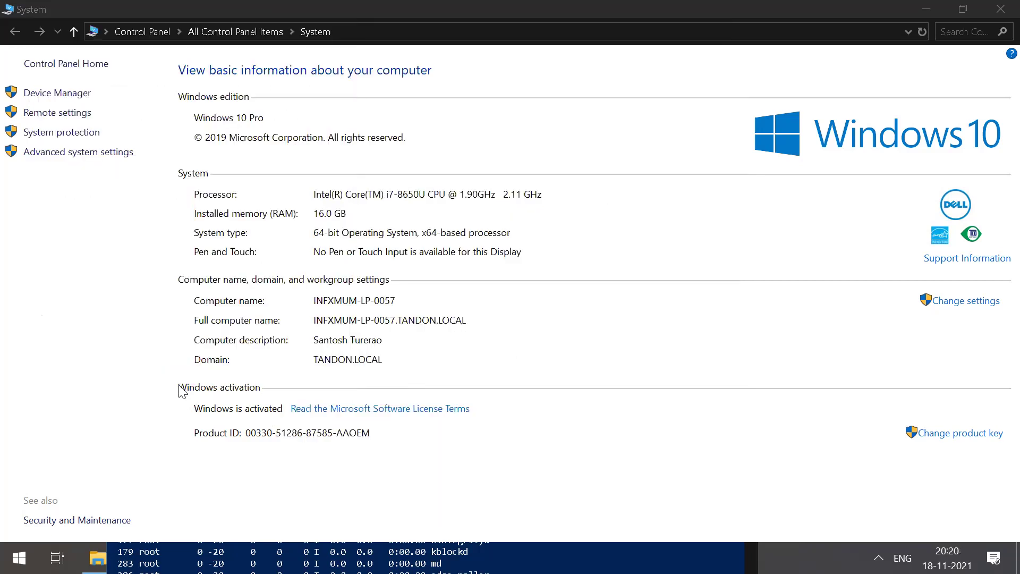
Step: Close the system information window and return to the Notepad++ notes
left_click(999, 9)
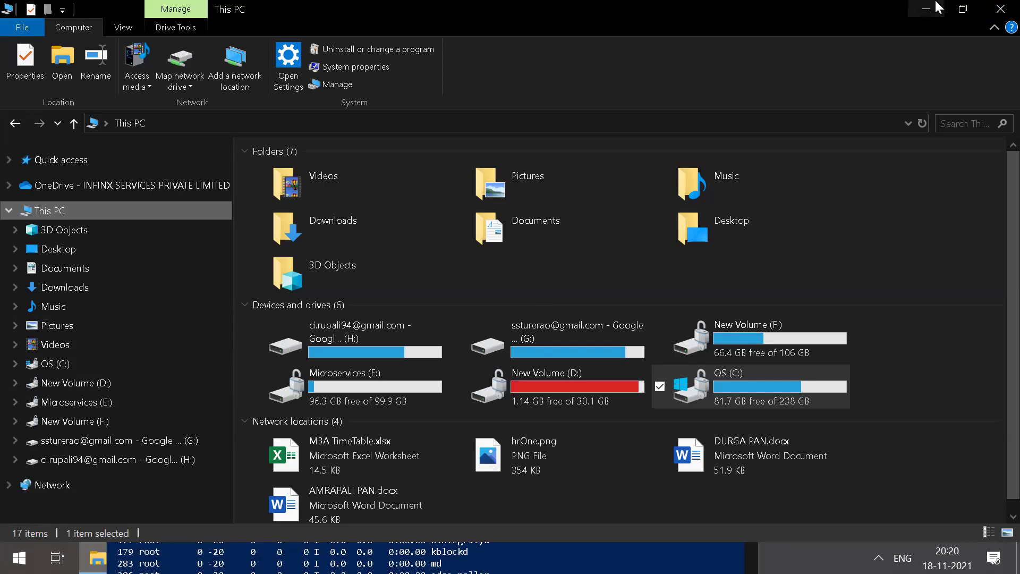
key("alt+Tab")
left_click_drag(191, 201, 19, 200)
left_click_drag(175, 318, 32, 313)
Step: Add a '4)sample program' heading below the Configure notes and start a new document
left_click(62, 384)
key("Return")
key("Return")
key("BackSpace")
type("4)")
type("smple")
key("BackSpace")
key("BackSpace")
key("BackSpace")
key("BackSpace")
type("sampl")
key("BackSpace")
key("BackSpace")
key("BackSpace")
key("BackSpace")
key("BackSpace")
type("ample ")
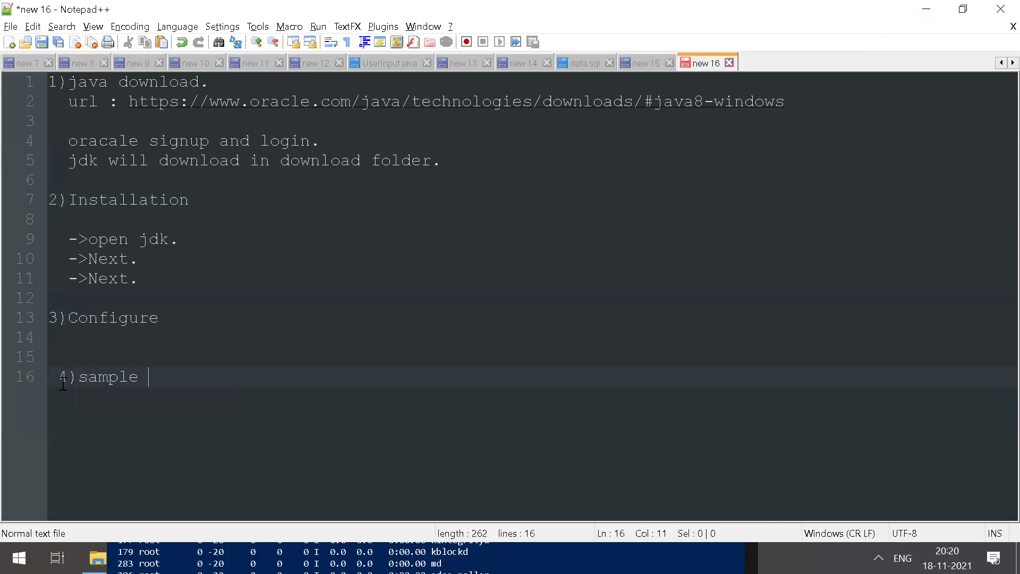
type("program")
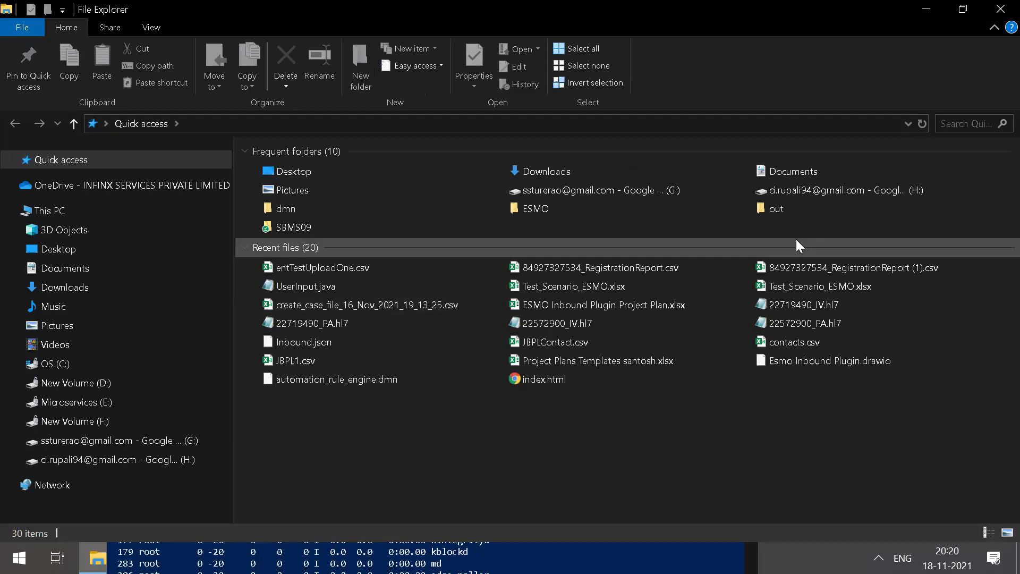
left_click(925, 9)
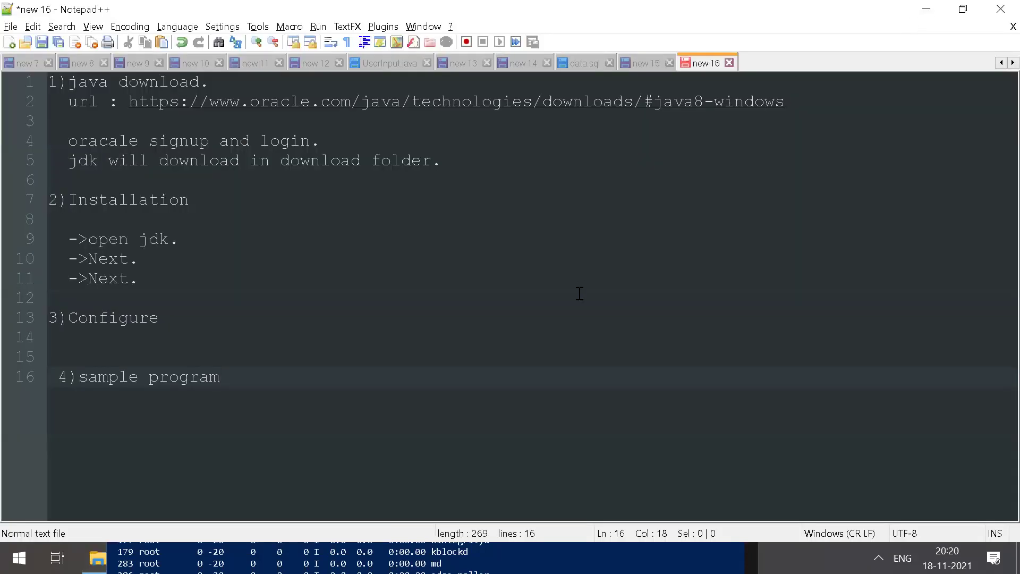
key("ctrl+n")
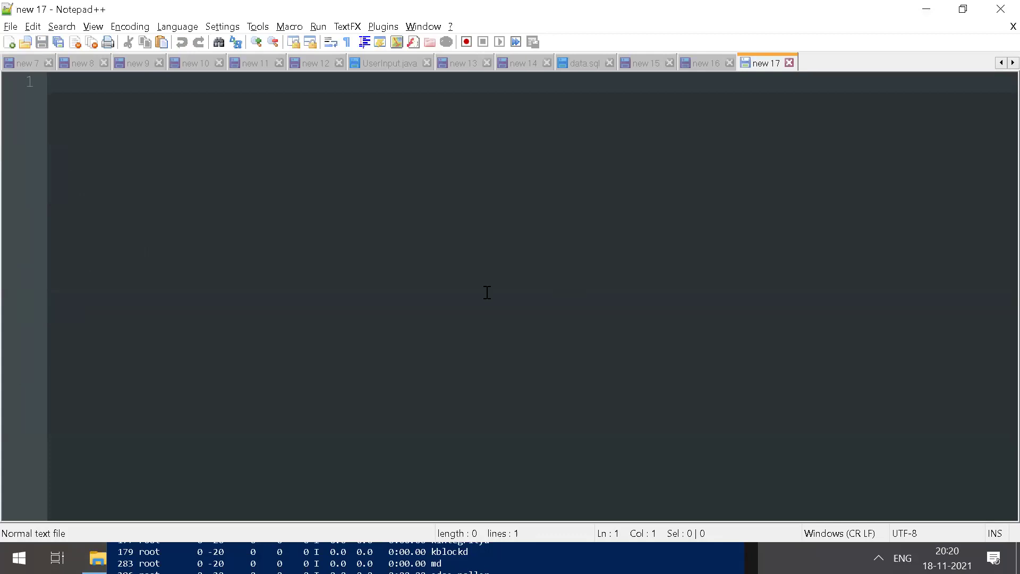
Step: Write the 'public class FirstApp' skeleton with a 'public static void main(String args)' method
type("public cl")
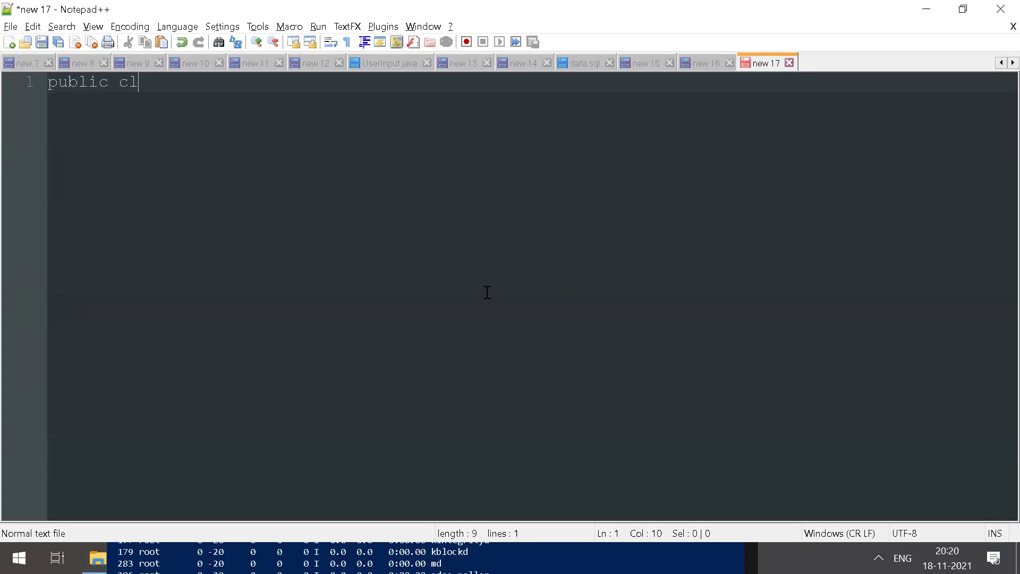
type("ass FirstApp")
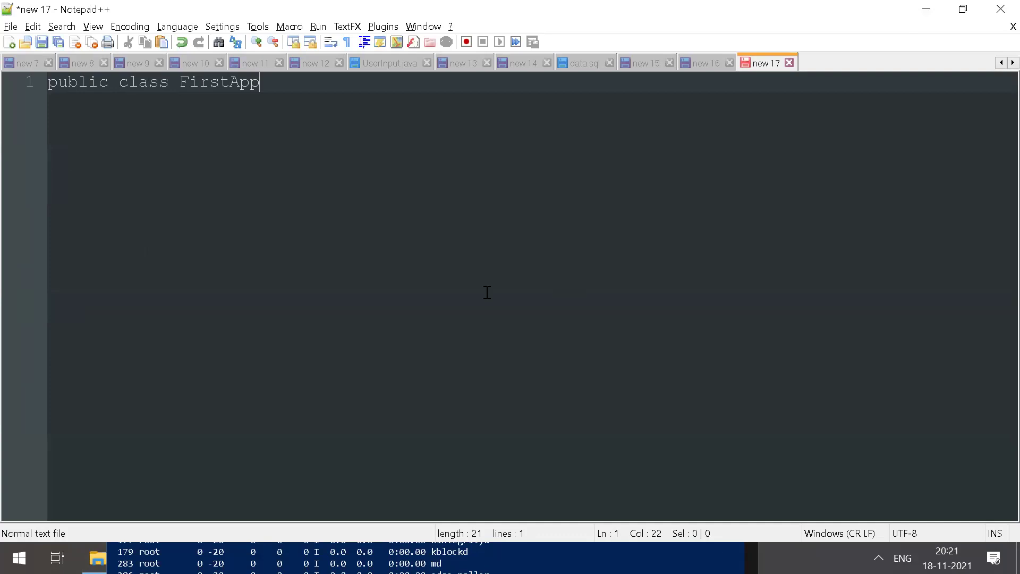
type("{")
key("Return")
key("Return")
key("Return")
key("Return")
type("}")
key("Up")
key("Up")
type("public stat")
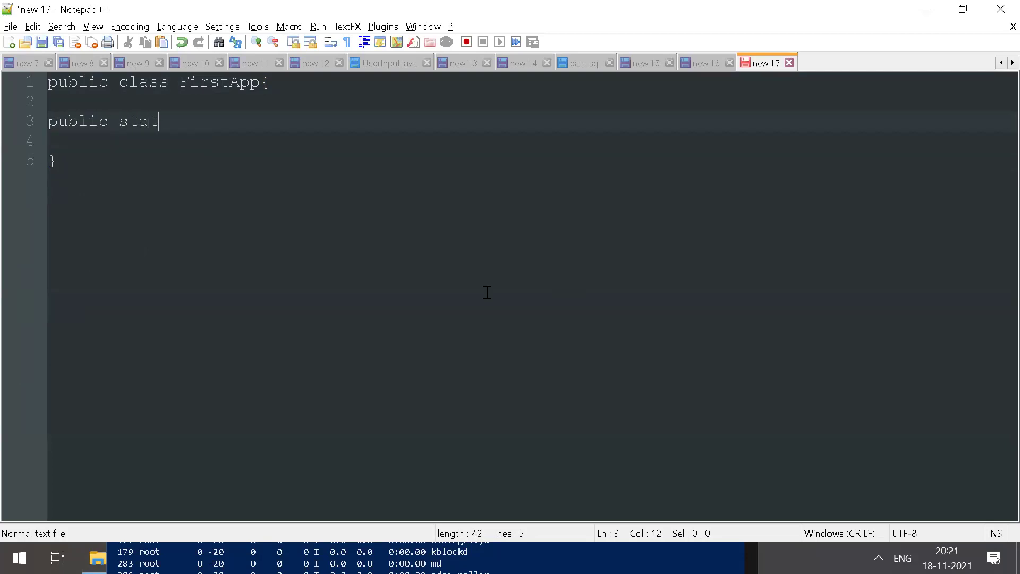
type("ic void main(String")
key("BackSpace")
type("String ar")
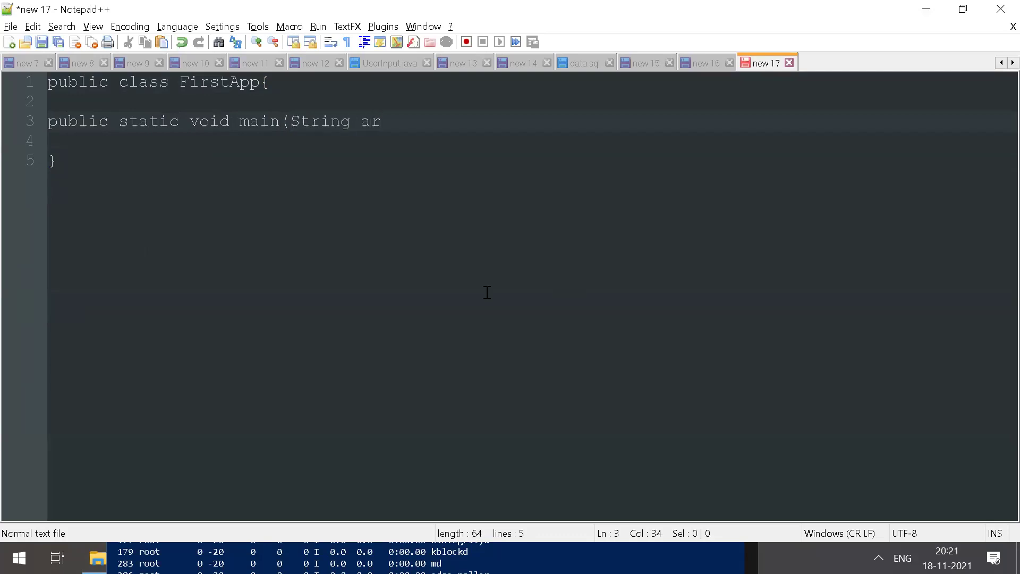
type("gs){")
key("Return")
key("Return")
key("Return")
key("Return")
type("}")
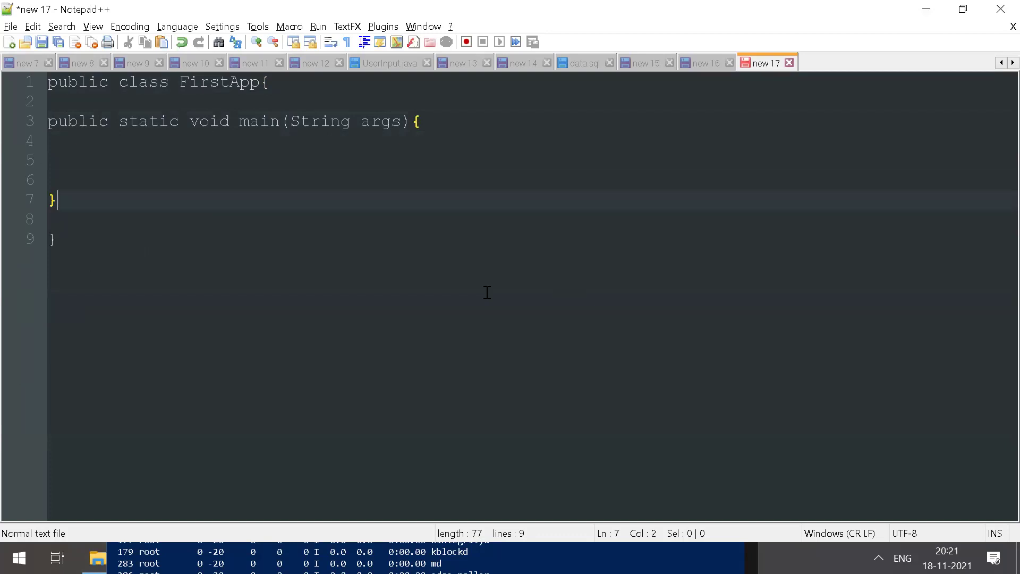
key("Up")
key("Up")
Step: Add System.out.println("Hello All"); inside main, remove surrounding blank lines, then begin saving
type("System.")
type("out.")
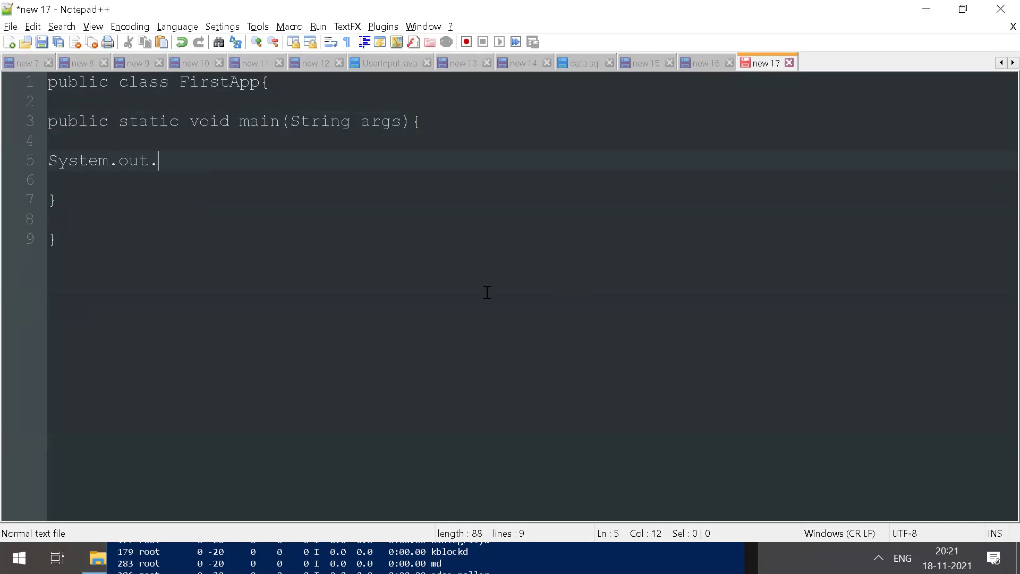
type("println(")
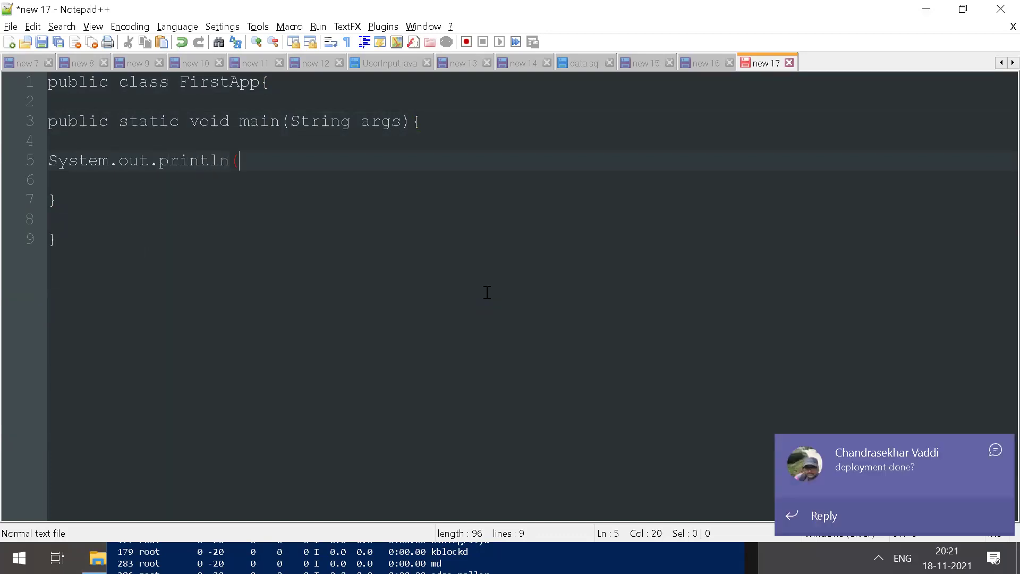
type("\"Hello h")
key("BackSpace")
type("Wold")
key("BackSpace")
key("BackSpace")
key("BackSpace")
key("BackSpace")
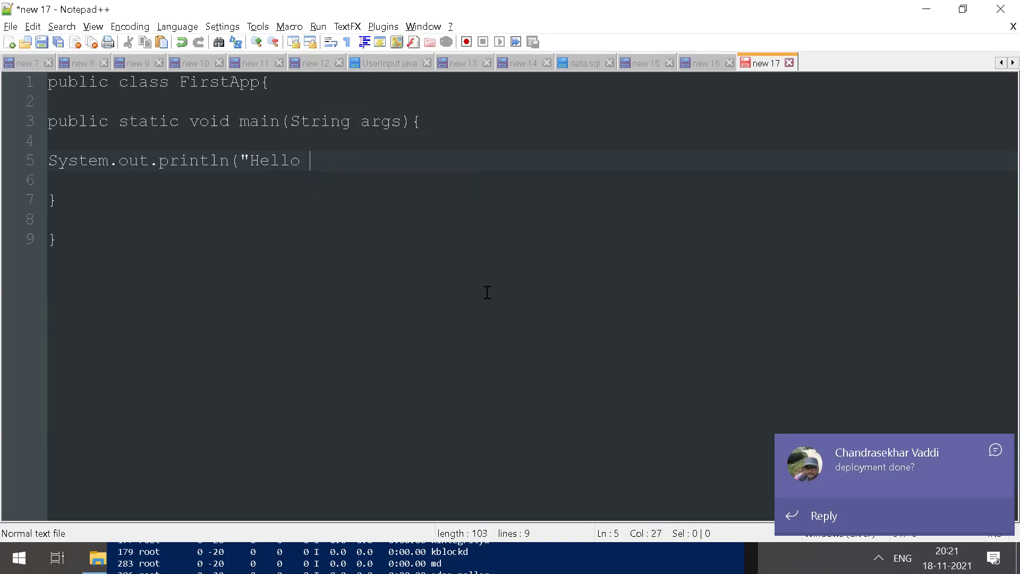
type("All \");")
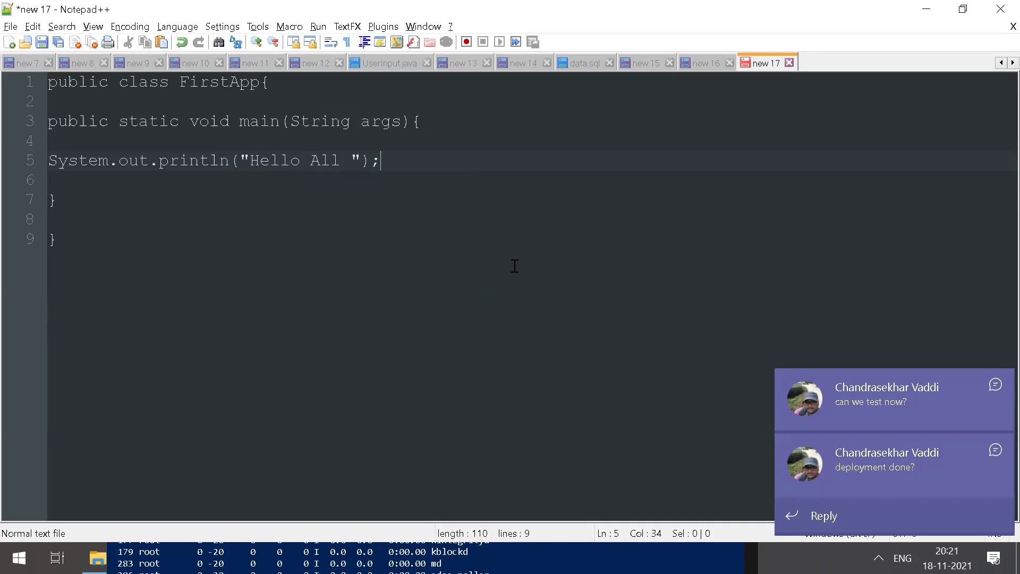
key("Up")
key("Up")
key("End")
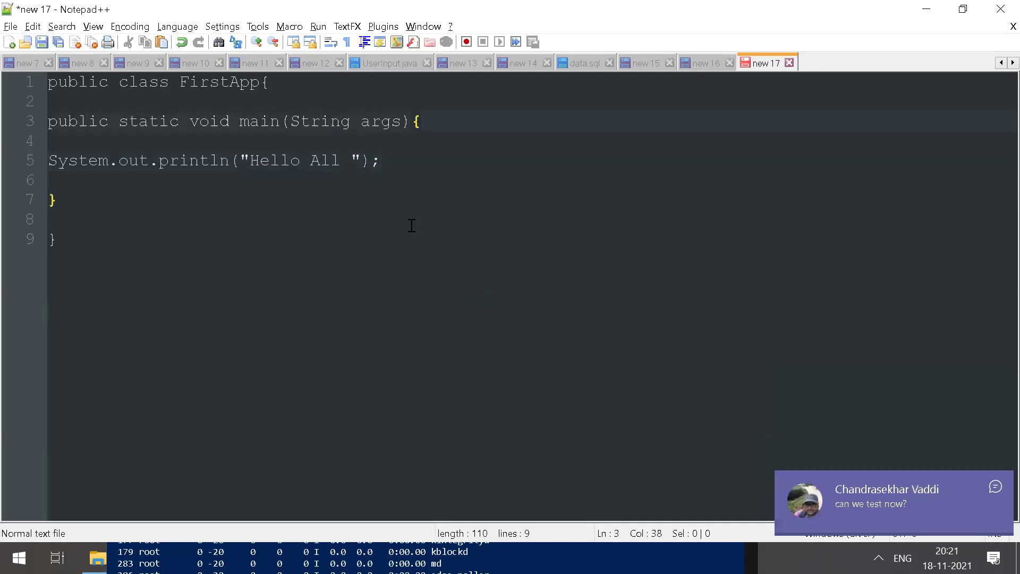
key("Delete")
key("Down")
key("Delete")
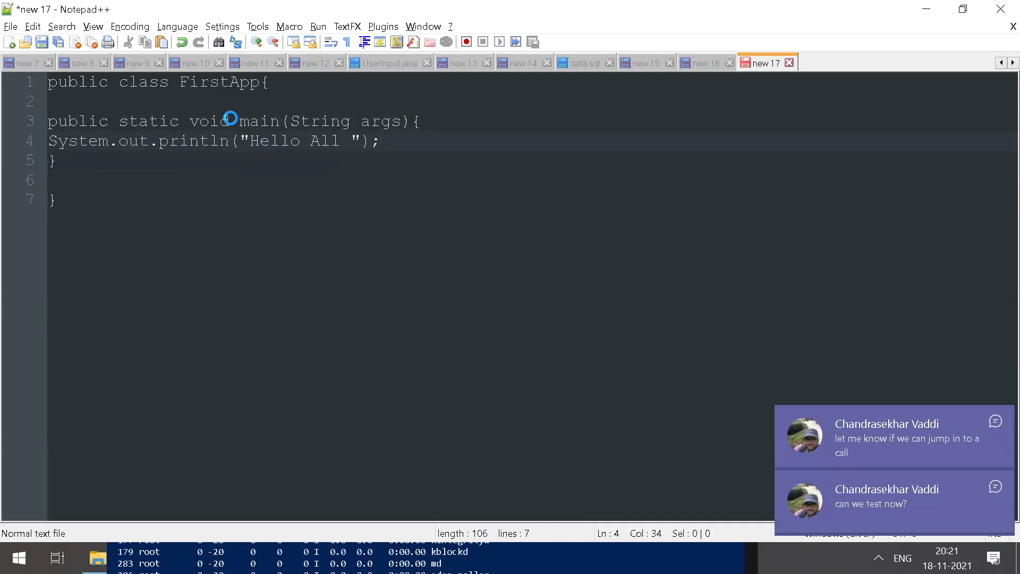
key("ctrl+s")
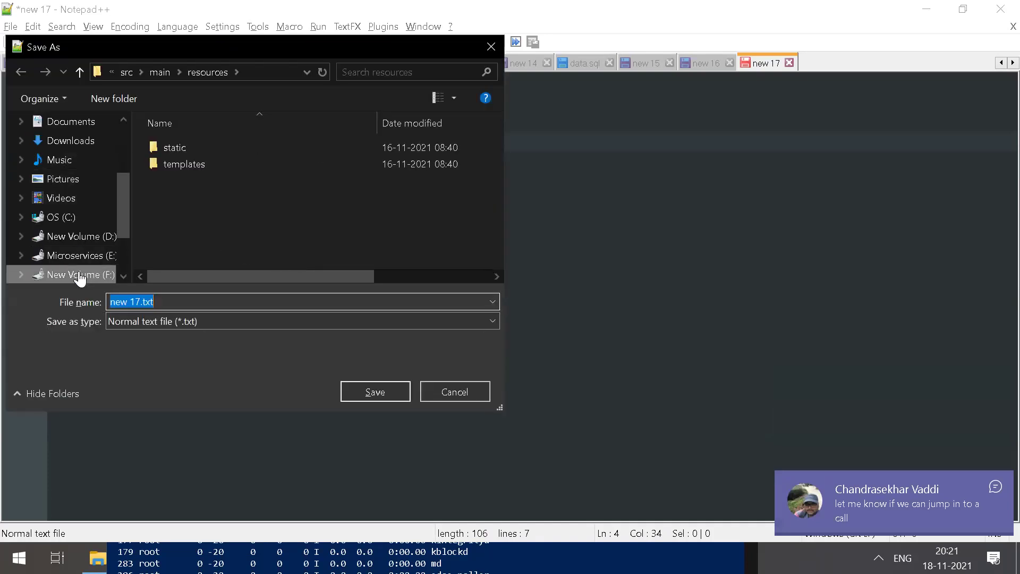
Step: Browse the F: drive folder list in the Save As dialog, looking for the JBPL folders
left_click(79, 274)
scroll(272, 246, "down", 3)
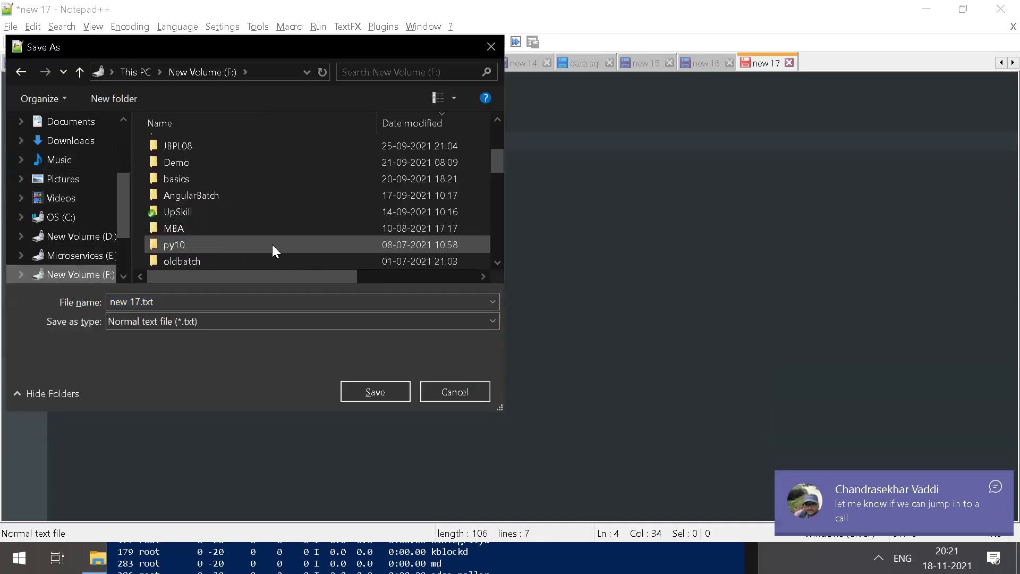
scroll(230, 150, "up", 2)
left_click(183, 246)
key("j")
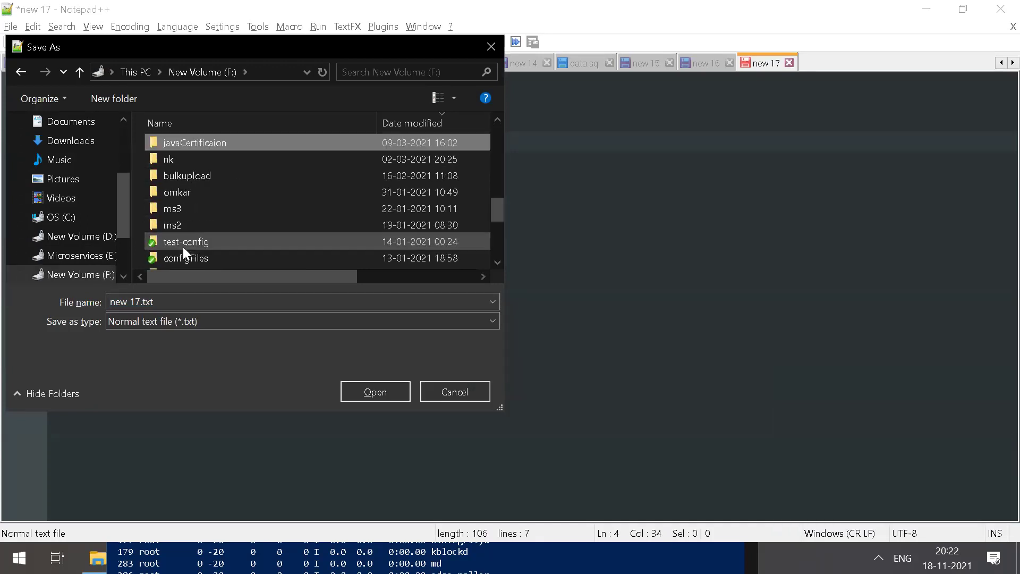
key("j")
key("j")
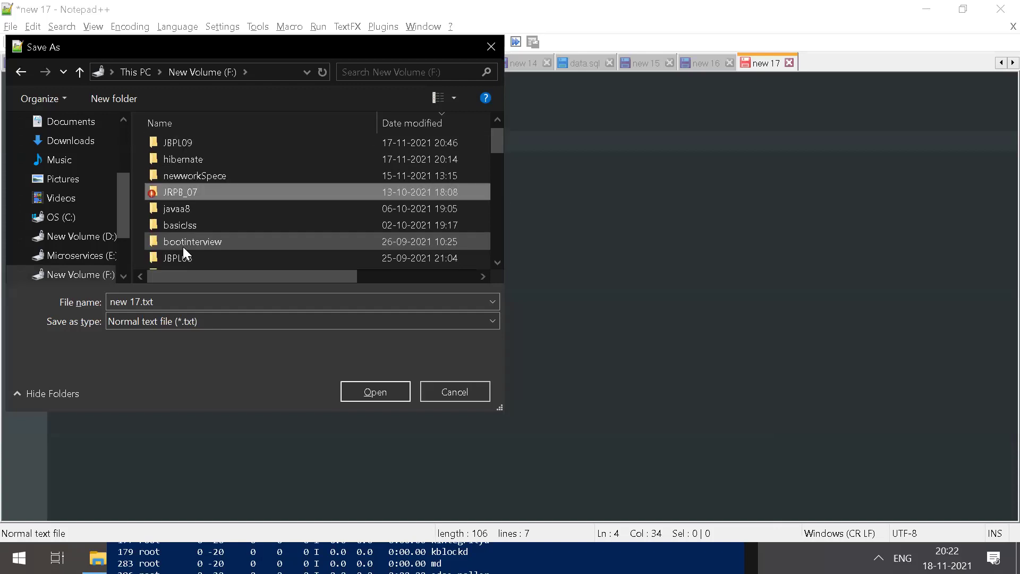
left_click(91, 274)
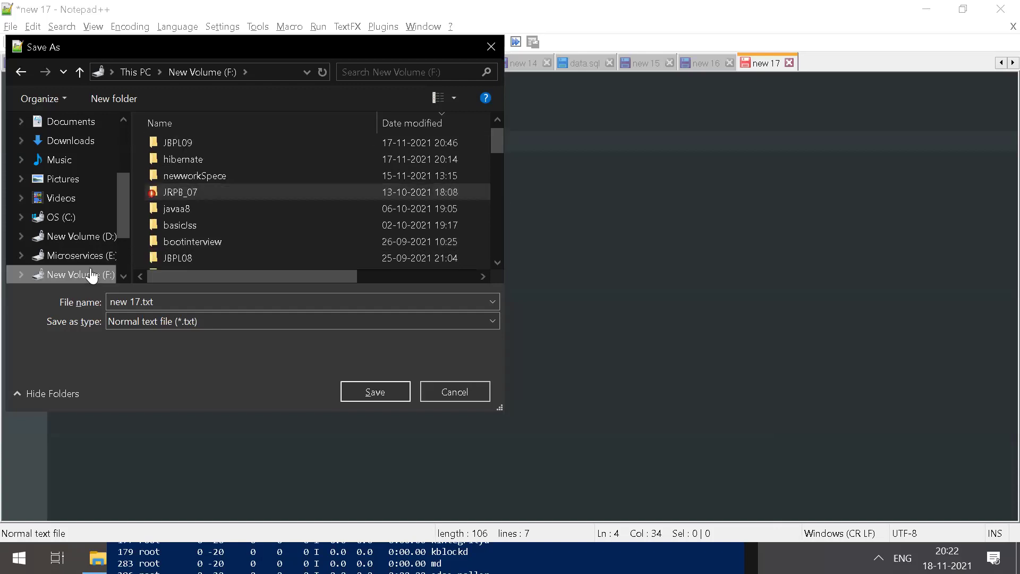
scroll(203, 230, "down", 1)
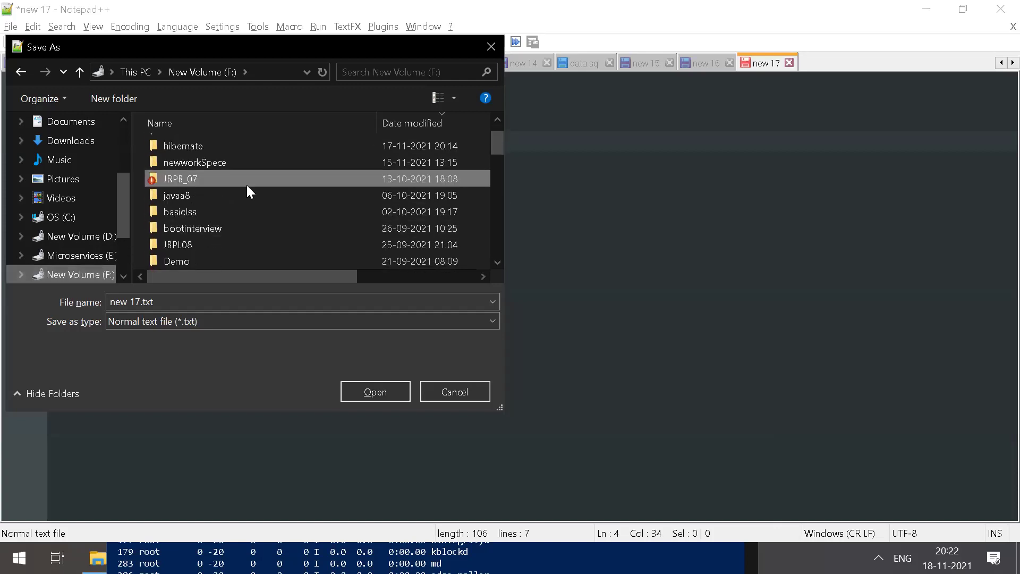
Step: Attempt a new JBPL09 folder on F:, decline merging, and open the existing JBPL09 folder
key("ctrl+shift+n")
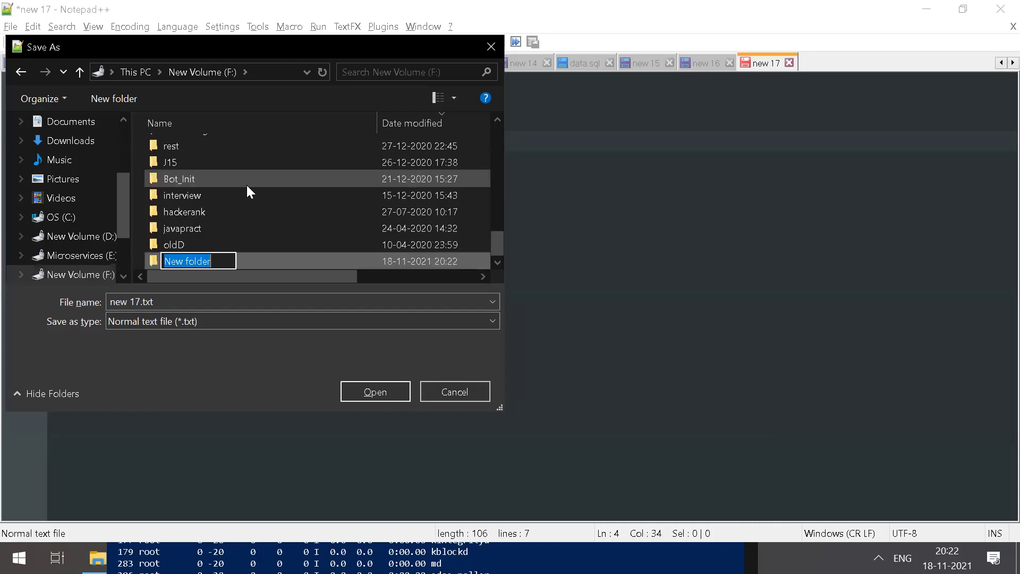
type("JBPL")
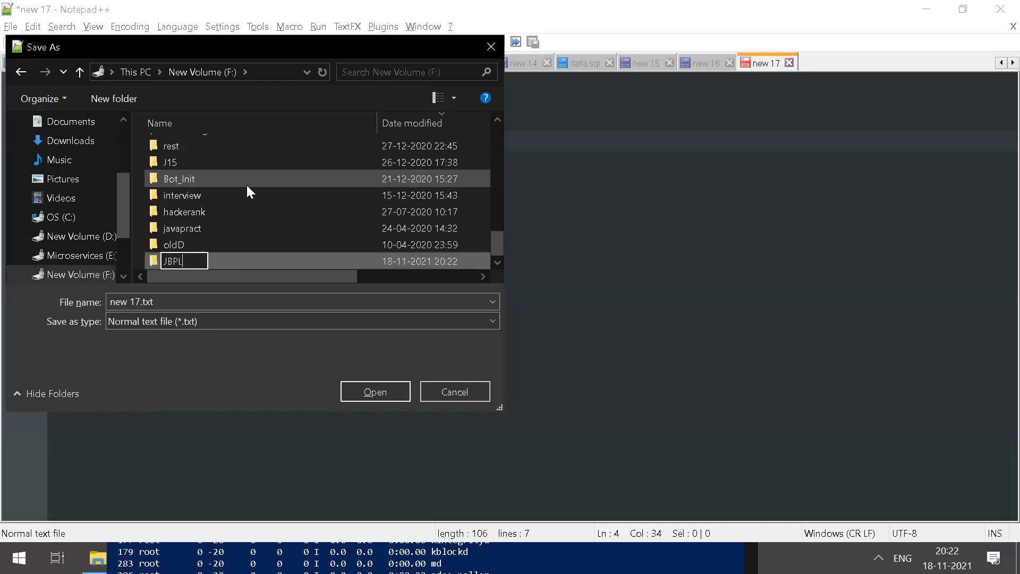
type("09")
key("Return")
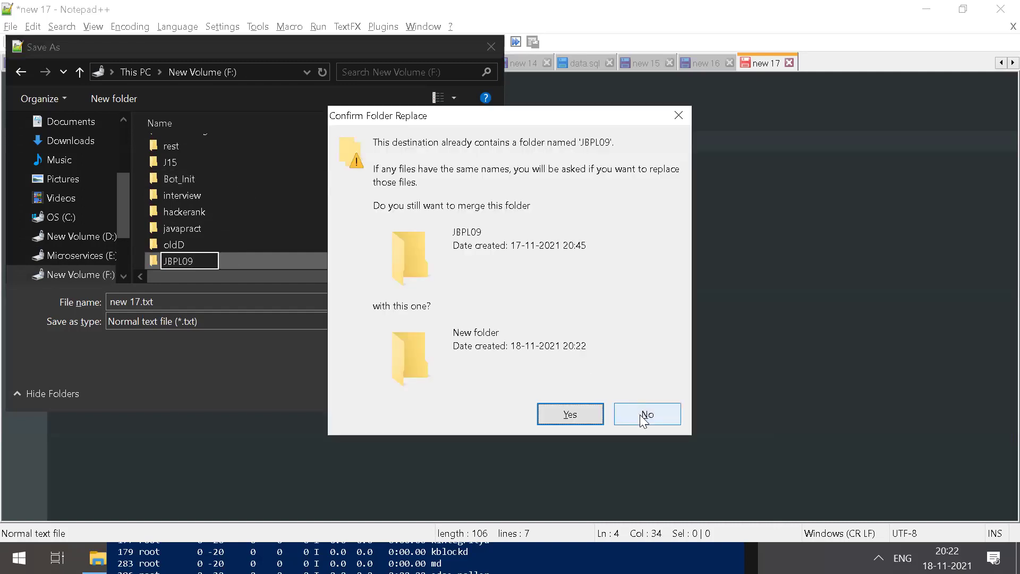
left_click(639, 414)
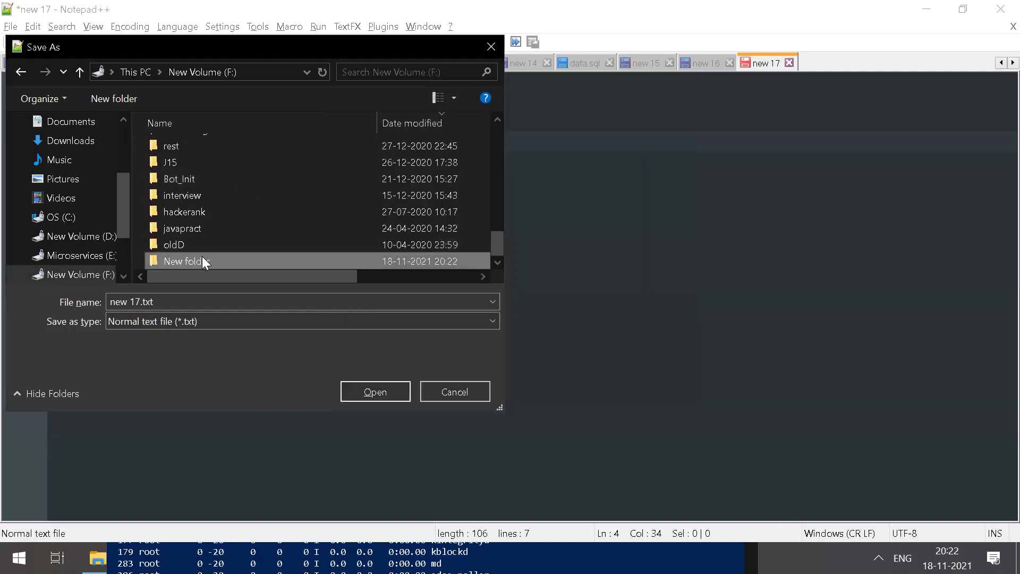
left_click(190, 211)
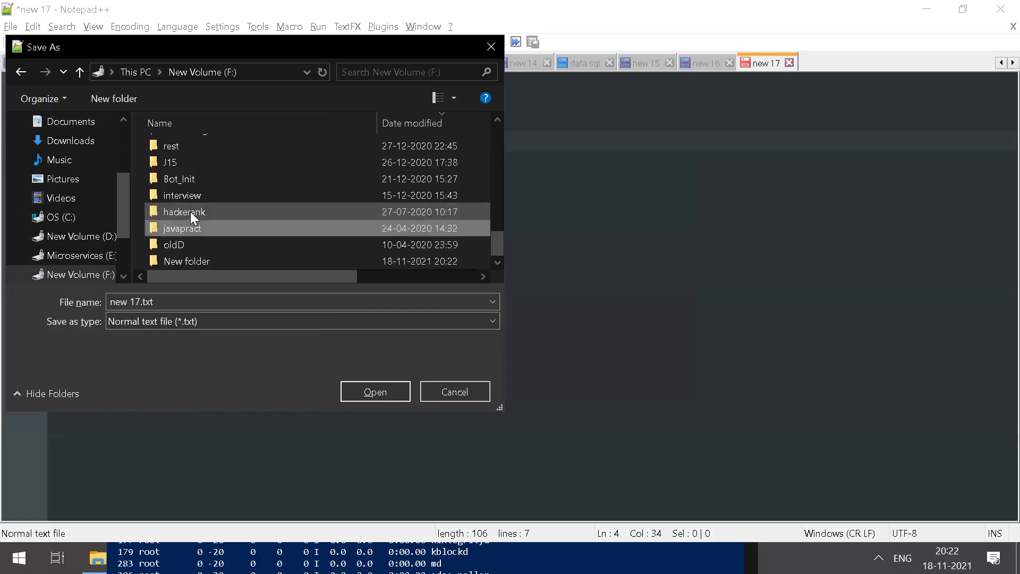
key("Home")
key("Return")
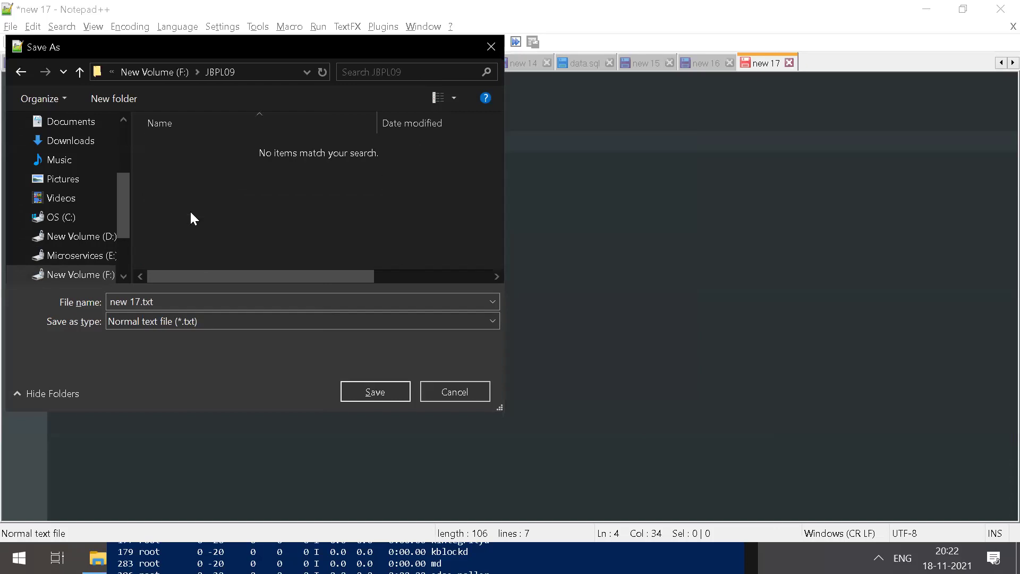
Step: Name the file FirstApp.java and set Save as type to All types (*.*)
left_click(170, 301)
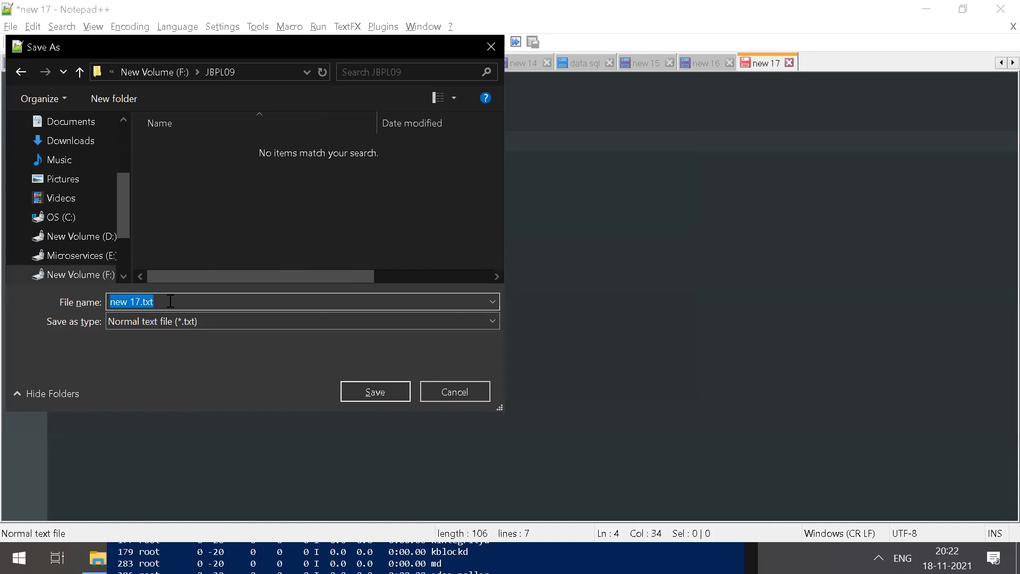
type("JBPL")
key("BackSpace")
key("BackSpace")
key("BackSpace")
key("BackSpace")
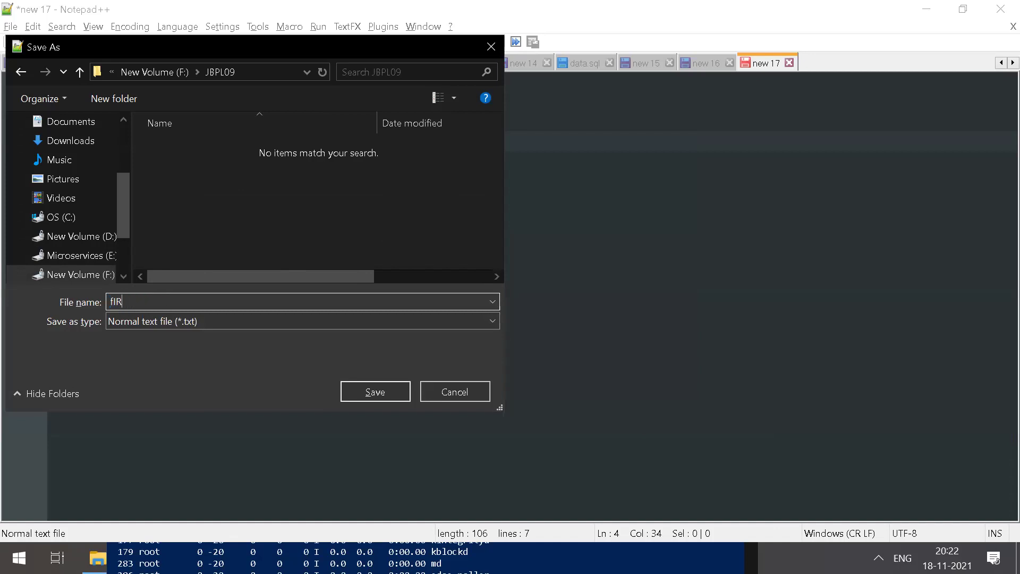
type("FirstApp.java")
left_click(192, 321)
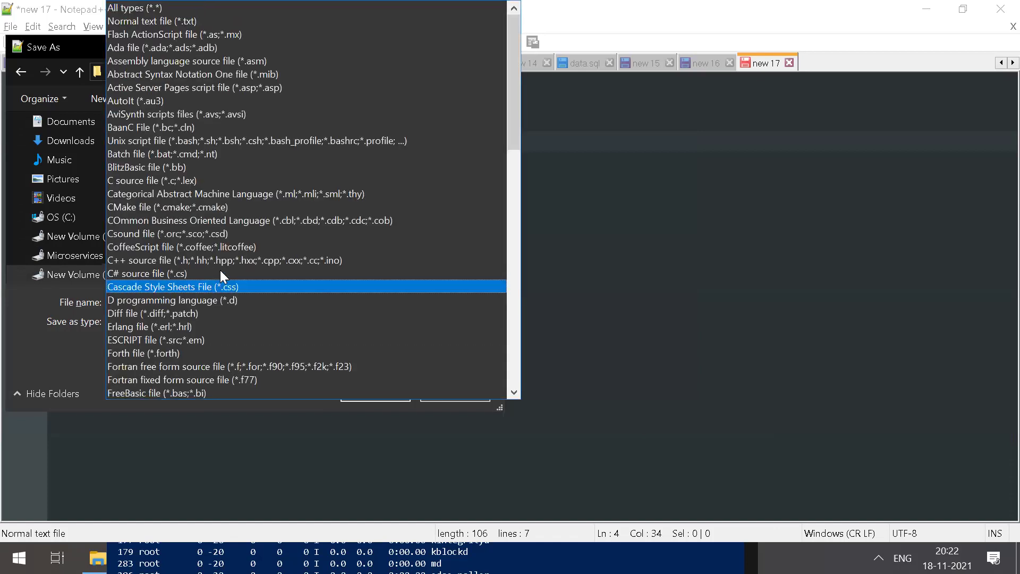
left_click(159, 8)
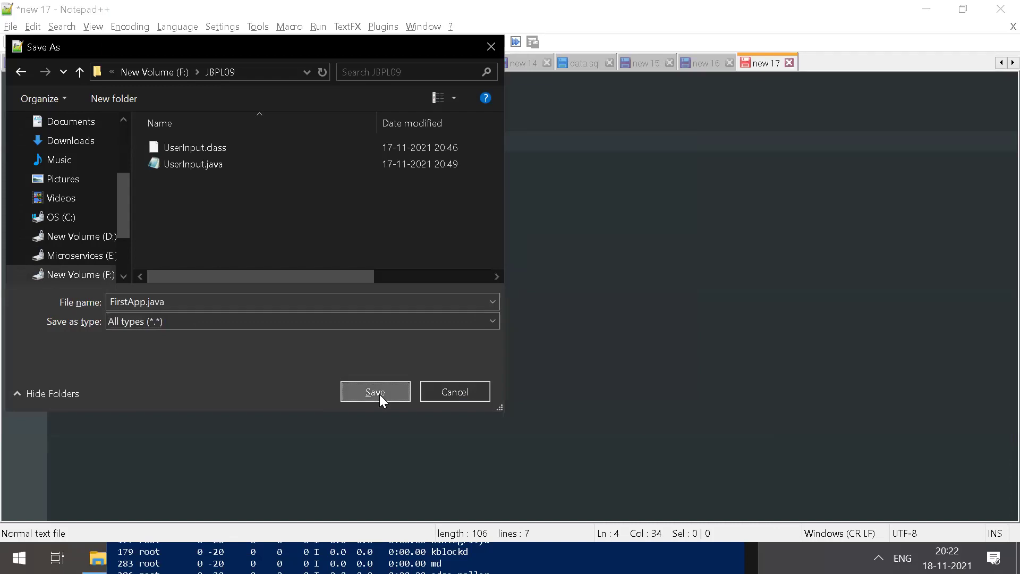
Step: Save the code as F:\JBPL09\FirstApp.java, select all of it, and bring up File Explorer
left_click(379, 394)
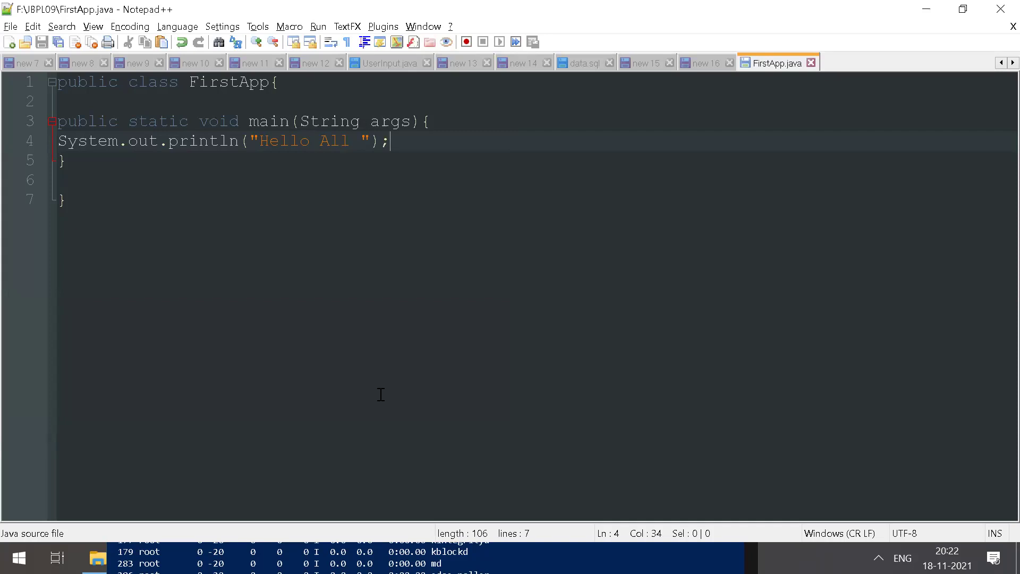
left_click_drag(88, 200, 55, 73)
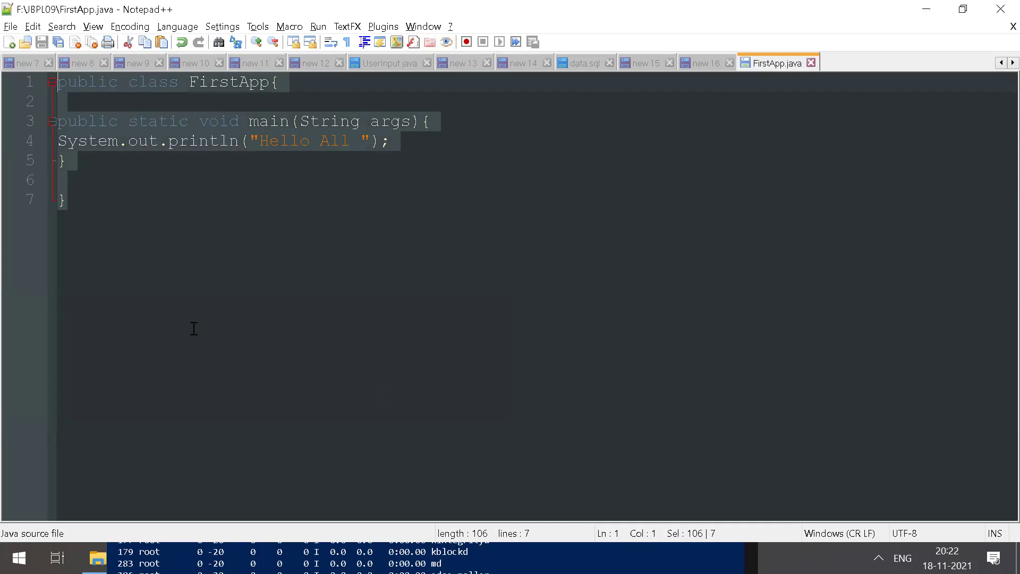
left_click(97, 558)
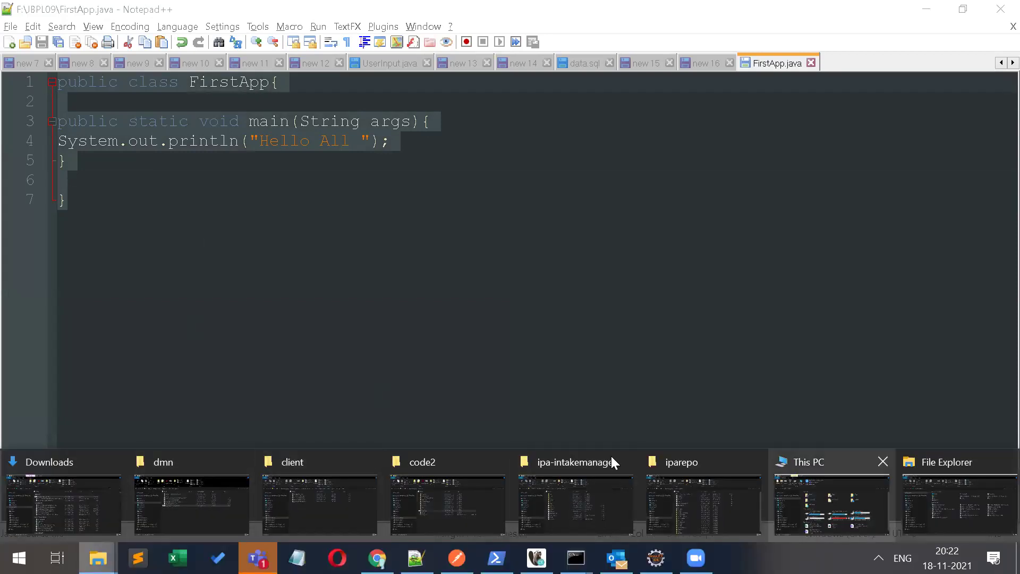
Step: Open New Volume (F:) > JBPL09 in File Explorer and launch cmd from its address bar
left_click(212, 496)
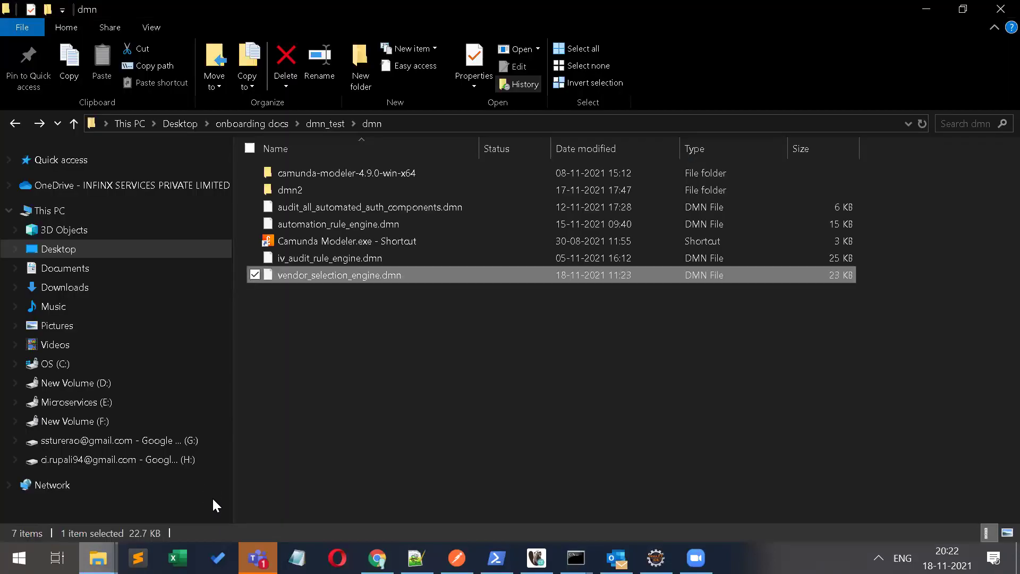
left_click(79, 421)
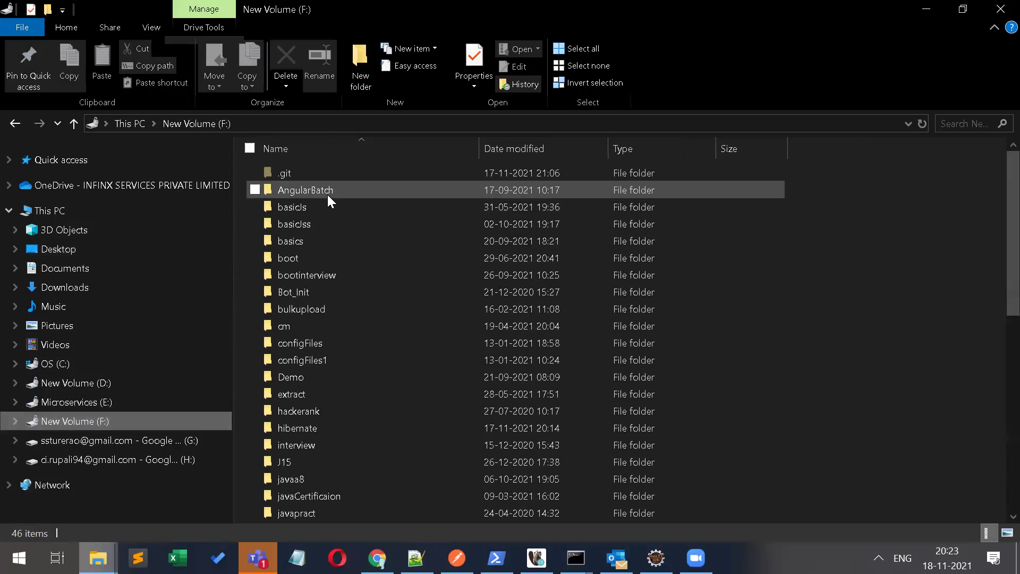
left_click(280, 276)
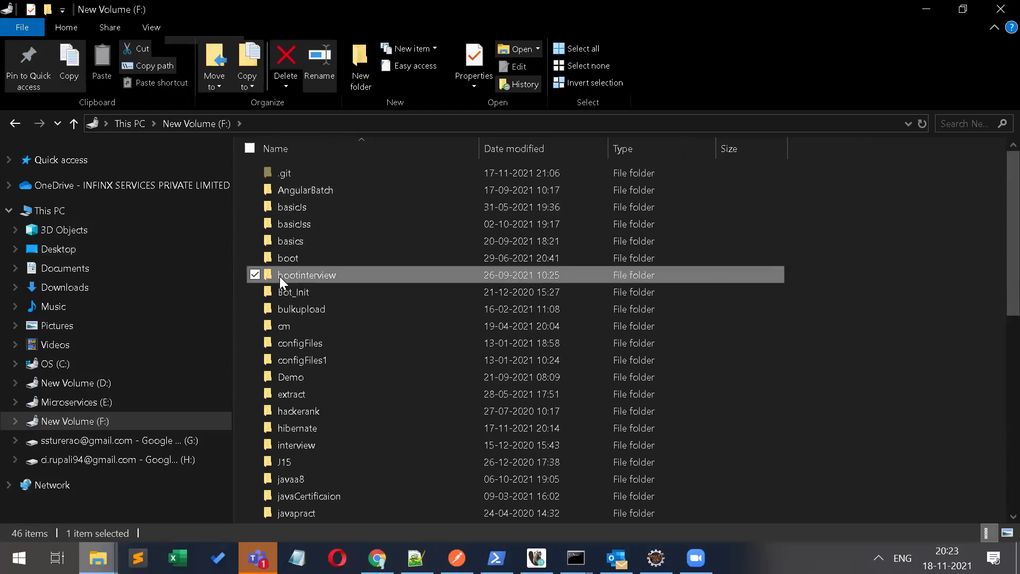
key("j")
key("j")
key("j")
key("j")
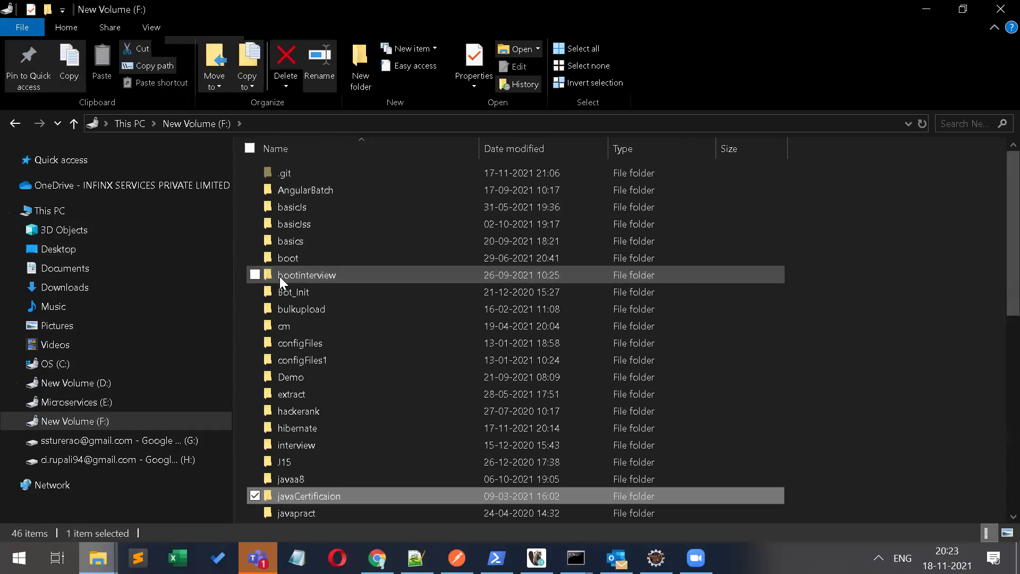
key("j")
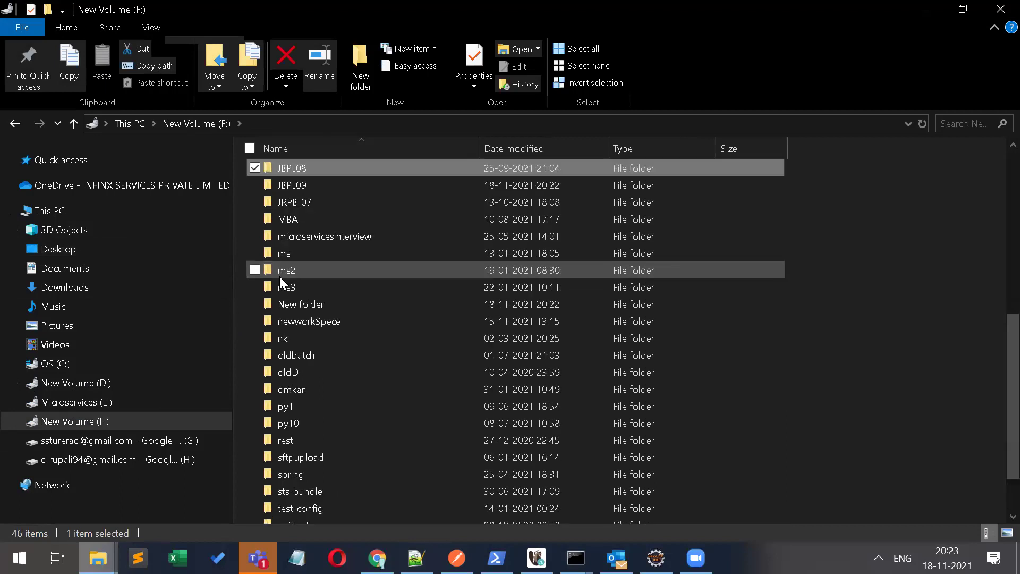
key("j")
key("Return")
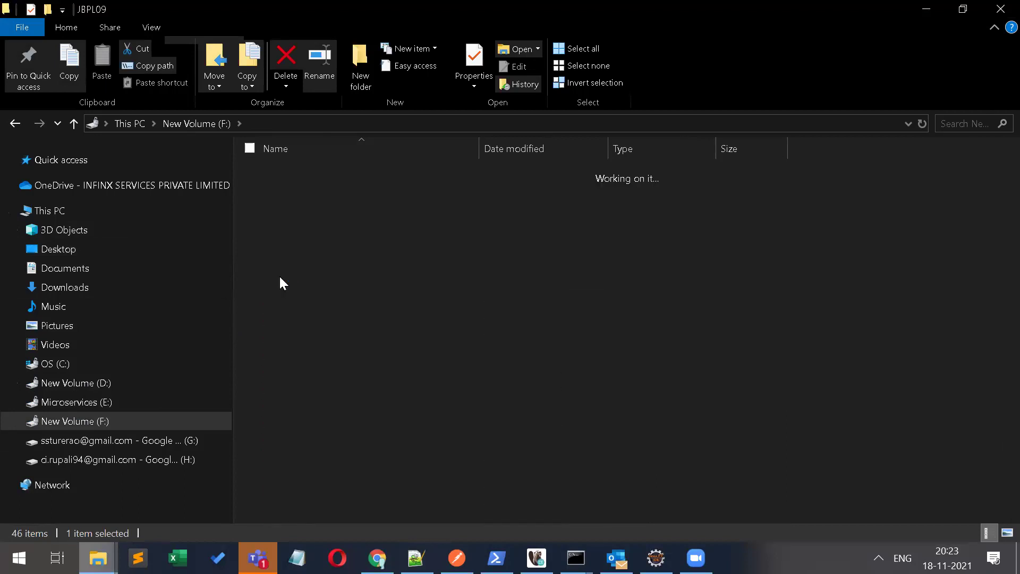
key("alt+d")
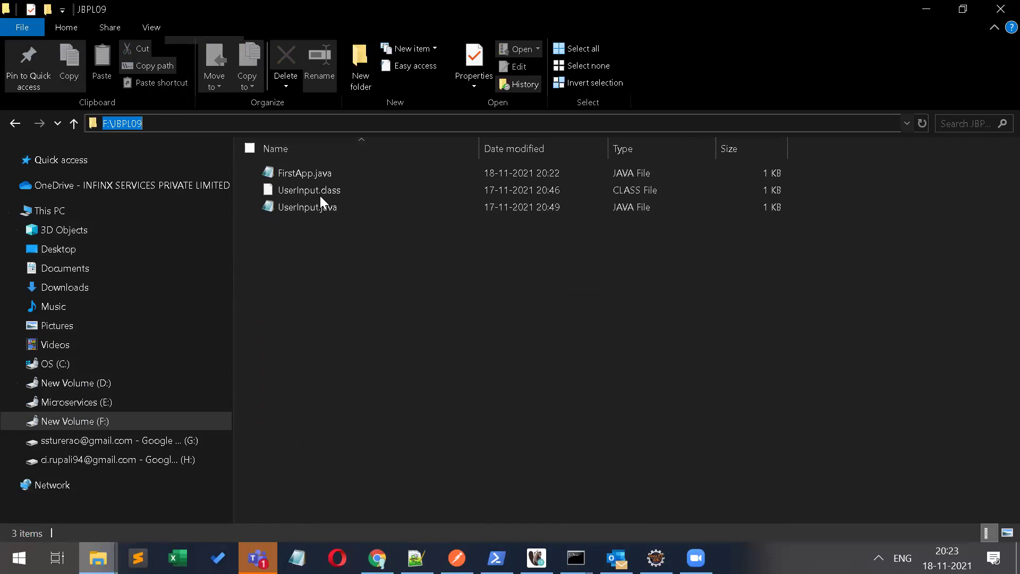
type("cmd.exe")
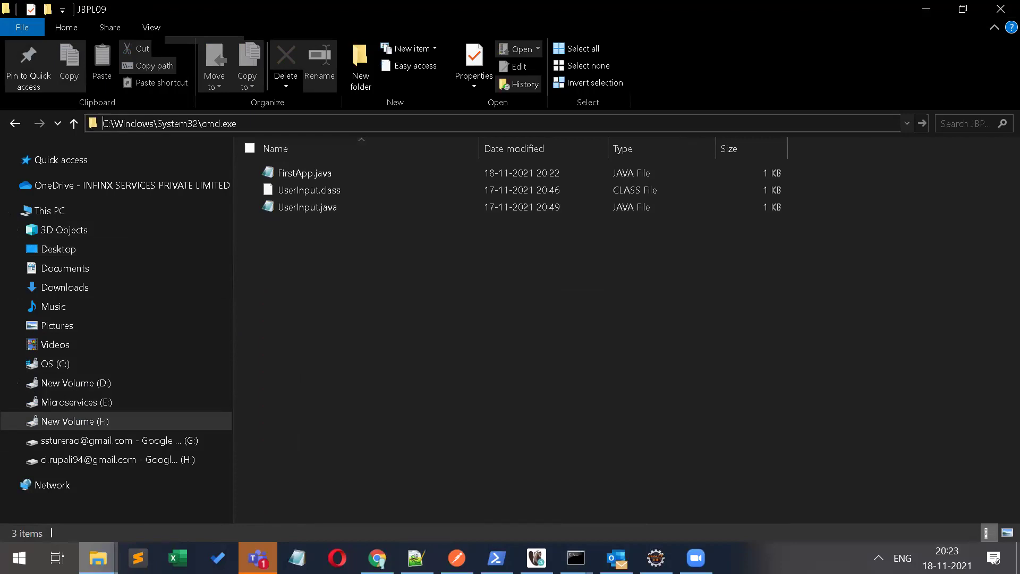
key("Return")
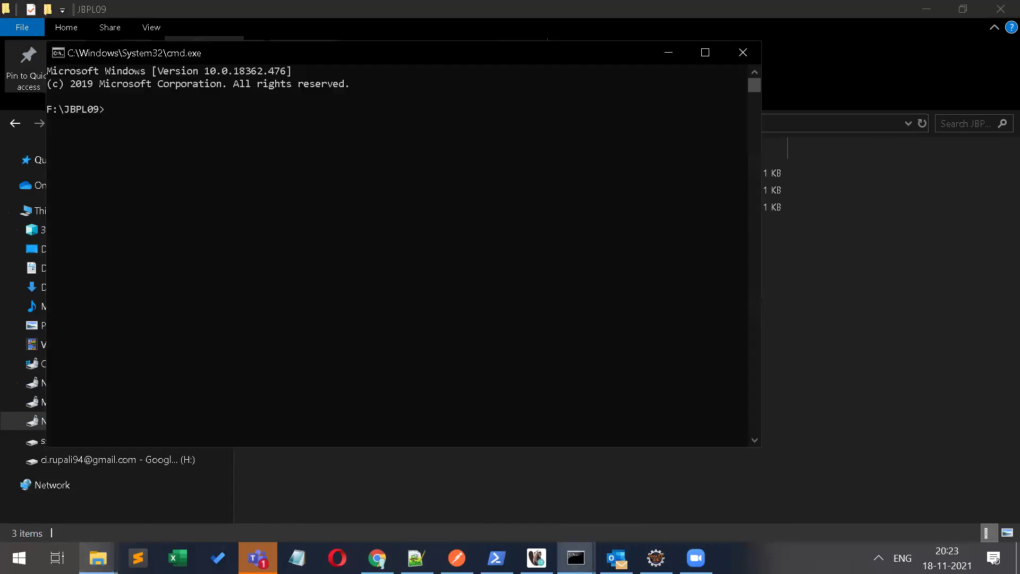
Step: Compile with javac FirstApp.java, run java FirstApp, and highlight the suggested main method signature
type("javac FirstApp.java")
key("Return")
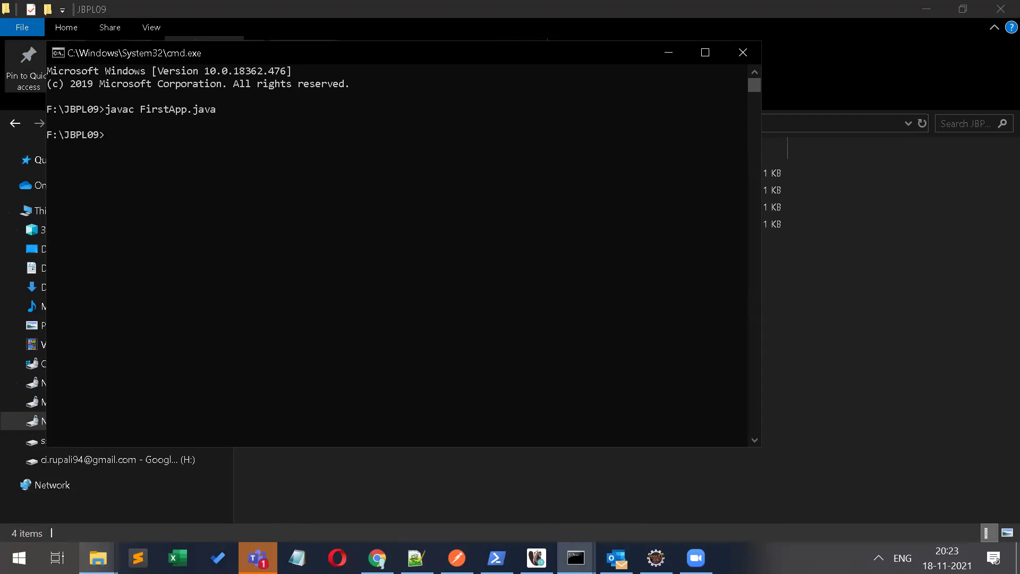
type("java FirstApp")
key("Return")
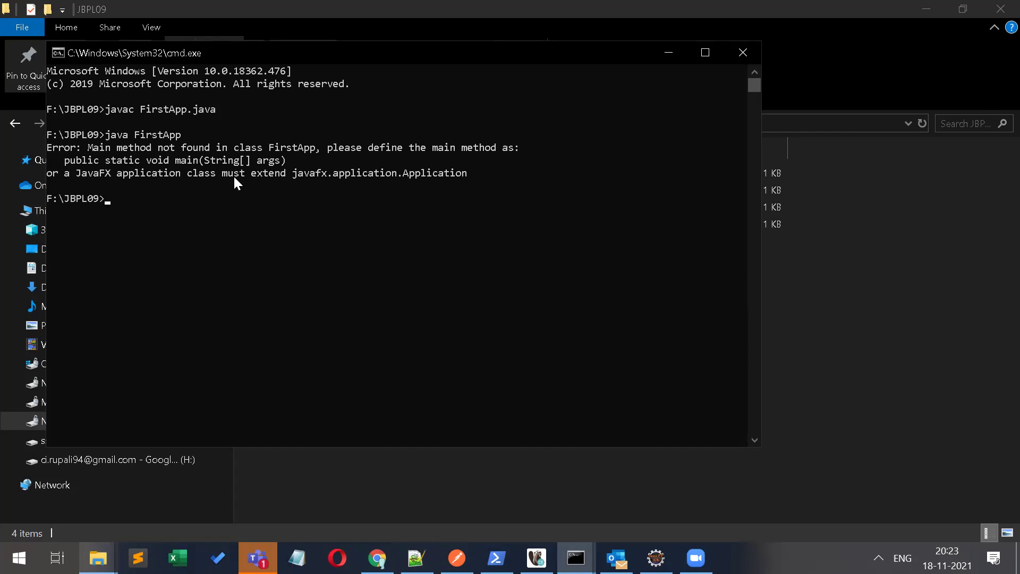
left_click_drag(113, 159, 273, 148)
Step: Change line 3's main parameter to String args[] in Notepad++, then return to Command Prompt
left_click(420, 557)
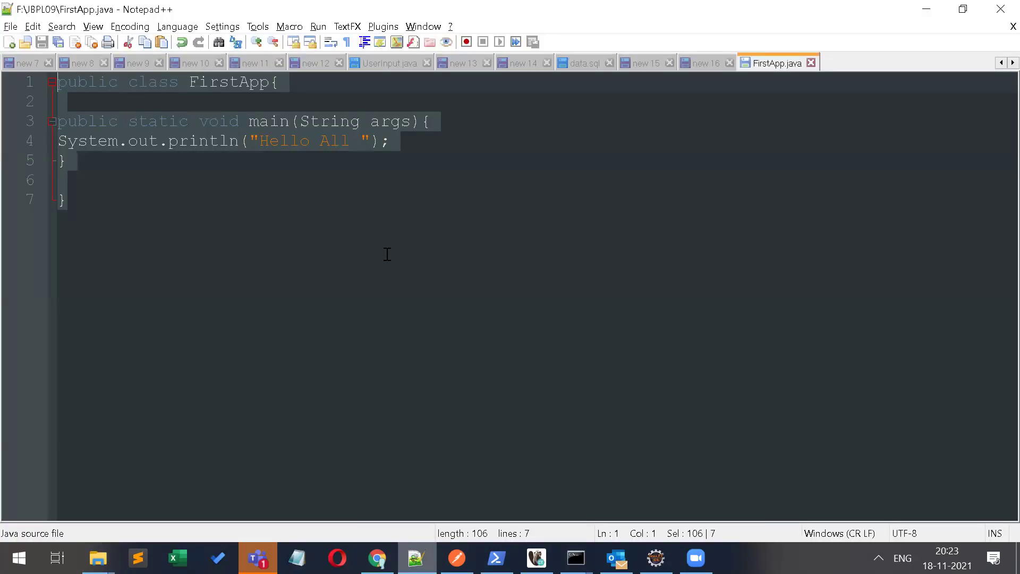
left_click(415, 113)
type("[]")
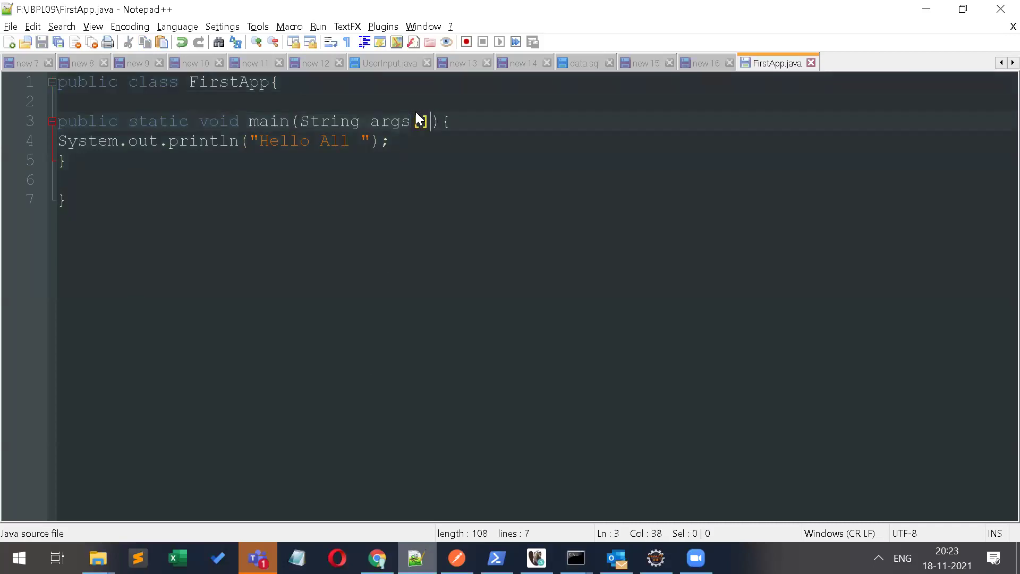
key("alt+Tab")
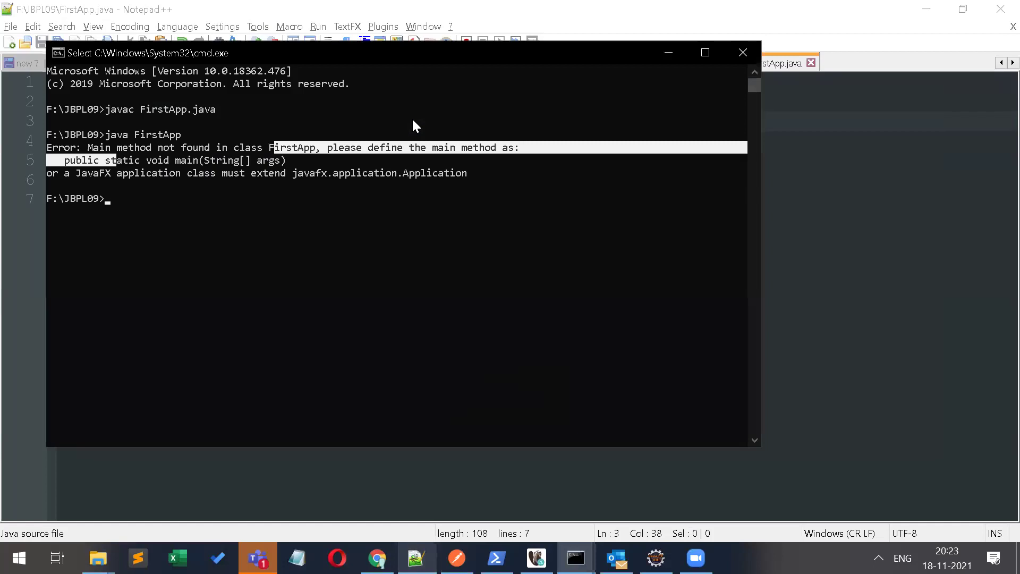
Step: Recompile with javac, rerun java FirstApp after fixing the FistApp typo, and highlight the Hello All output
left_click(189, 218)
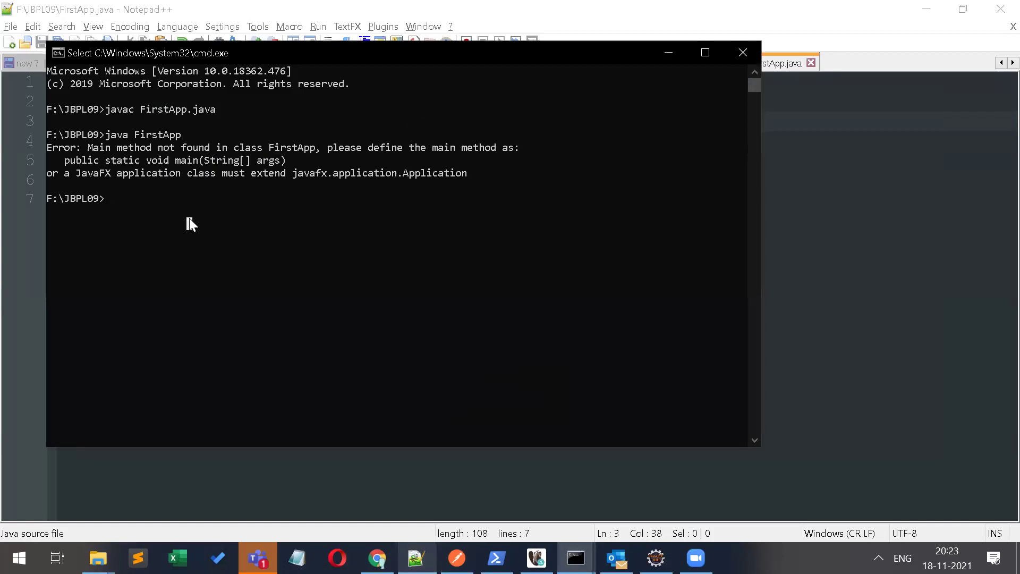
type("javac")
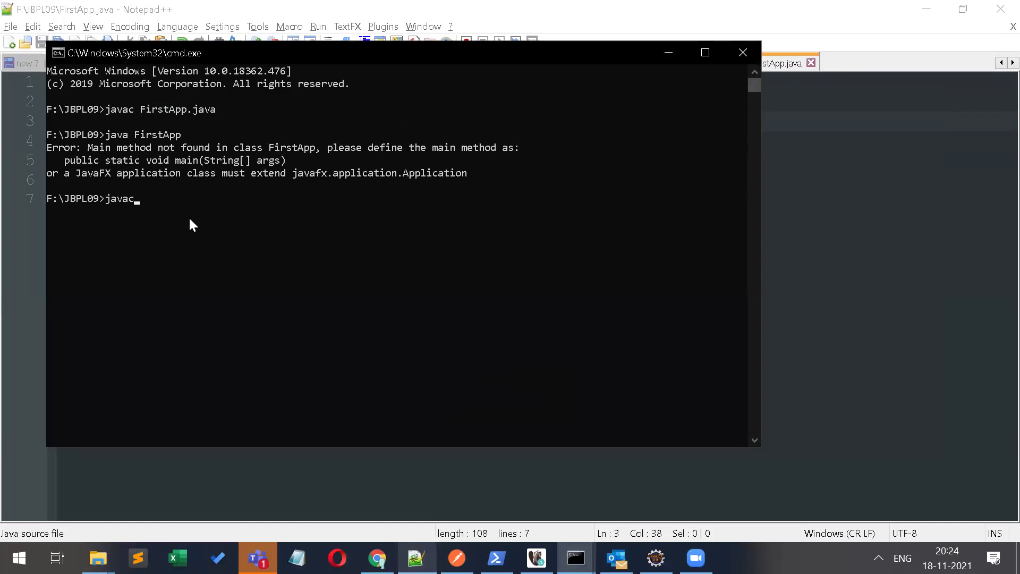
type(" FisstApp.java")
key("Return")
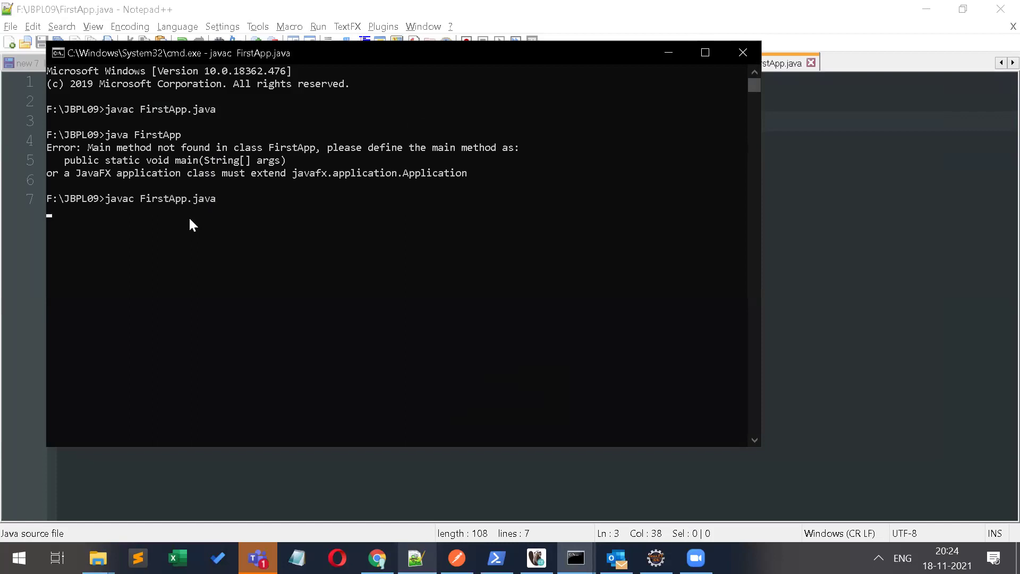
type("java Fist")
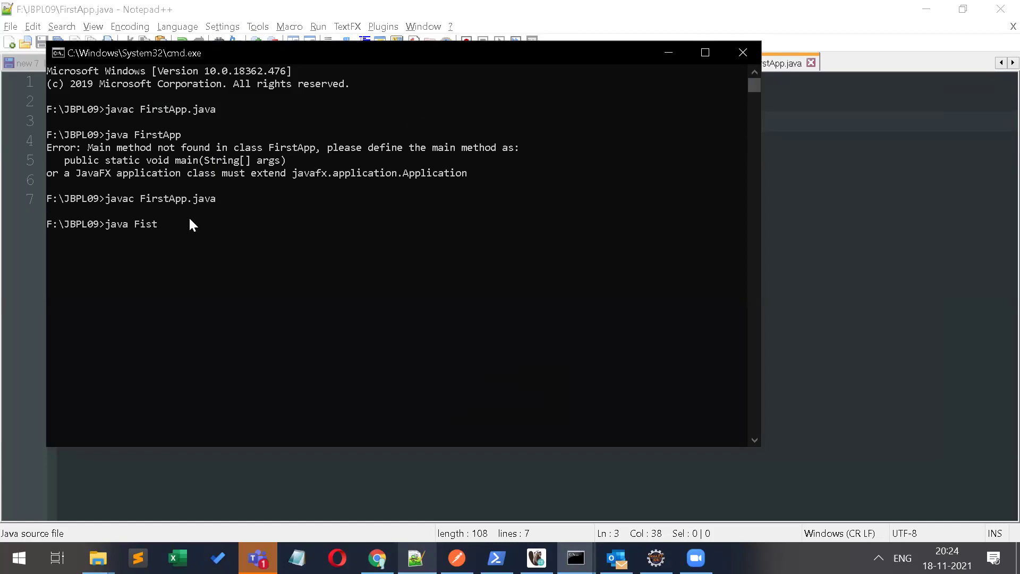
type("App")
key("Return")
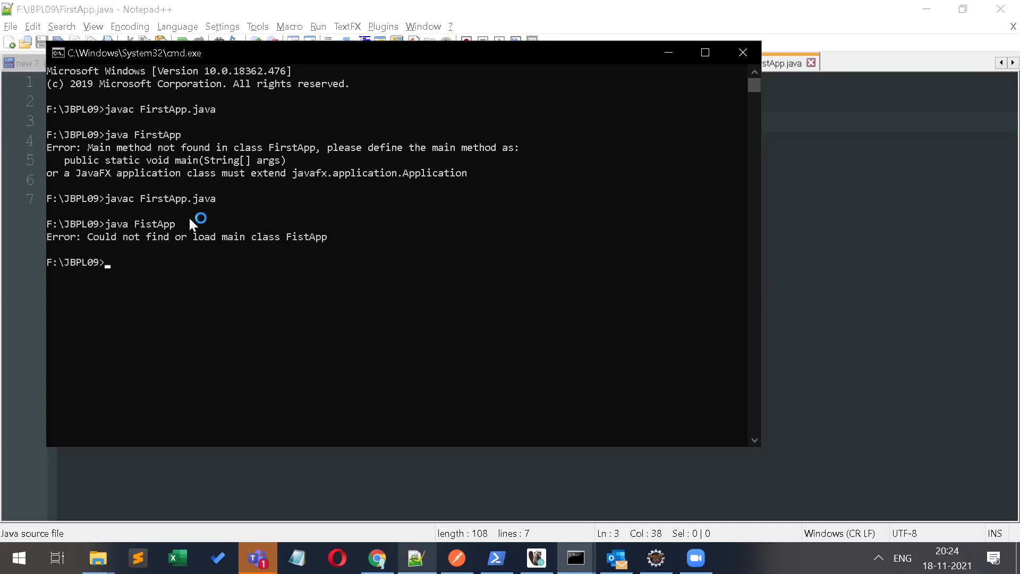
key("Up")
key("Left")
key("Left")
key("Left")
key("Left")
key("Left")
type("r")
key("Return")
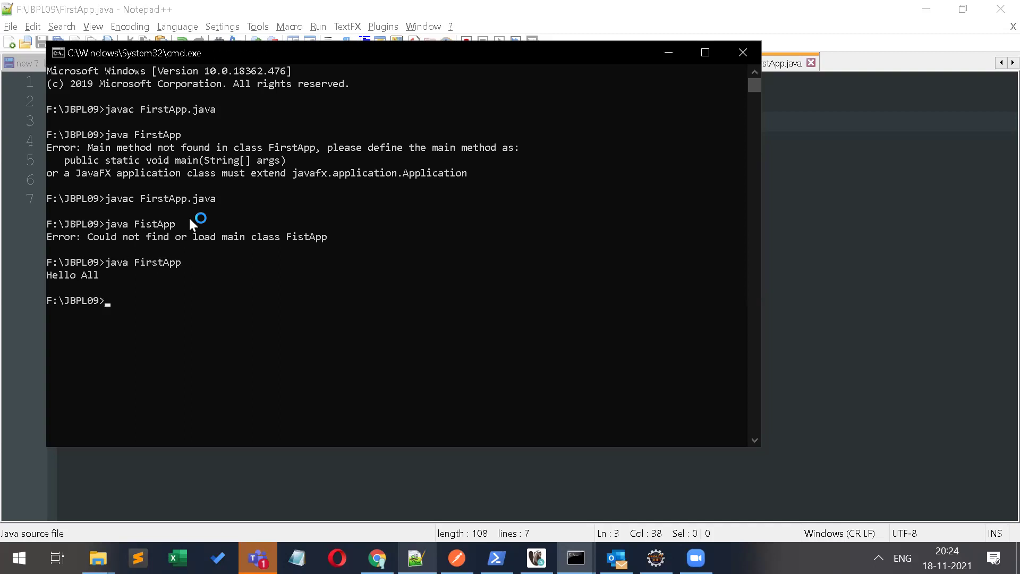
left_click_drag(122, 275, 46, 275)
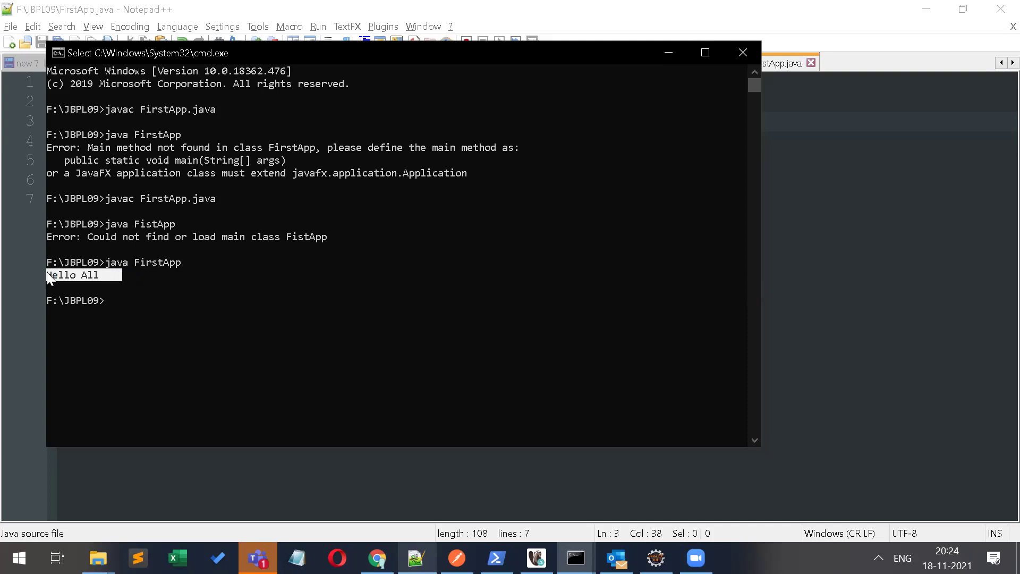